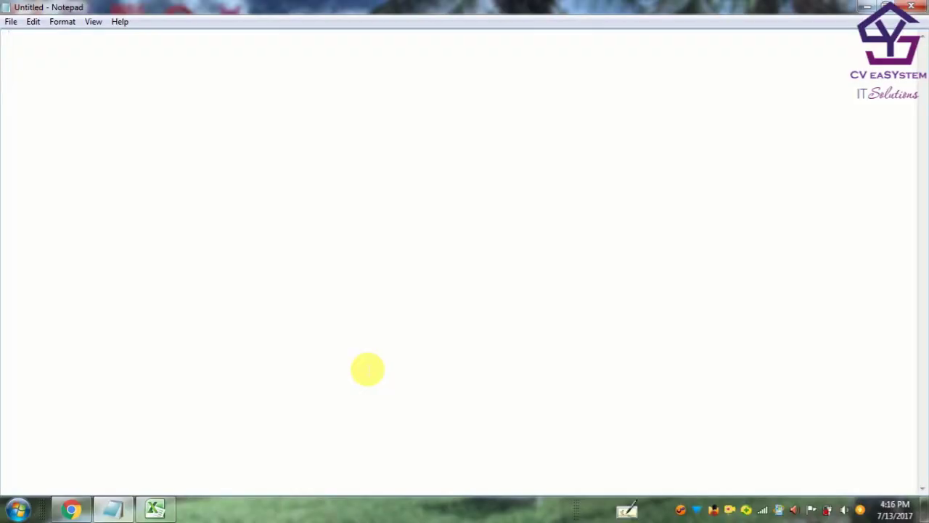
# Type the title 'TUTORIAL IMPORT DATA EXCEL KE DATABASE (PHPMYADMIN)' and the line 'Berikut Adalah Langkah-Langkahnya :'.
pyautogui.write('"TU')
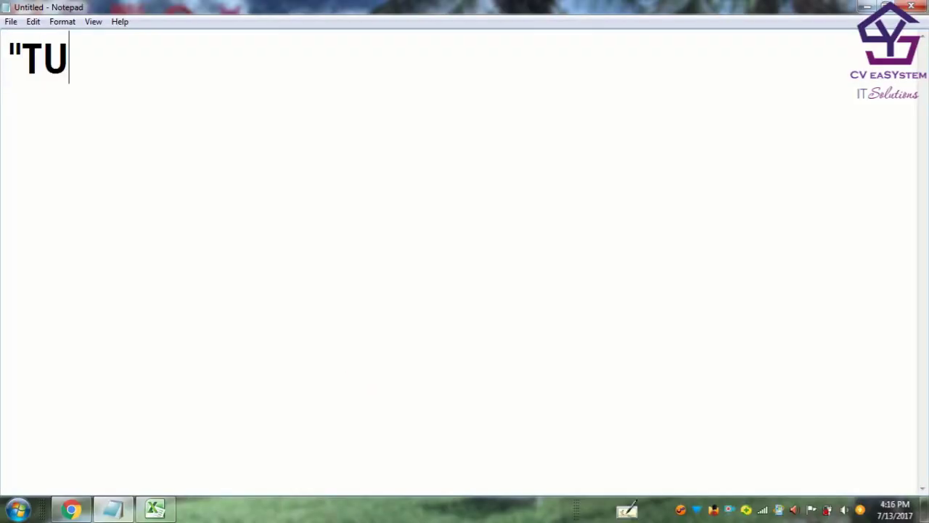
pyautogui.write('TORIAL ')
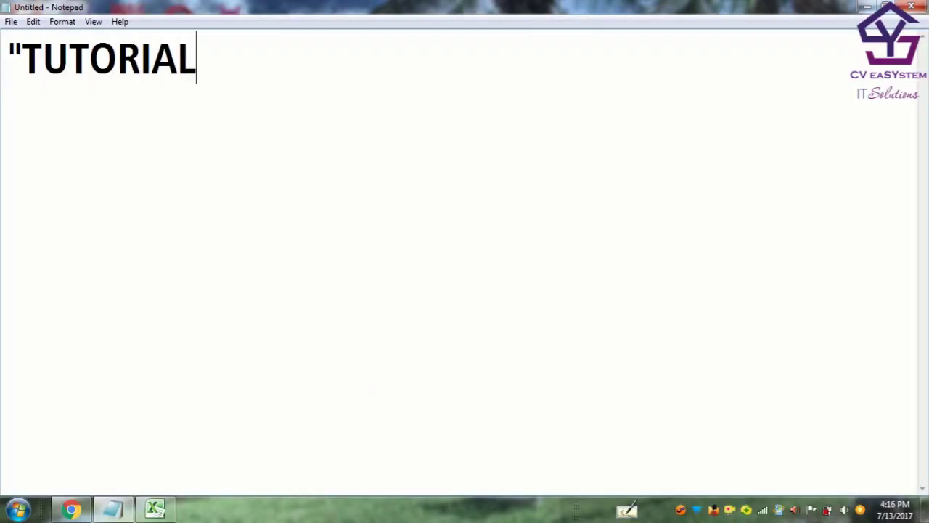
pyautogui.write('IMPO')
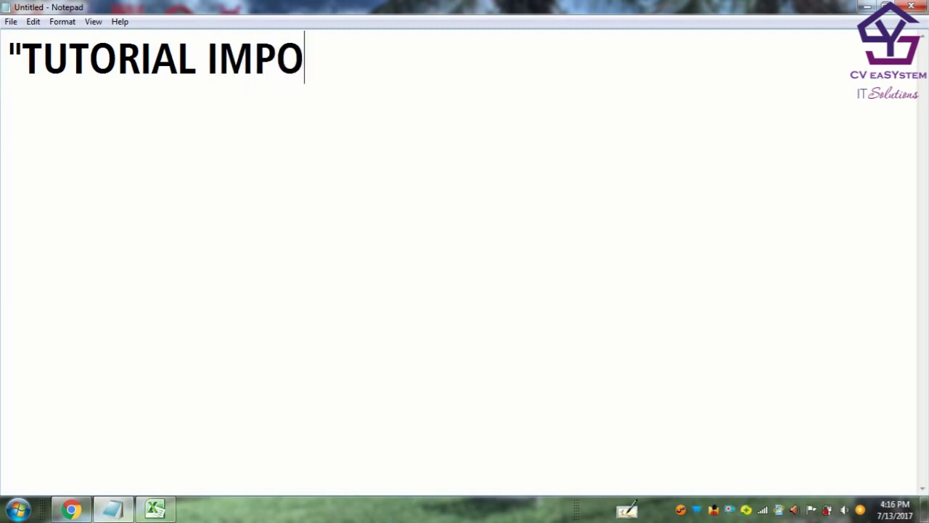
pyautogui.write('RT D')
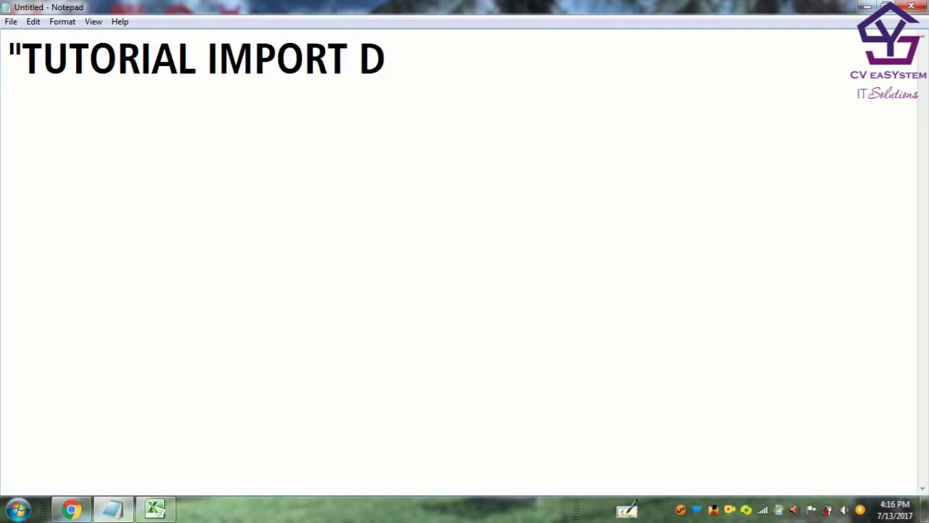
pyautogui.write('ATA')
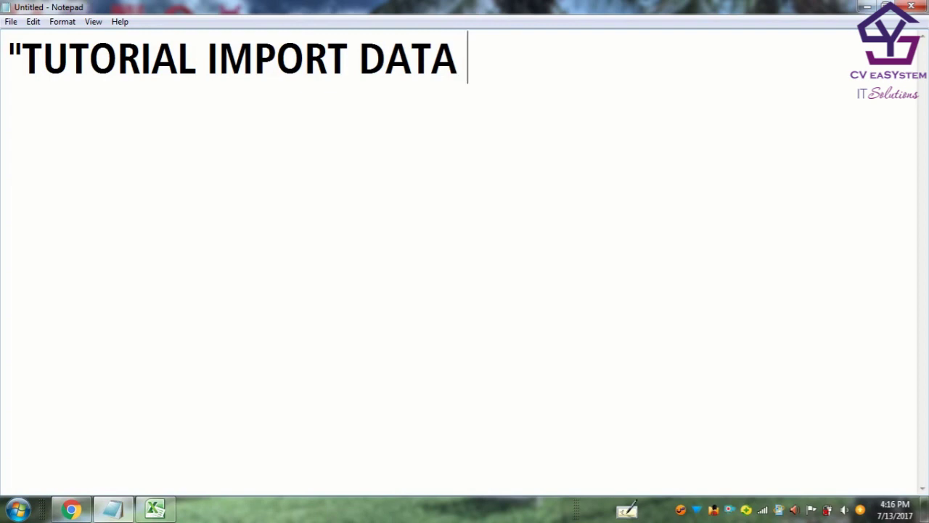
pyautogui.write(' EXCEL ')
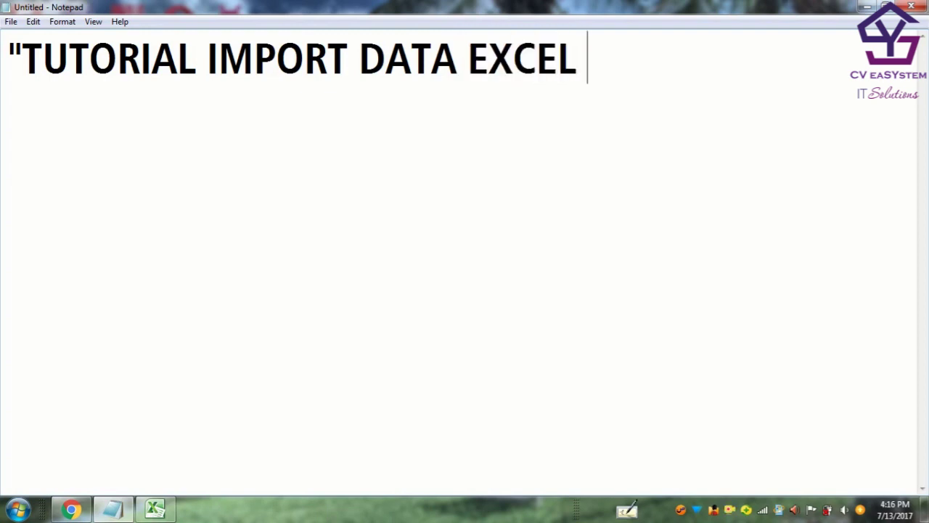
pyautogui.write('KE ')
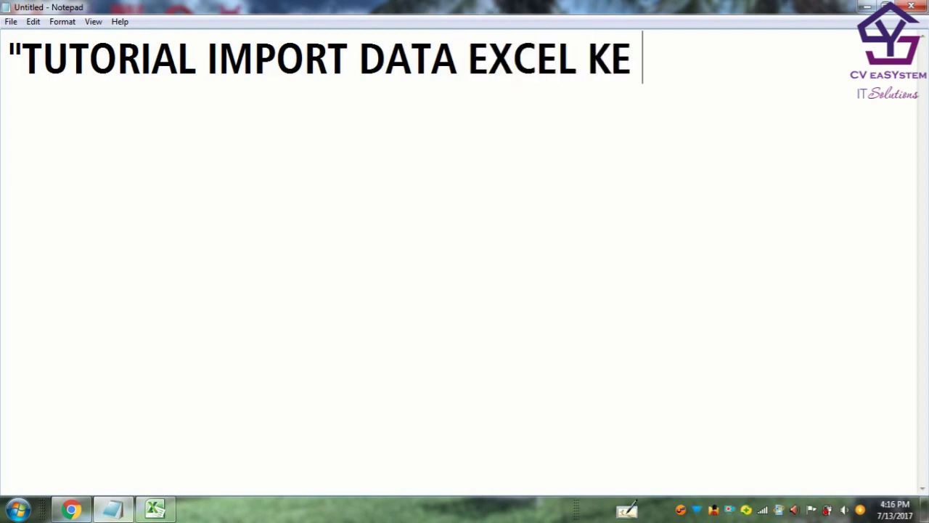
pyautogui.write('DATABASE ')
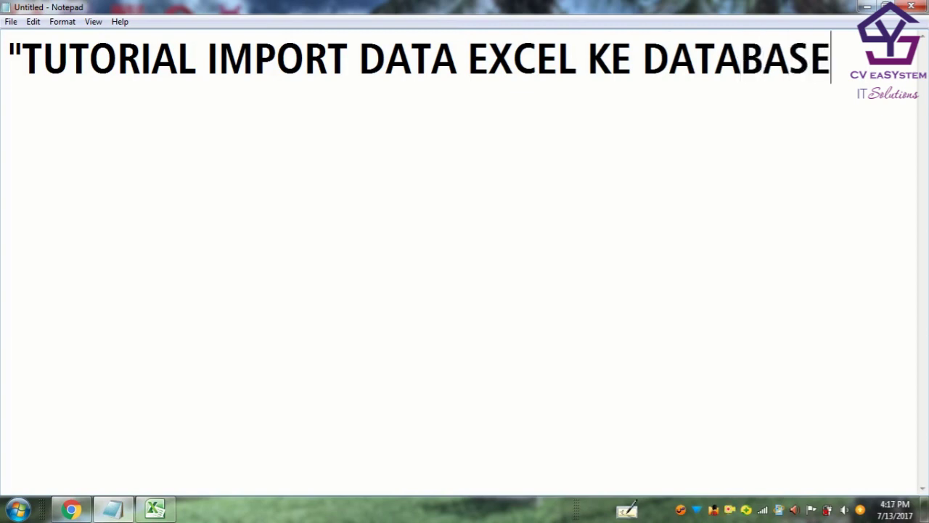
pyautogui.write('(')
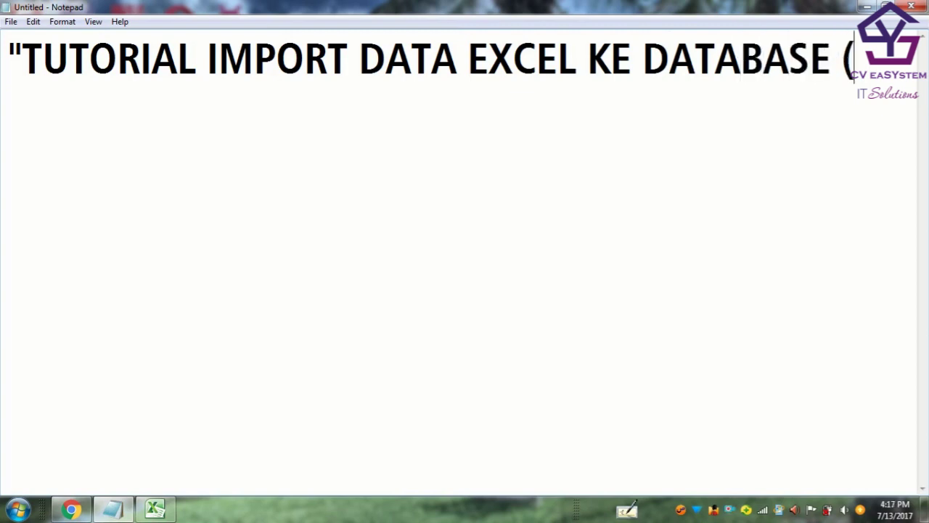
pyautogui.write('PHPM')
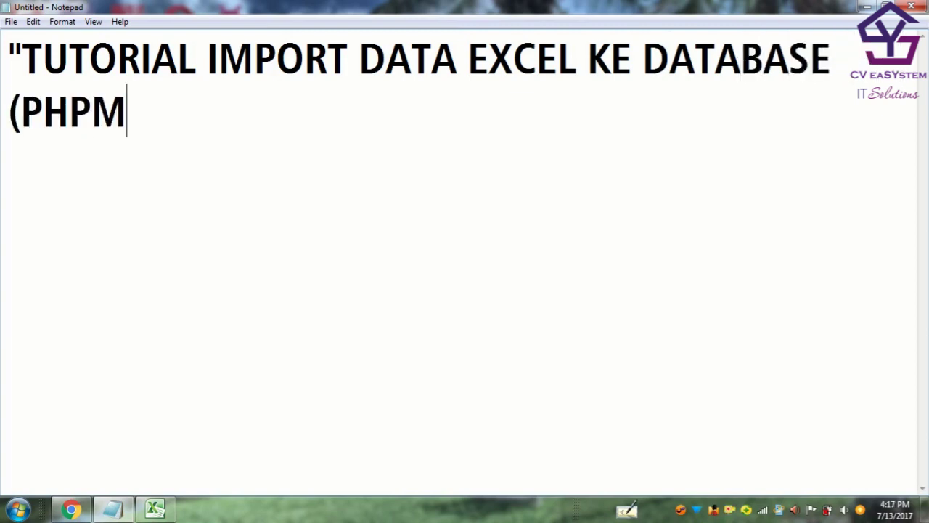
pyautogui.write('YADMIN) ')
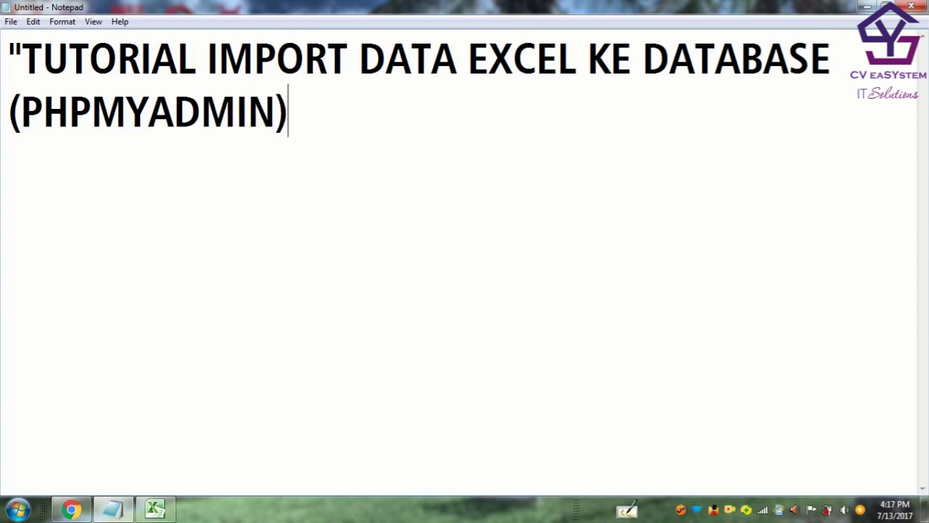
pyautogui.write('"')
pyautogui.press('Return')
pyautogui.write('Berikut ')
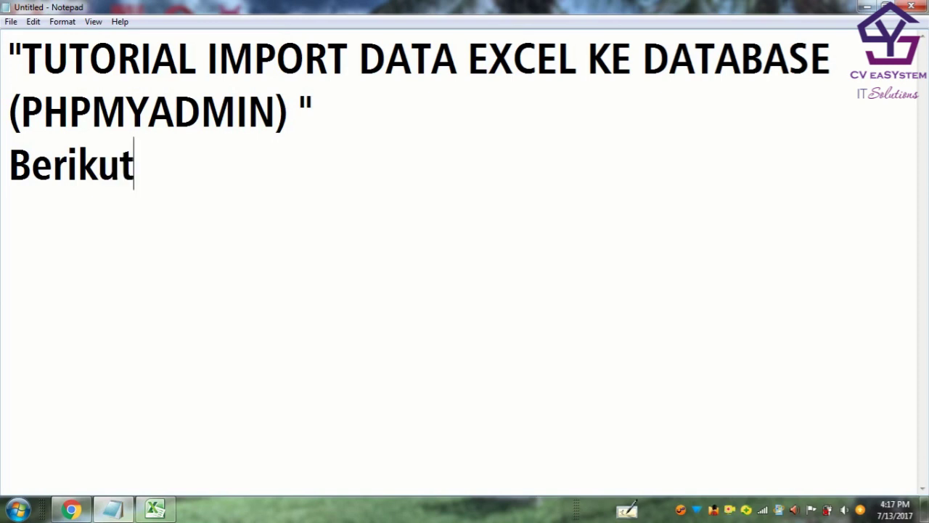
pyautogui.write('Ad')
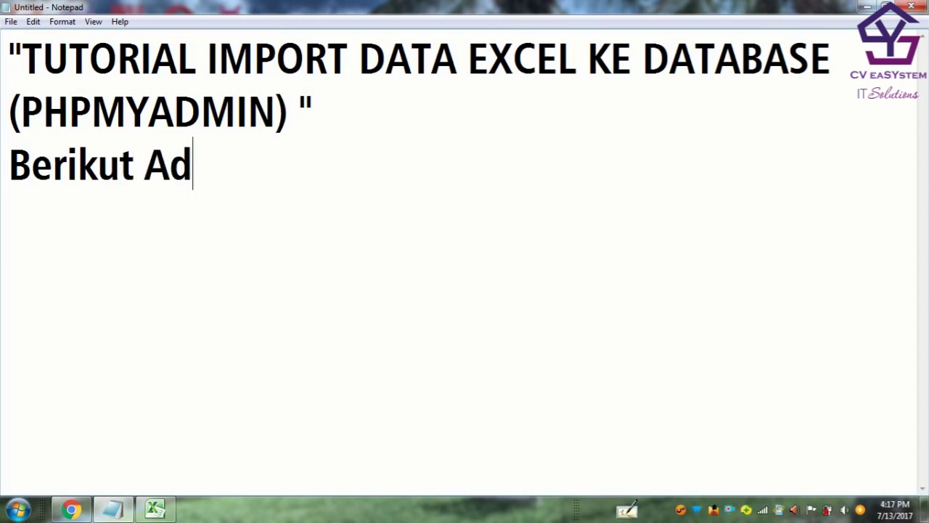
pyautogui.write('alah La')
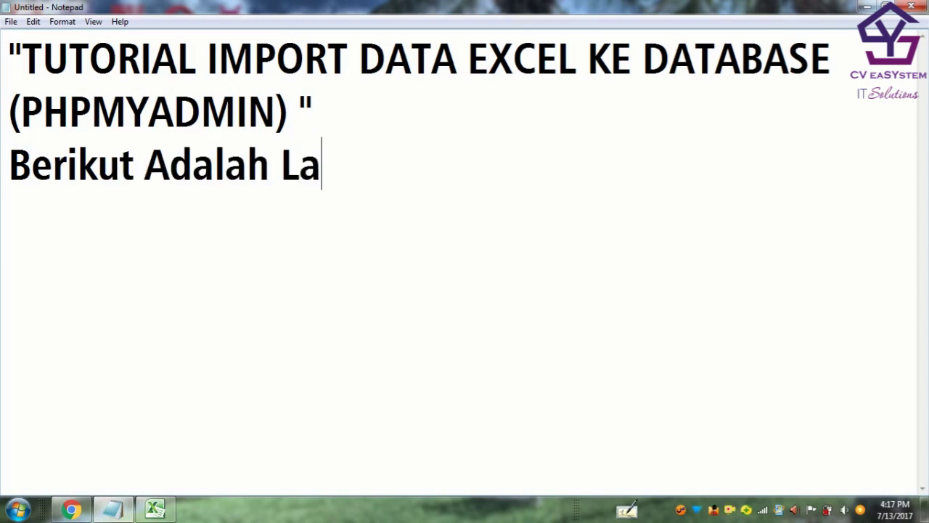
pyautogui.write('ngkah-L')
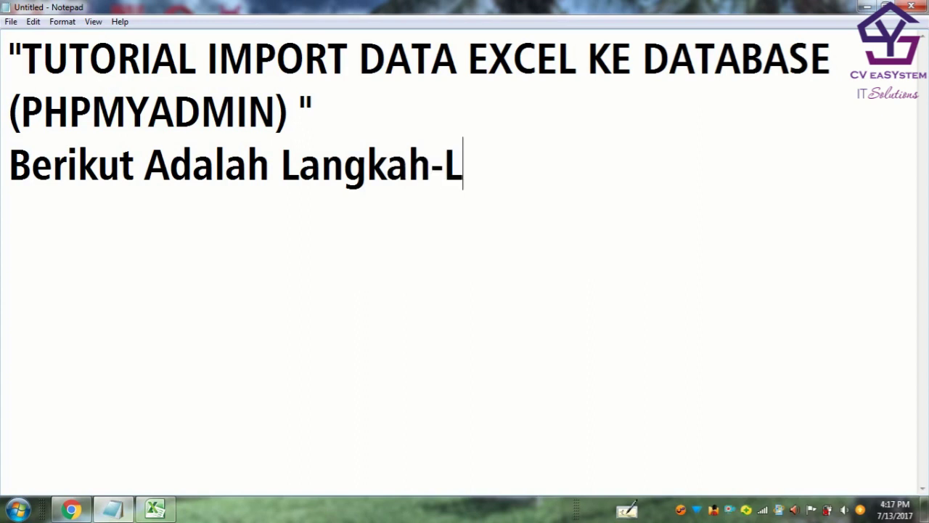
pyautogui.write('anga')
pyautogui.press('BackSpace')
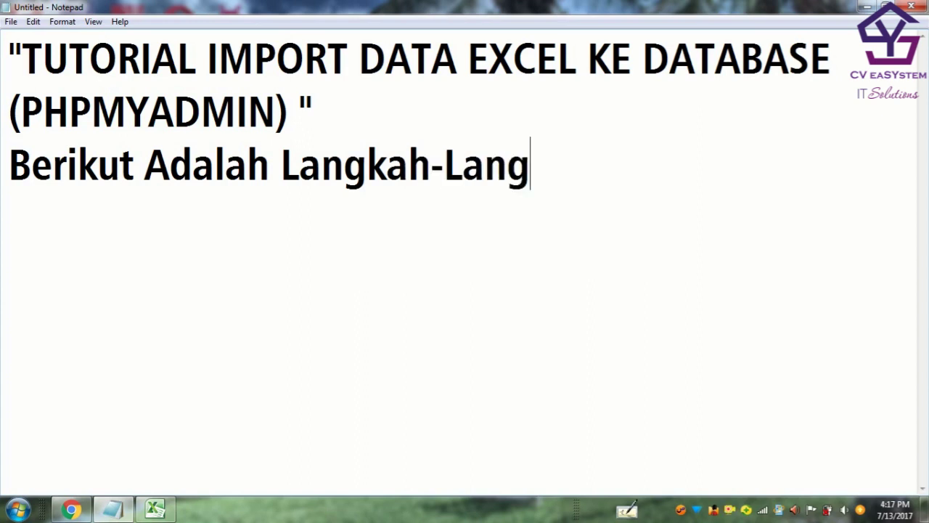
pyautogui.write('kahnya ')
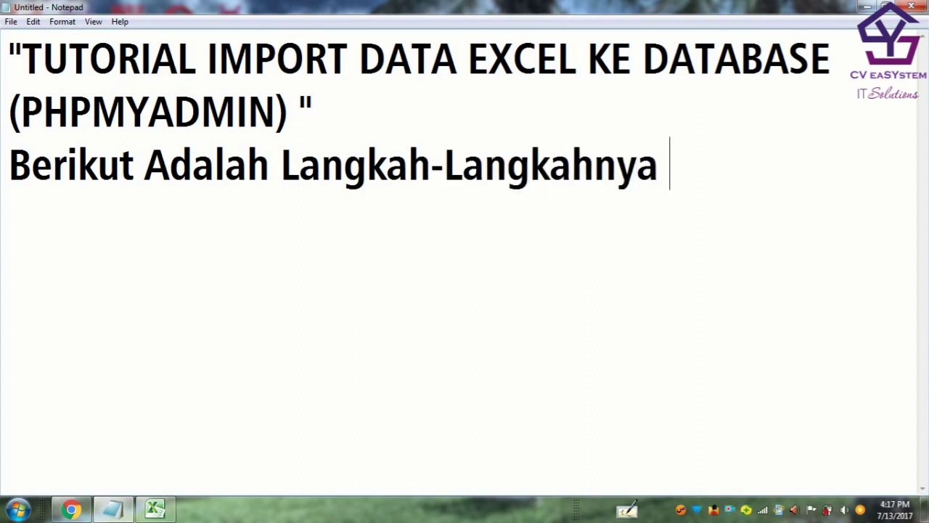
pyautogui.write(':')
pyautogui.press('Return')
pyautogui.write('1.')
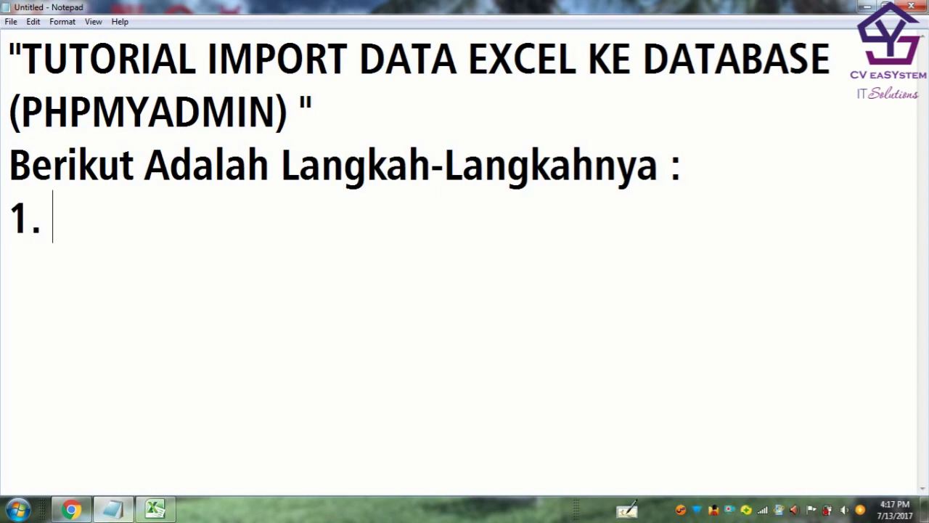
pyautogui.write(' Siap')
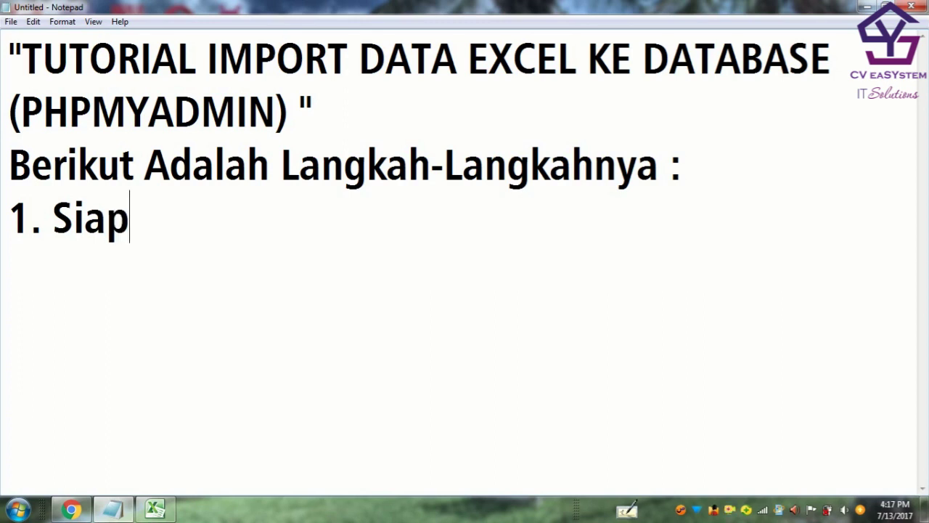
pyautogui.write('kan Ter')
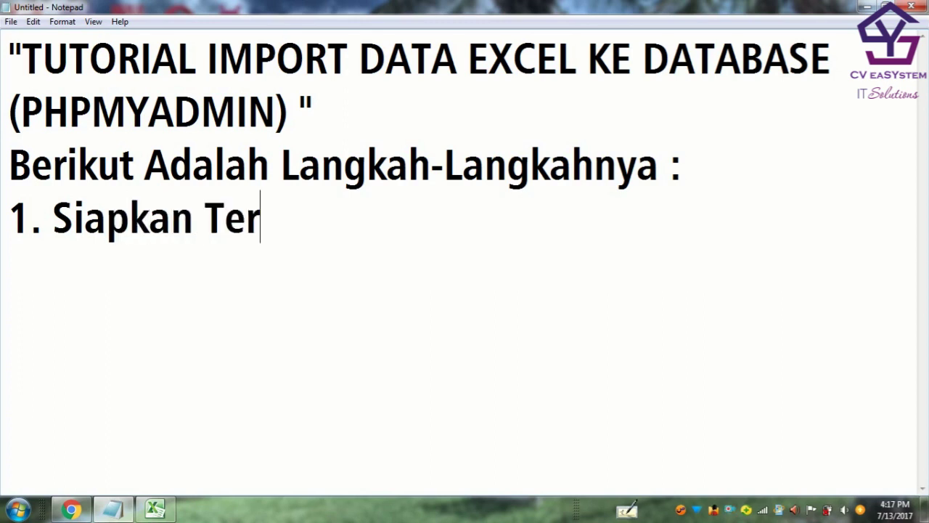
pyautogui.write('lebih D')
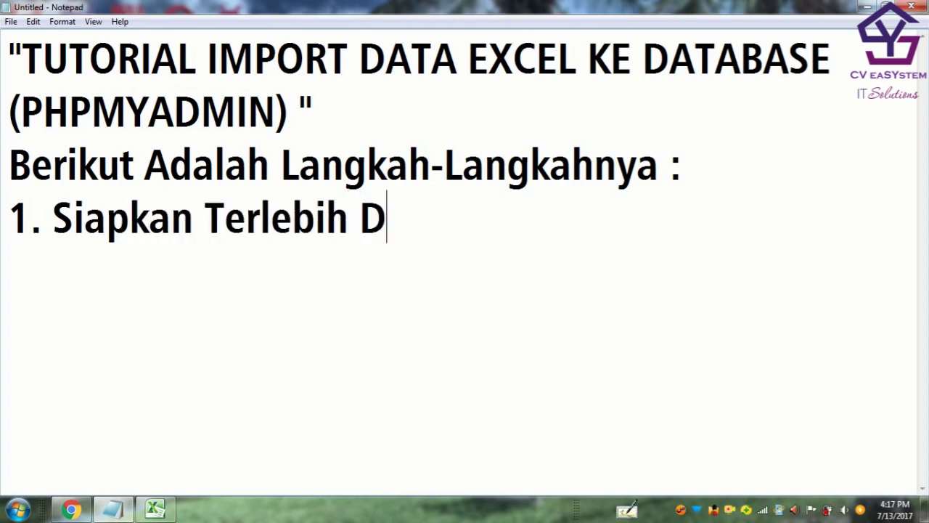
pyautogui.write('ahulu ')
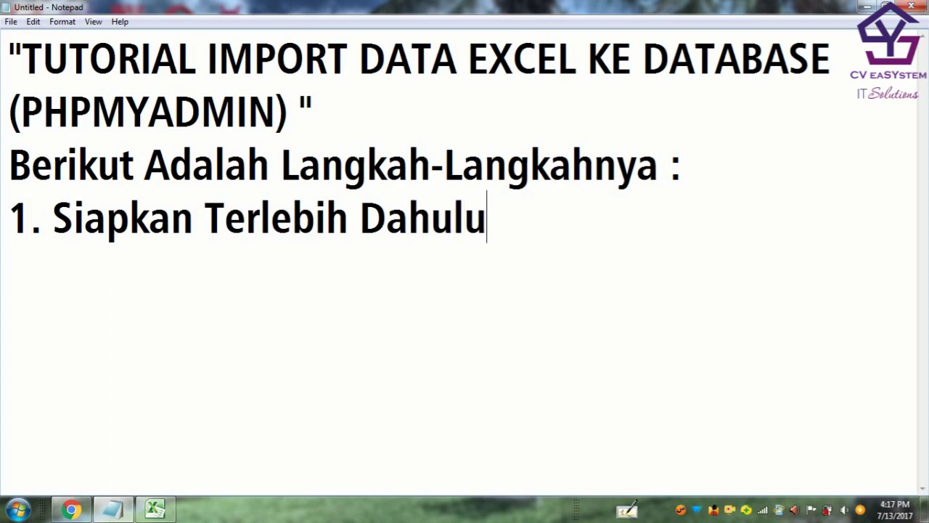
pyautogui.write('Fil')
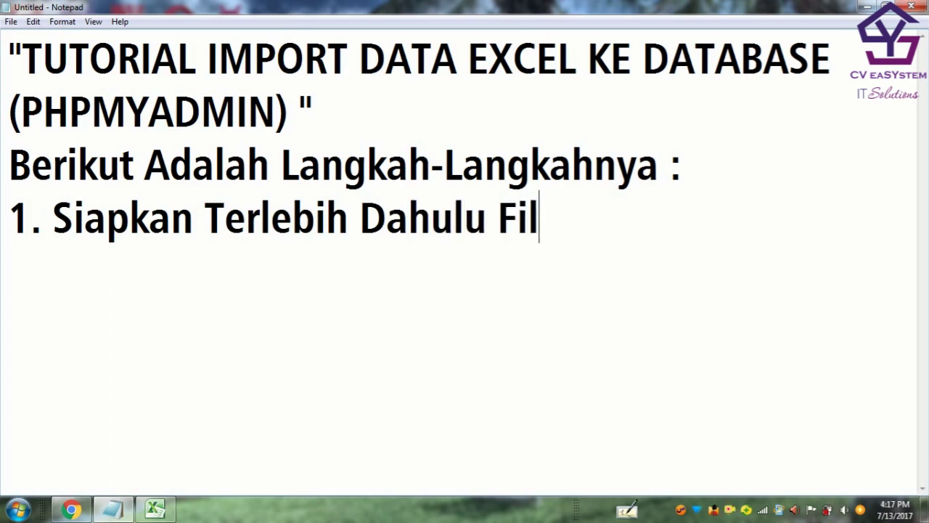
pyautogui.write('e MS')
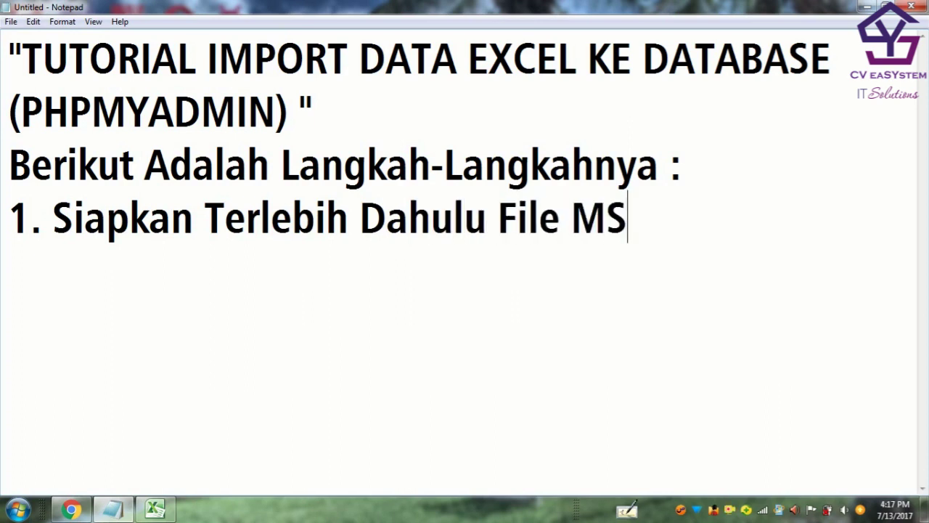
pyautogui.write('>')
# Finish step 1 as '1. Siapkan Terlebih Dahulu File MS.Excel Yang Akan D i Import', removing the stray '>'.
pyautogui.press('BackSpace')
pyautogui.write('Exc')
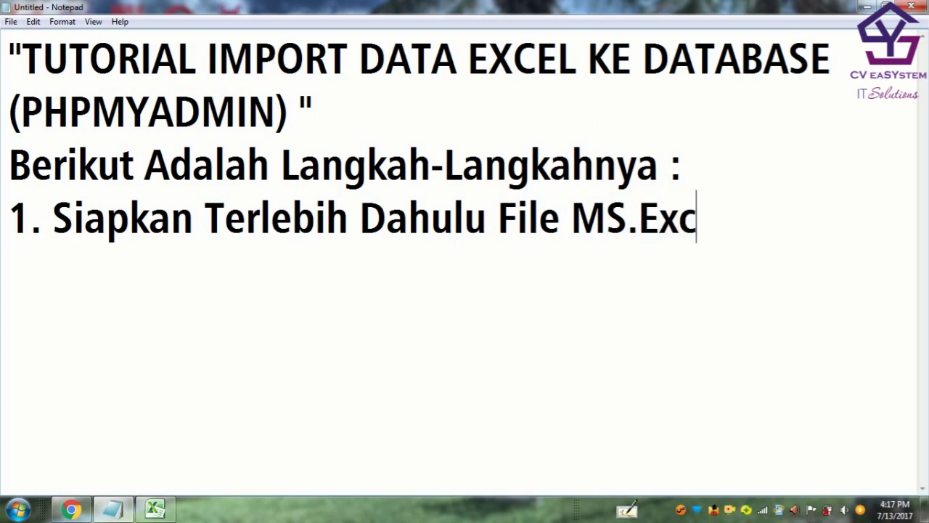
pyautogui.write('el ')
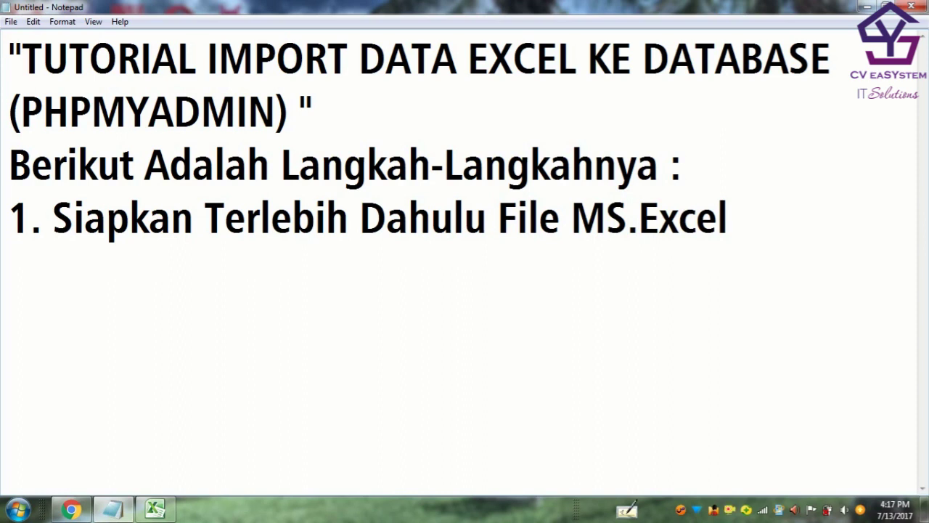
pyautogui.write('Yang Akan ')
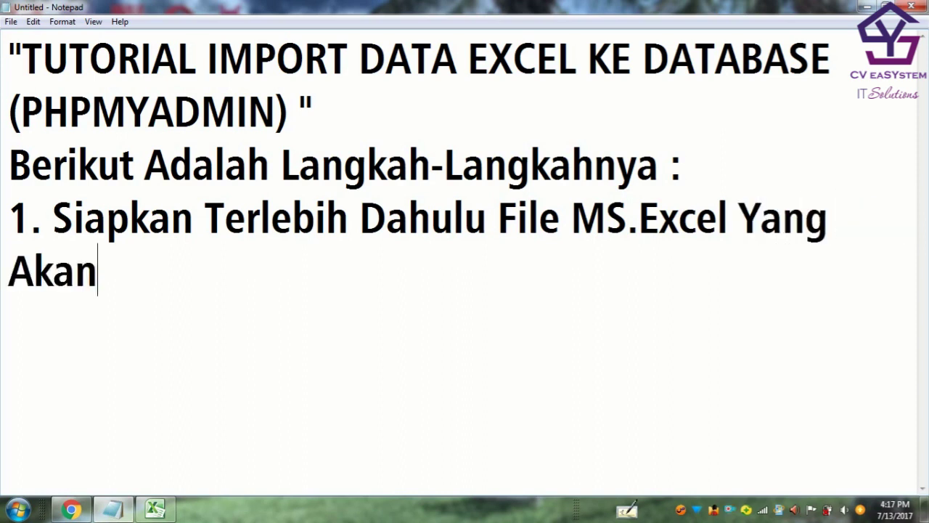
pyautogui.write('D i ')
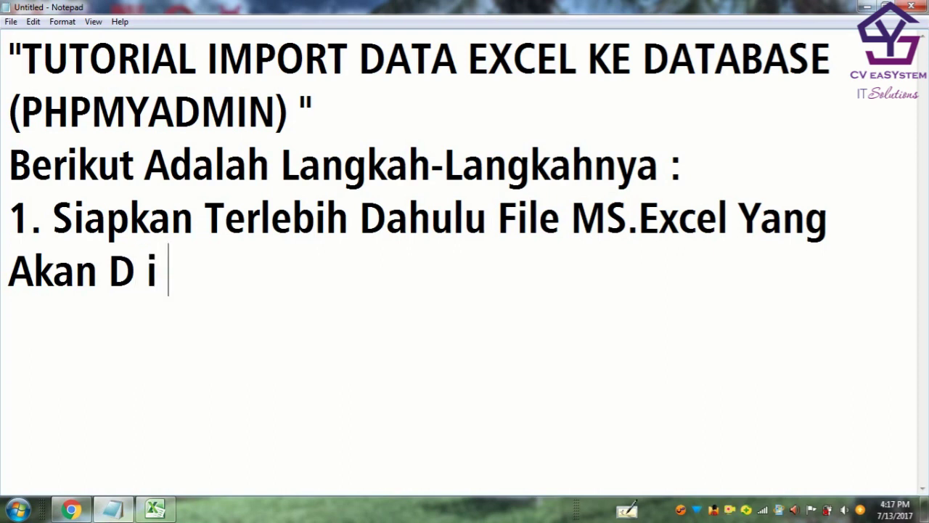
pyautogui.write('Impo')
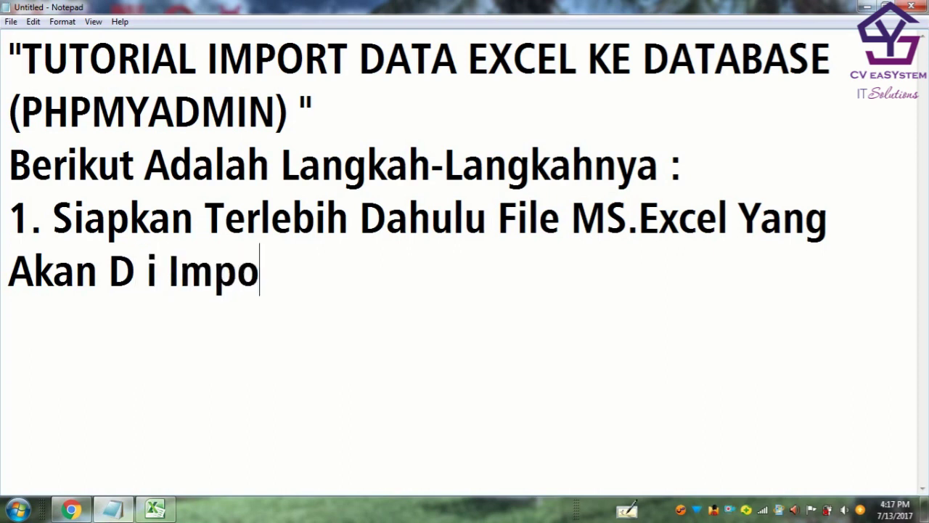
pyautogui.write('rt')
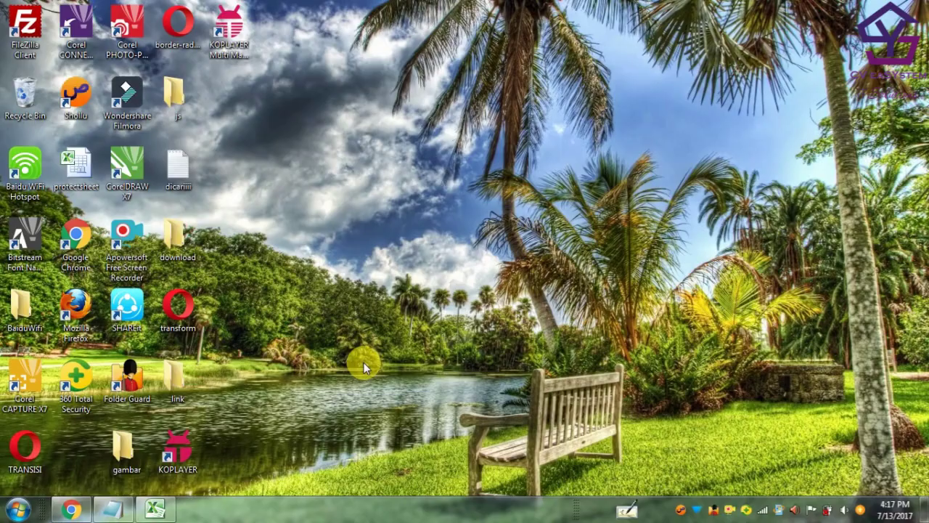
# Review the seven-row no/nama/alamat/hobi table A1:D8 in Excel, then continue Notepad on a new line.
pyautogui.hotkey('alt', 'Tab')
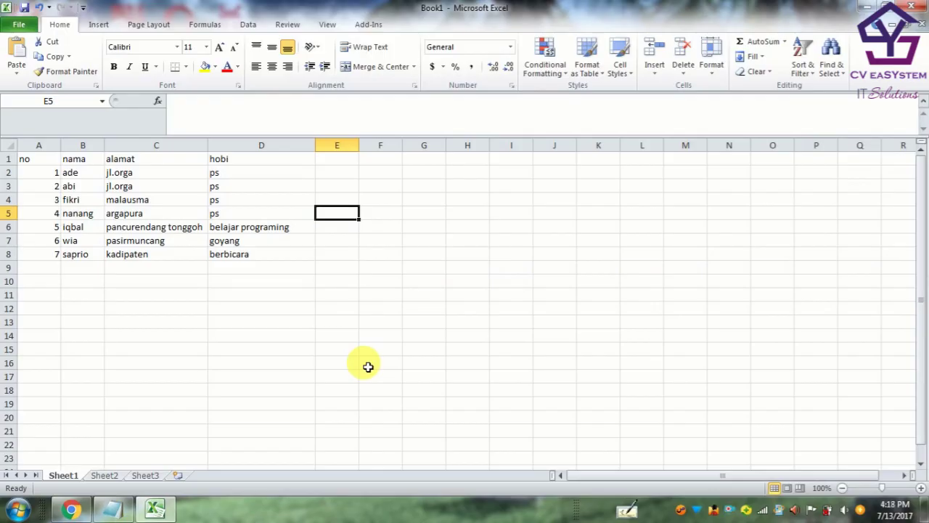
pyautogui.click(44, 159)
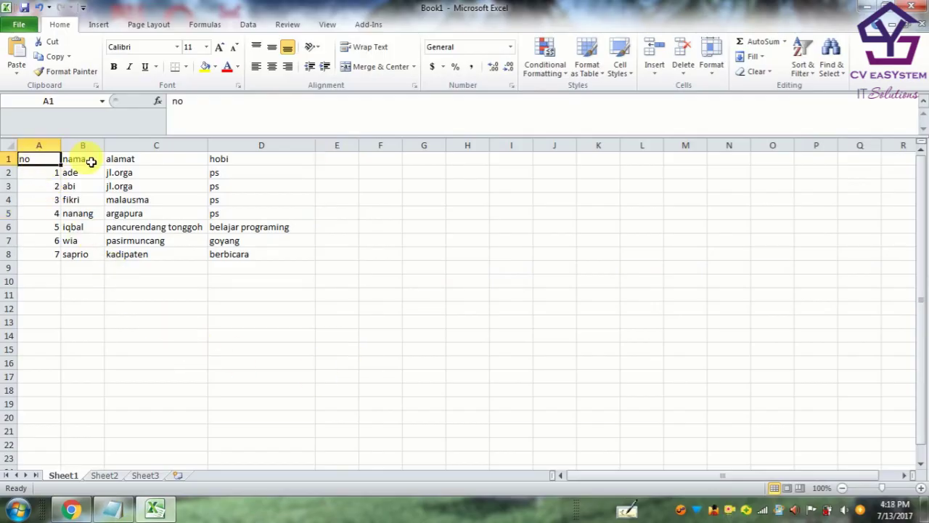
pyautogui.click(124, 161)
pyautogui.click(247, 160)
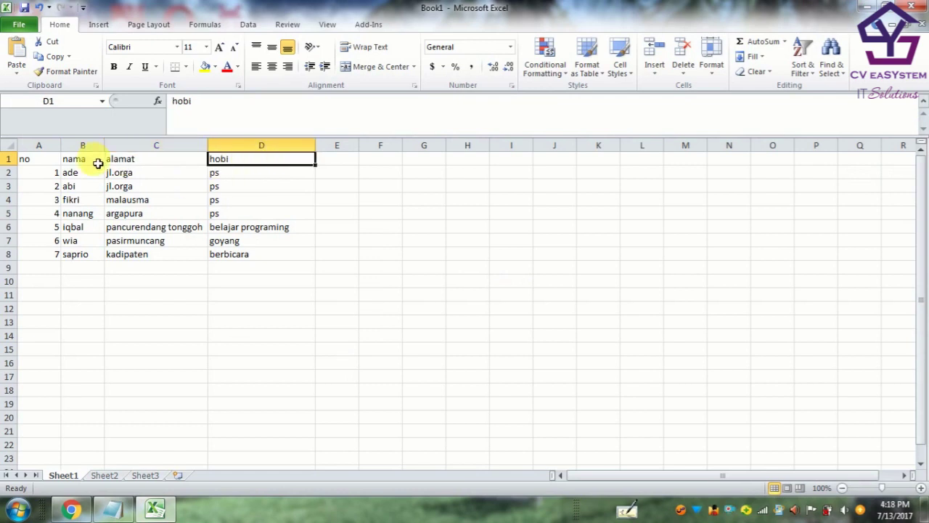
pyautogui.moveTo(36, 160); pyautogui.dragTo(305, 257)
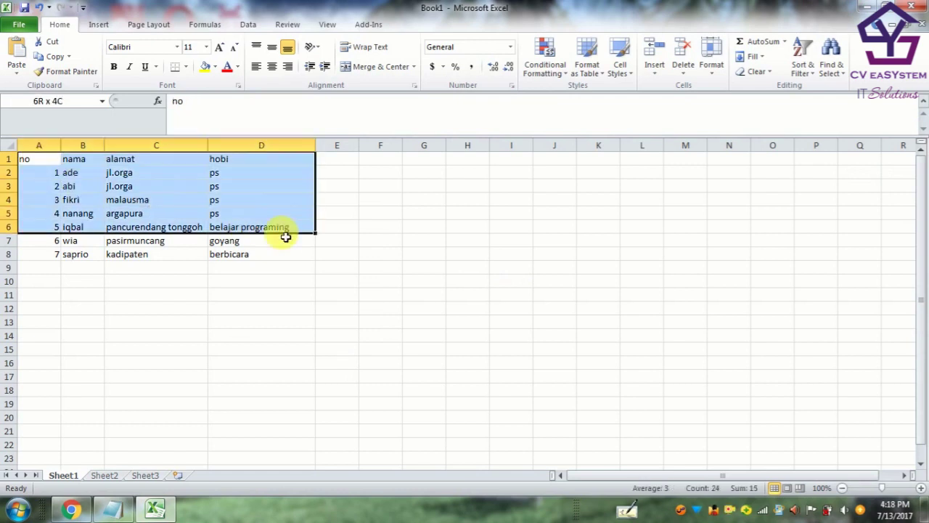
pyautogui.click(390, 233)
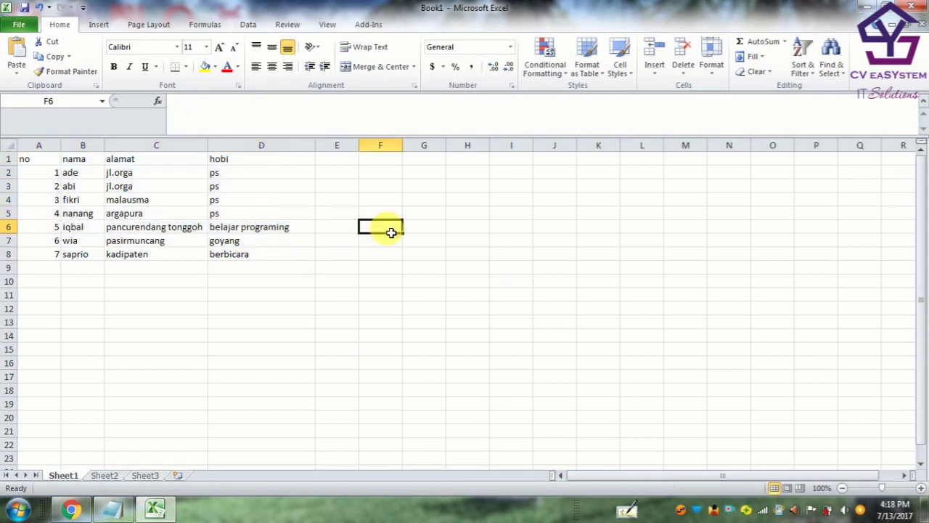
pyautogui.hotkey('alt', 'Tab')
pyautogui.press('Return')
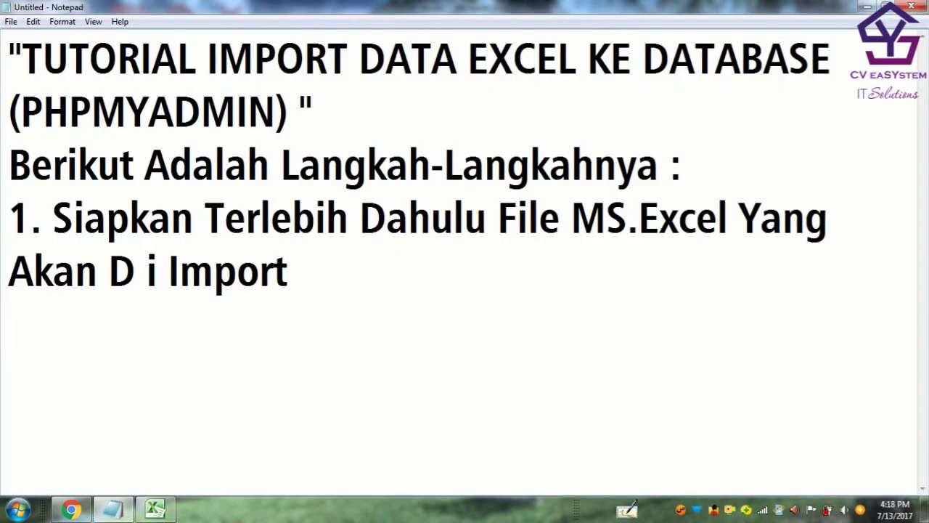
# Note that the prepared Excel file is opened and saved as CSV using f12.
pyautogui.write('jika')
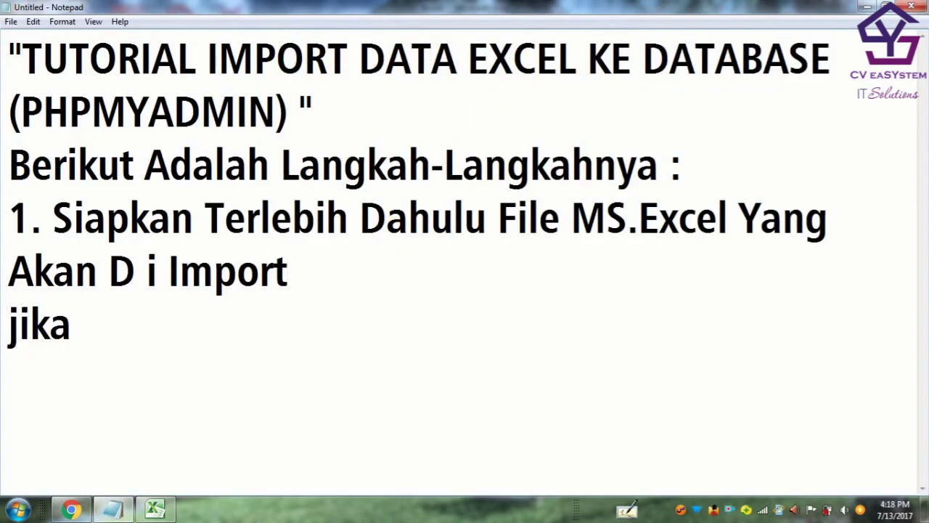
pyautogui.write(' sudah di')
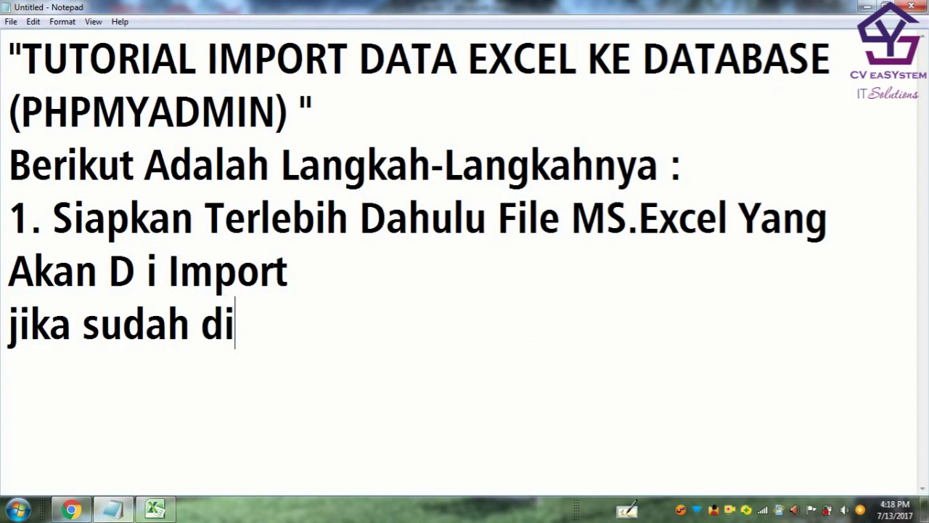
pyautogui.write('persiapkan ')
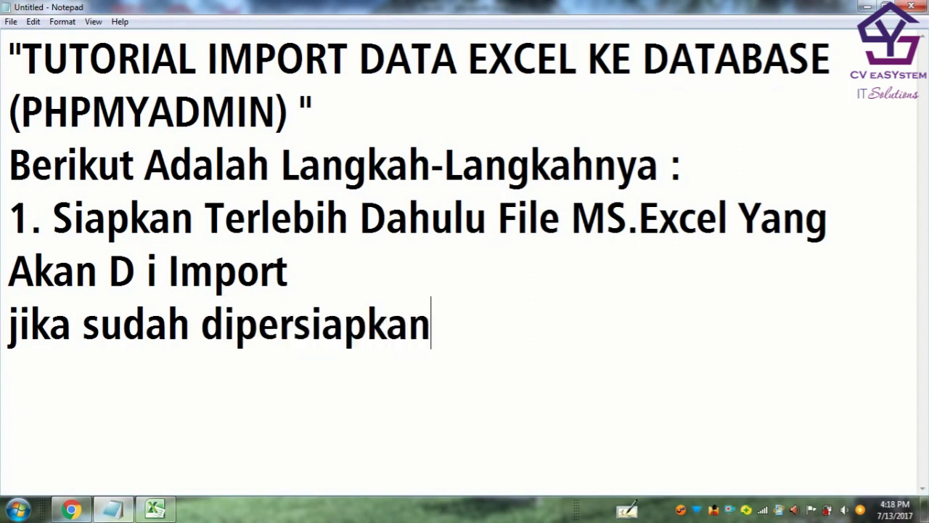
pyautogui.write('b')
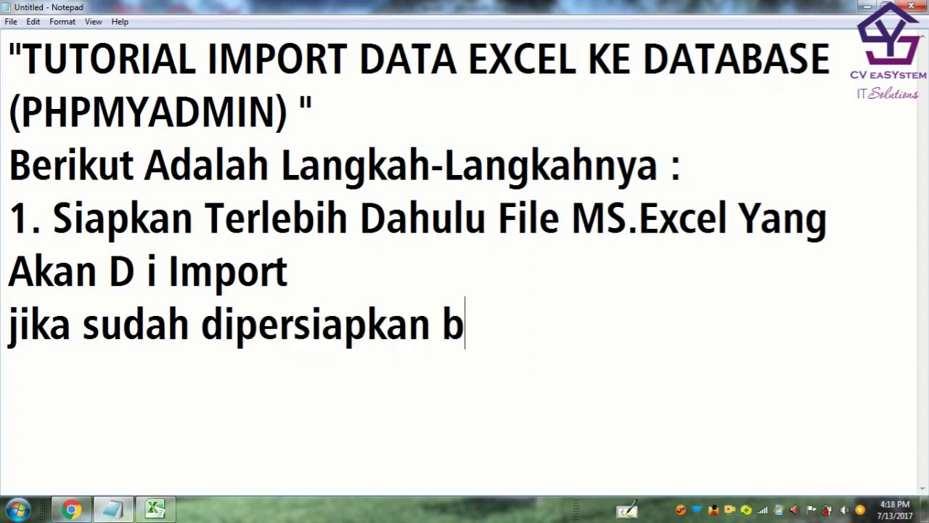
pyautogui.write('uka')
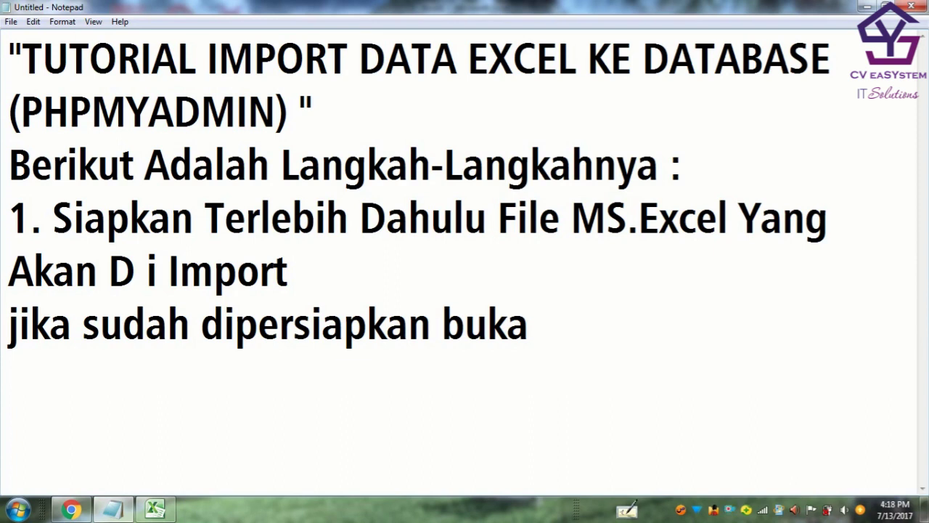
pyautogui.write(' excel ny')
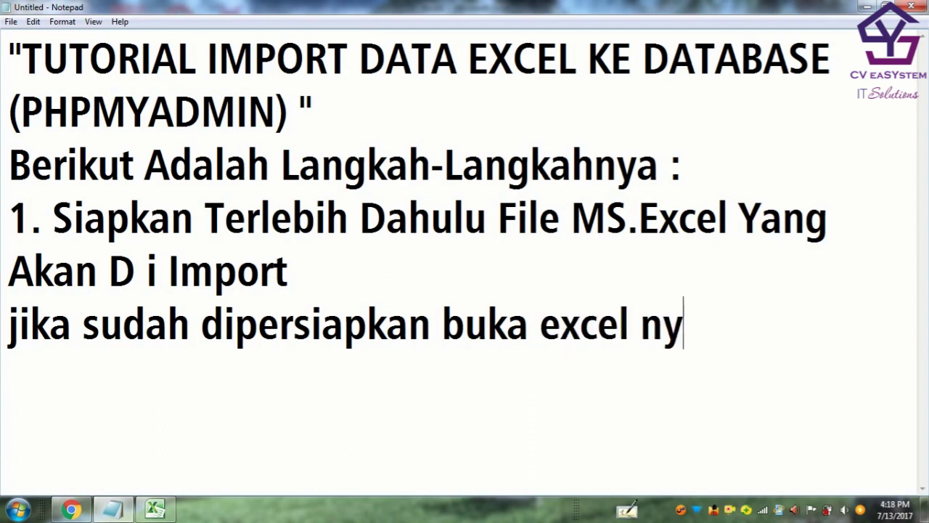
pyautogui.write('a kemudian')
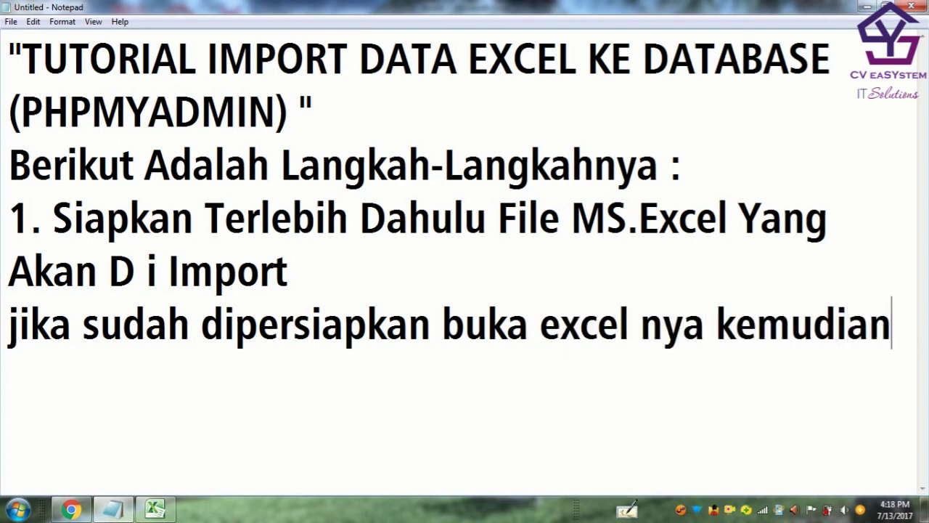
pyautogui.write(' tekan ')
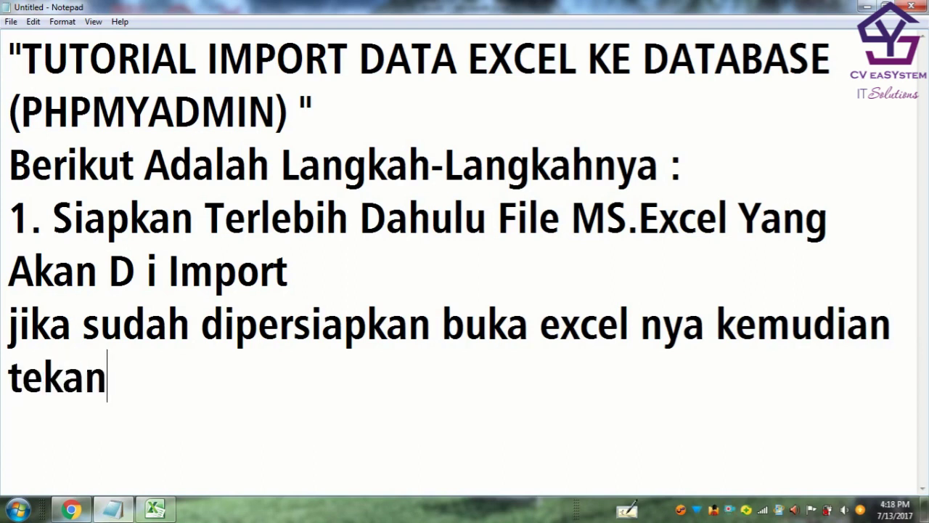
pyautogui.write('f')
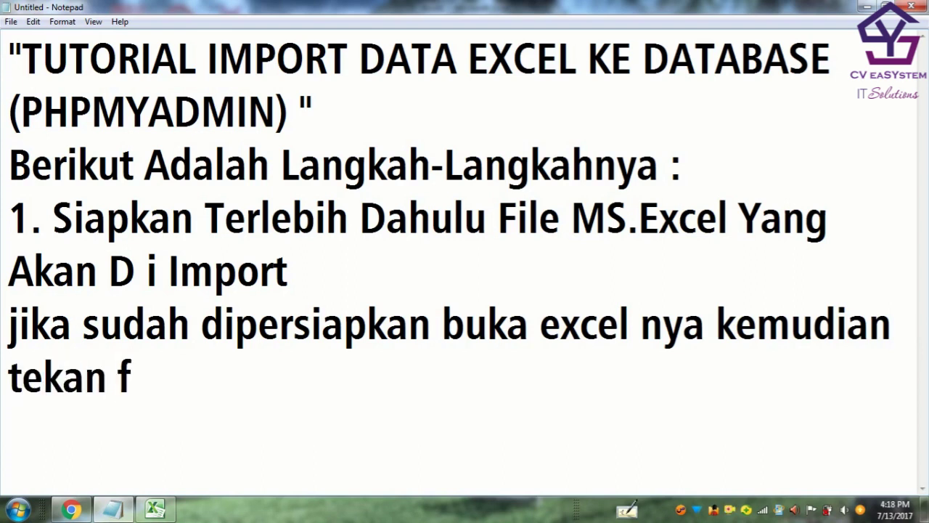
pyautogui.write('12 di ke')
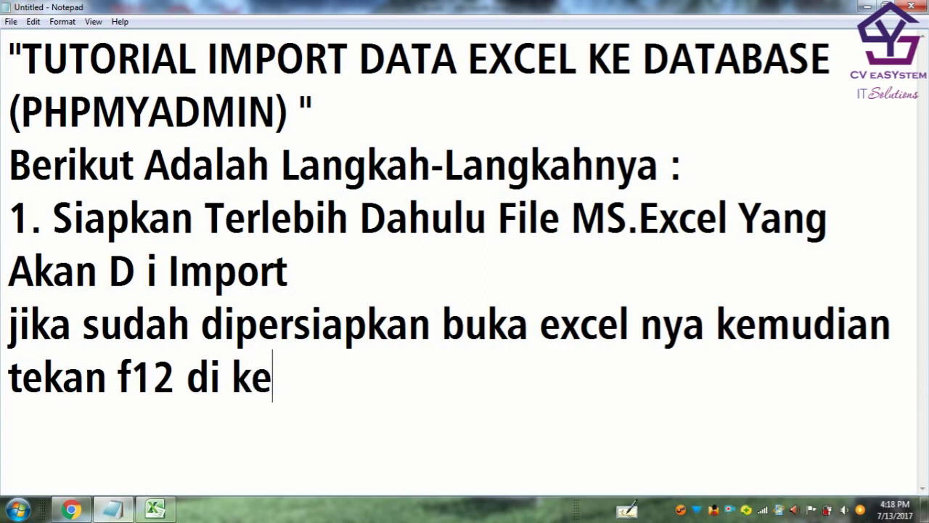
pyautogui.write('yboard ')
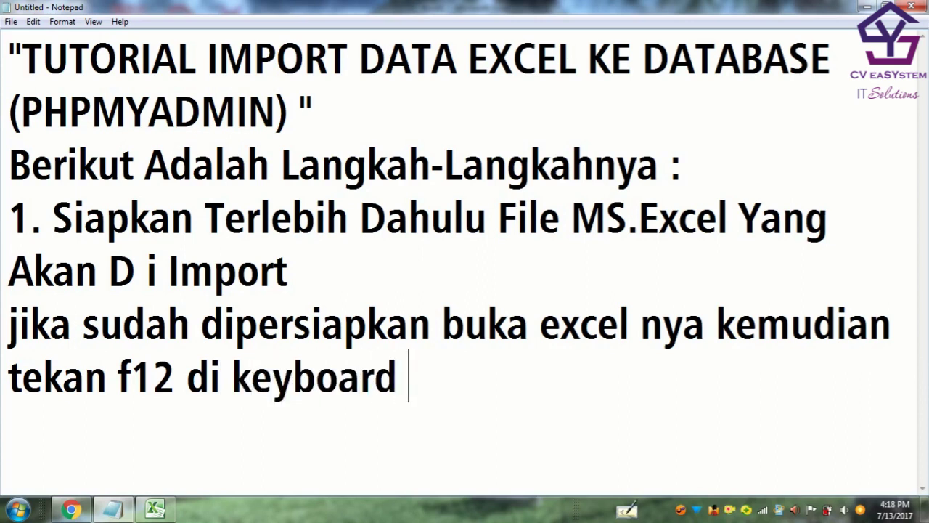
pyautogui.write('untuk men')
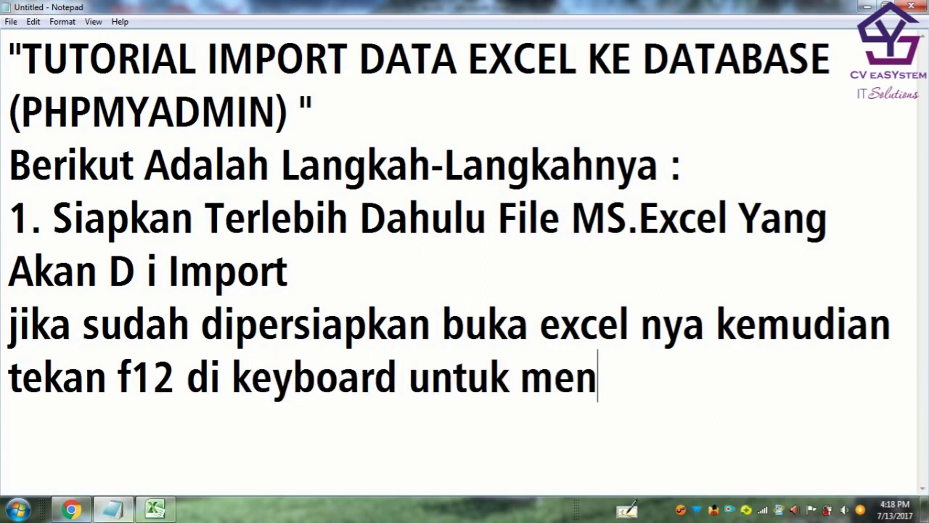
pyautogui.write('yimpan ')
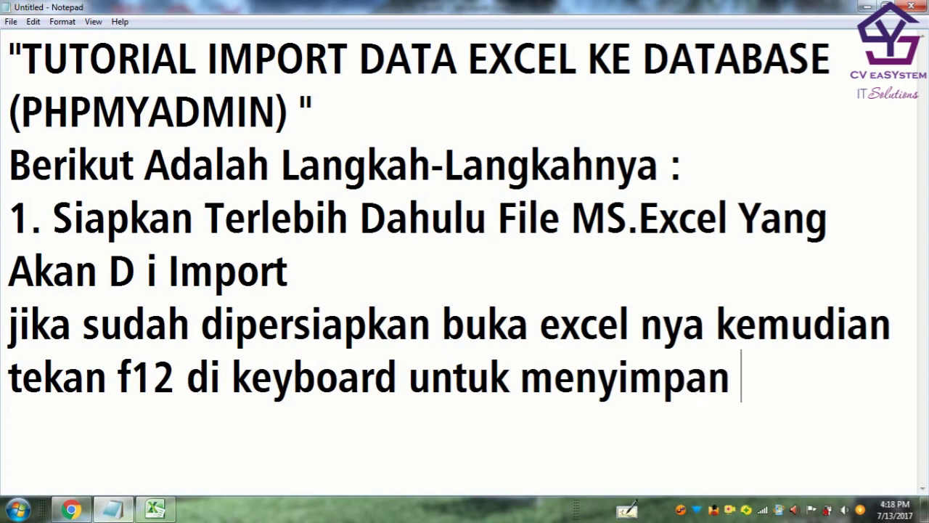
pyautogui.write('file me')
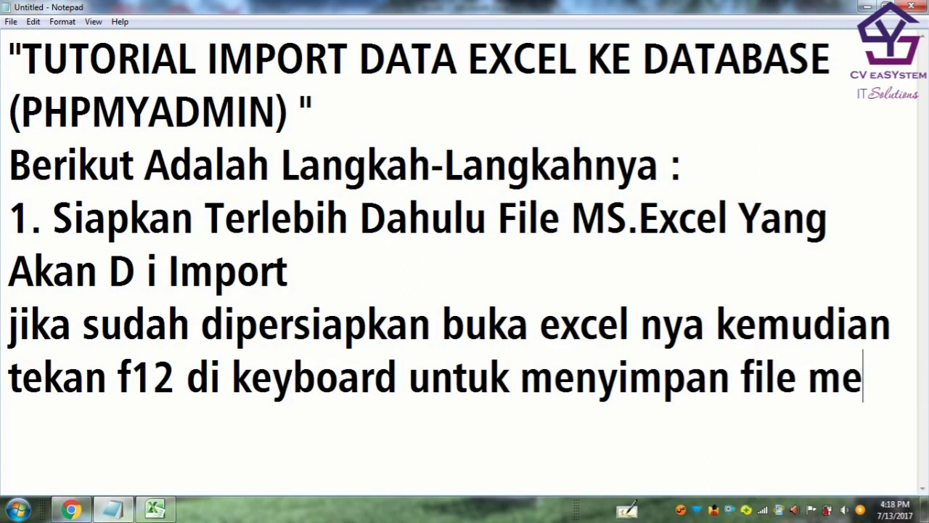
pyautogui.write('njadi ')
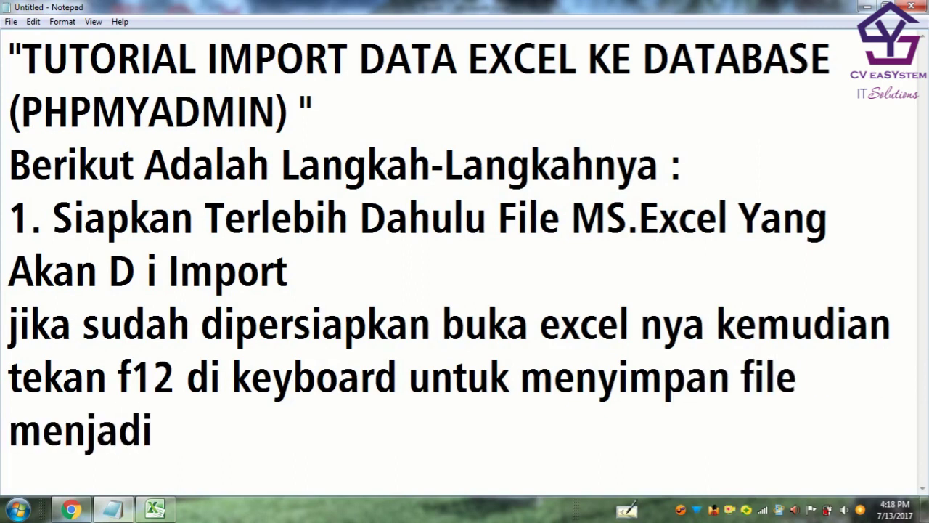
pyautogui.write('CS')
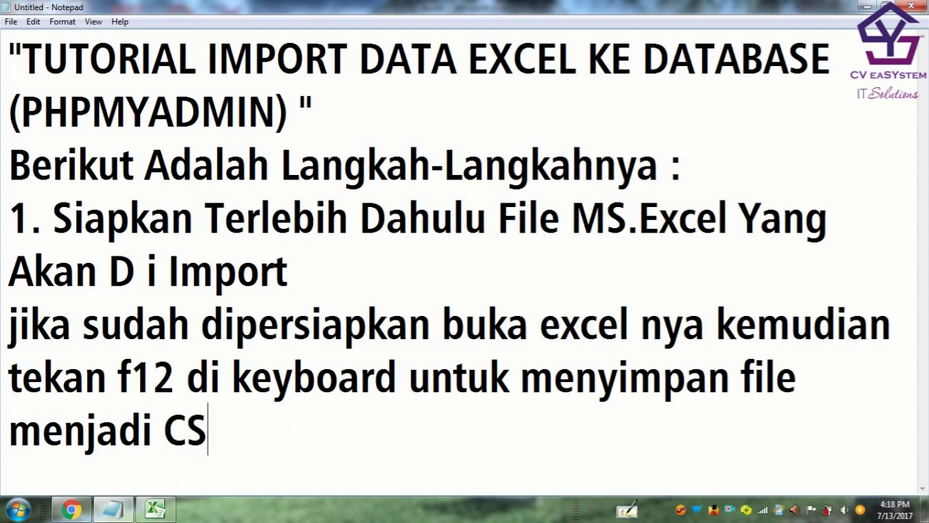
pyautogui.write('V .')
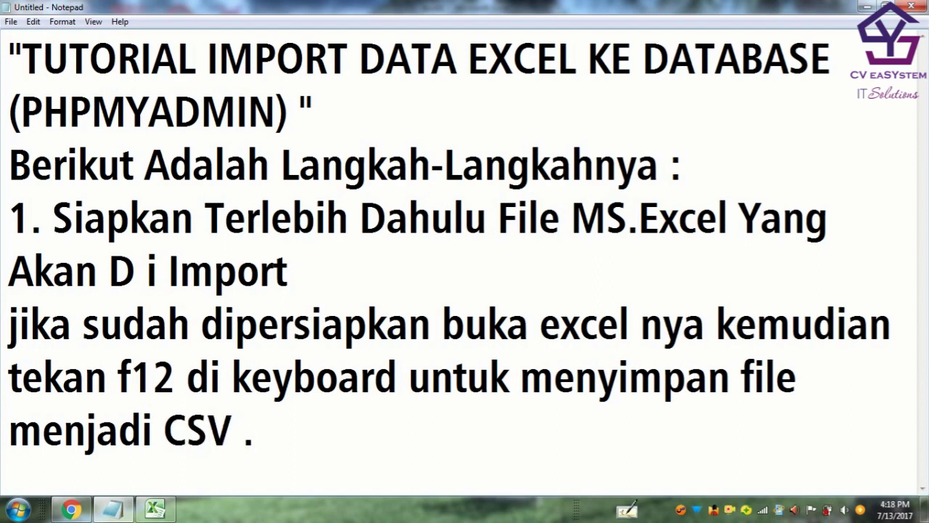
pyautogui.hotkey('alt', 'Tab')
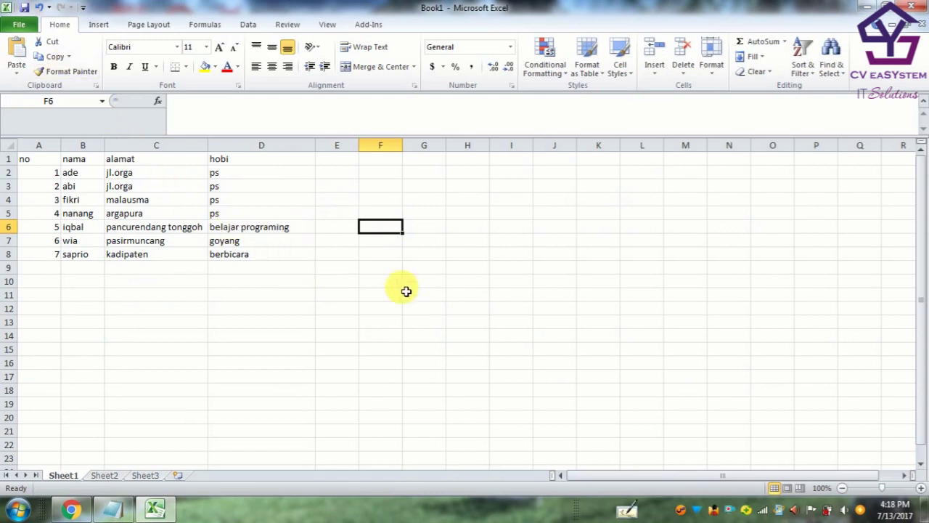
# Set Excel's Save As to file name 'import' with type CSV (Comma delimited).
pyautogui.hotkey('ctrl', 's')
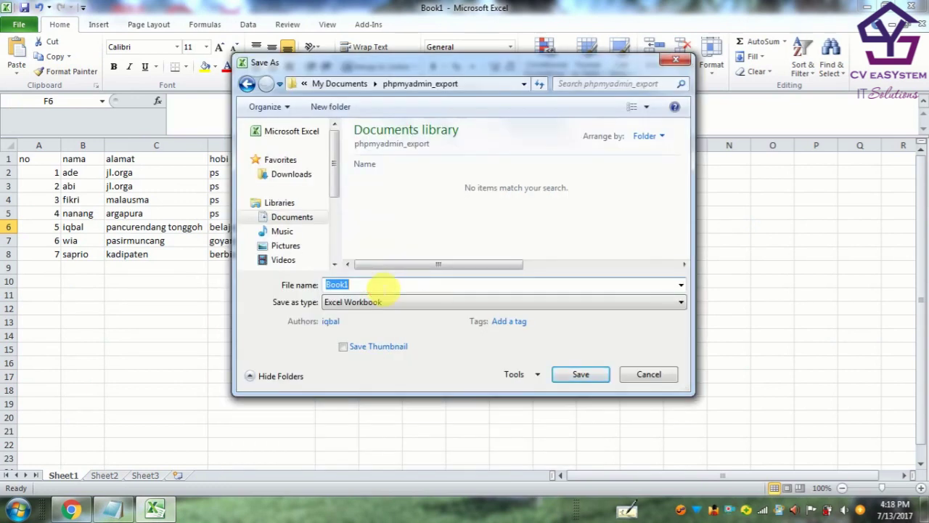
pyautogui.write('import')
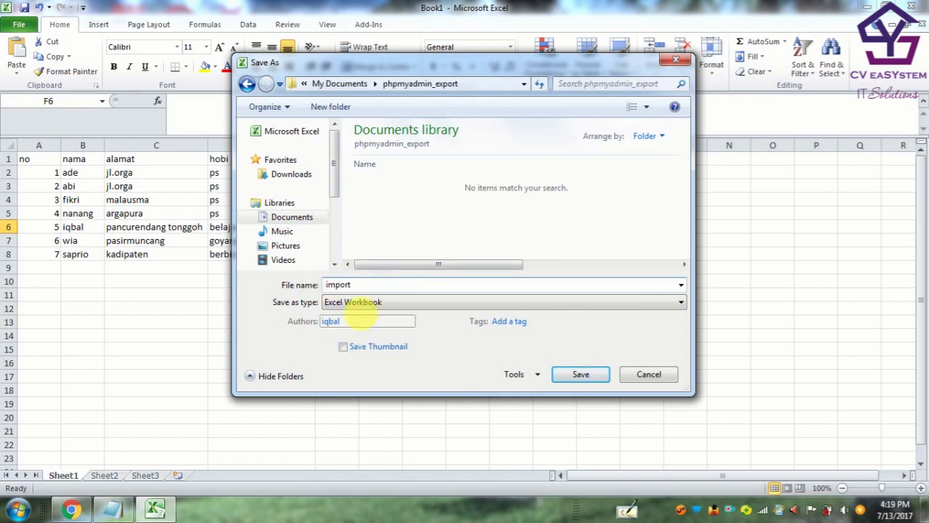
pyautogui.click(363, 305)
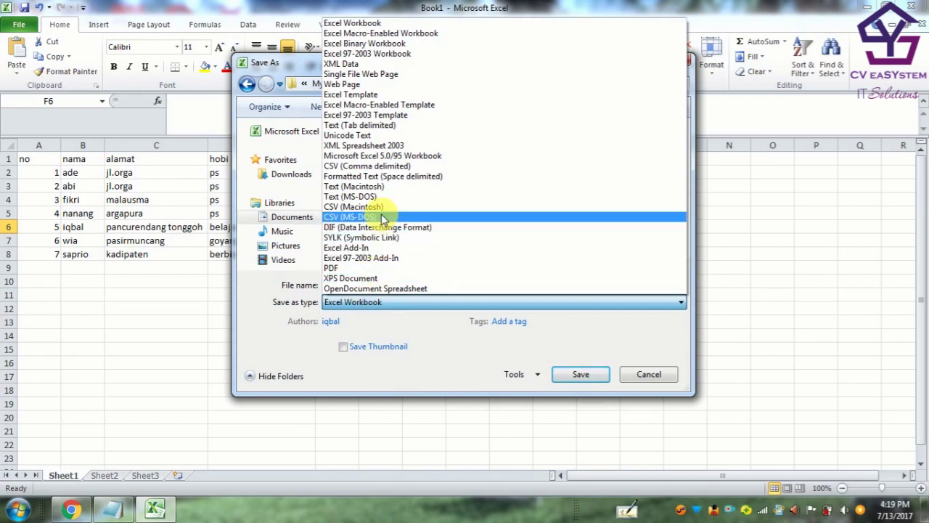
pyautogui.click(409, 167)
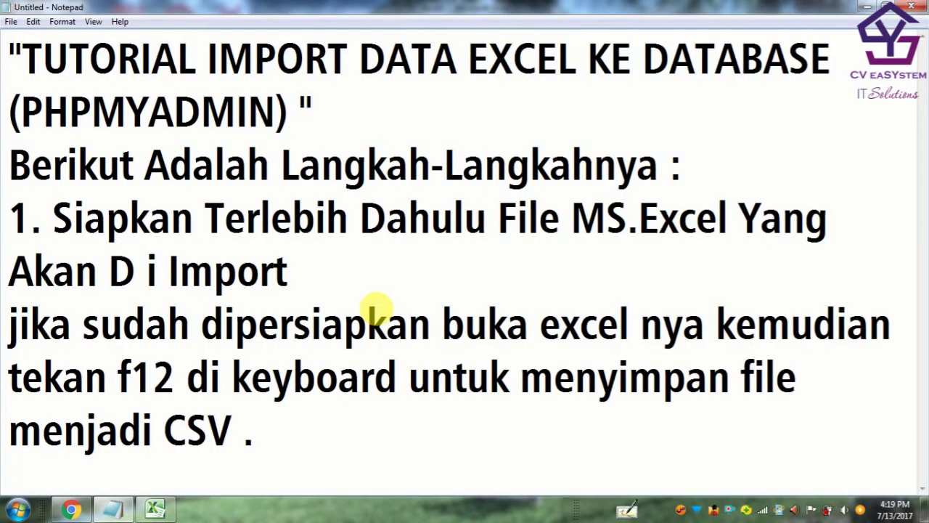
# Append 'perlu diketahui untuk merubah CSV nya yang berjenis (Coma Delimited) .' to step 1.
pyautogui.write('perlu ')
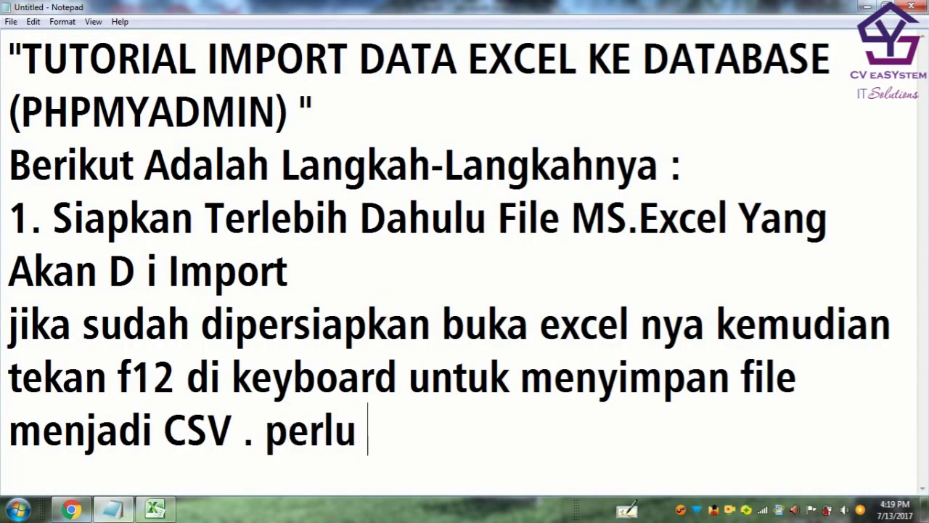
pyautogui.write('diketahui ')
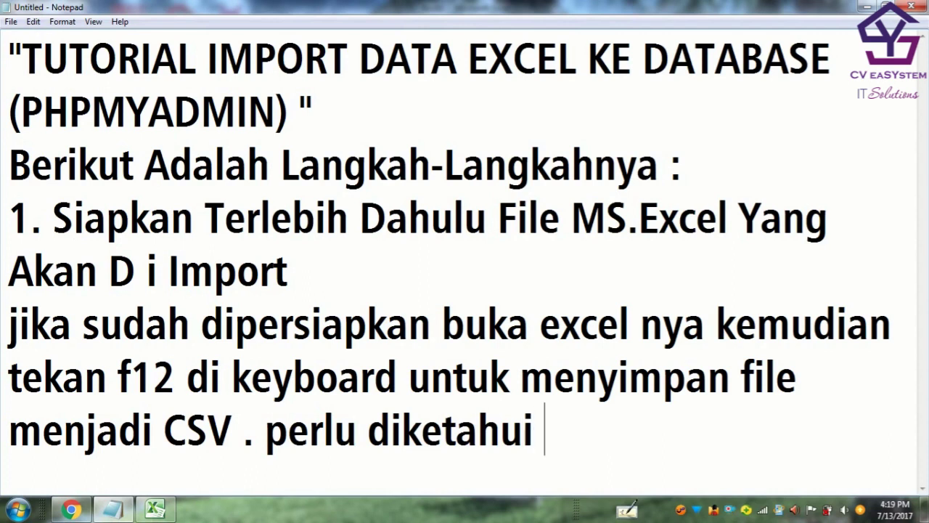
pyautogui.write('untuk me')
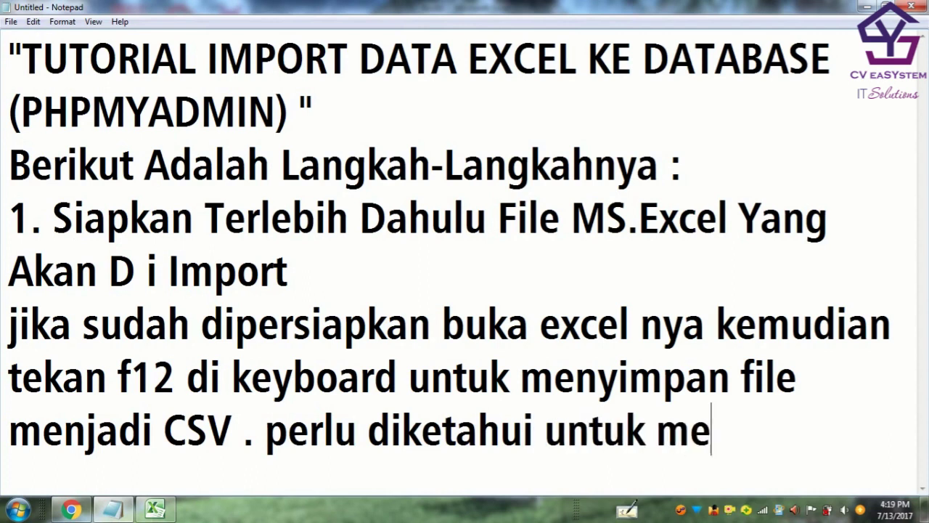
pyautogui.write('rubah ')
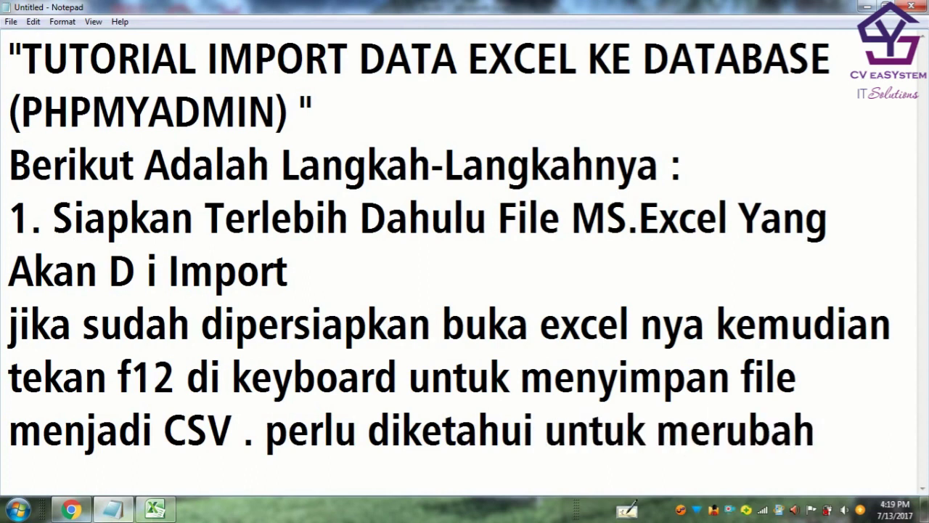
pyautogui.write('CSV ')
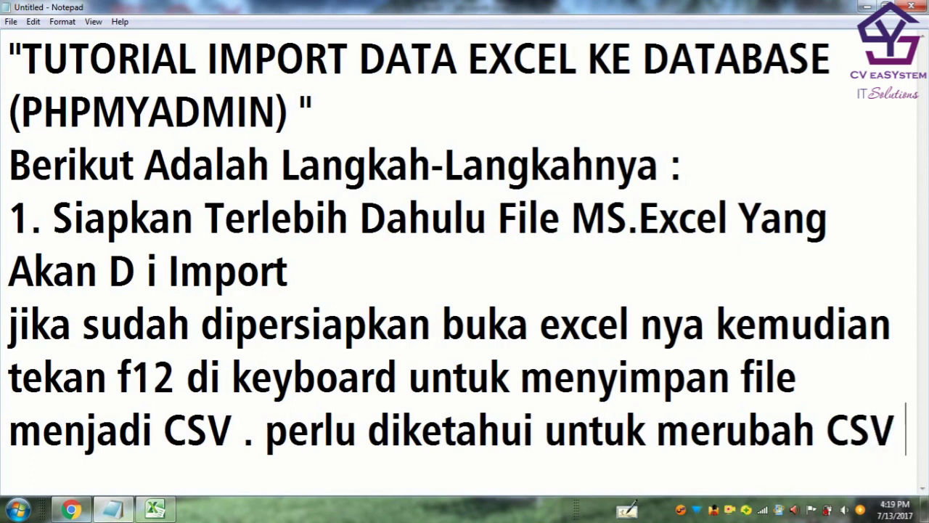
pyautogui.write('nya ')
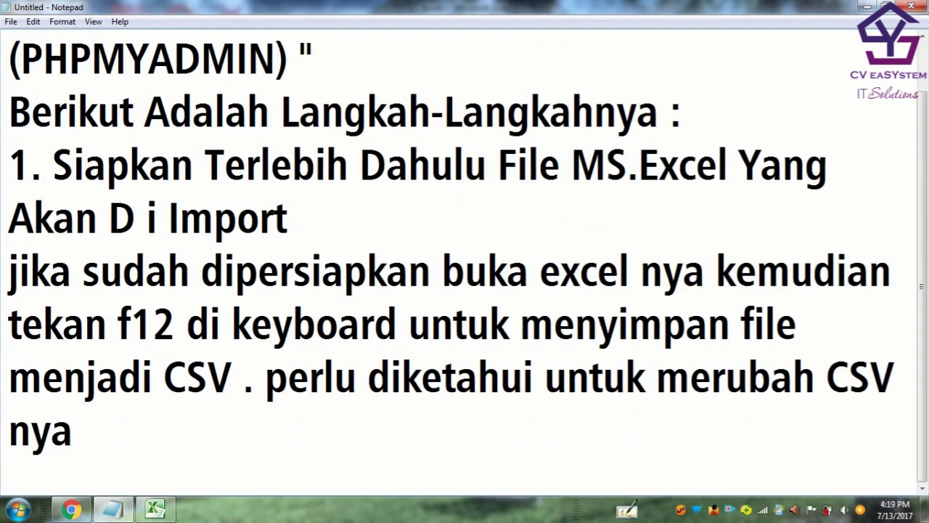
pyautogui.write('yang')
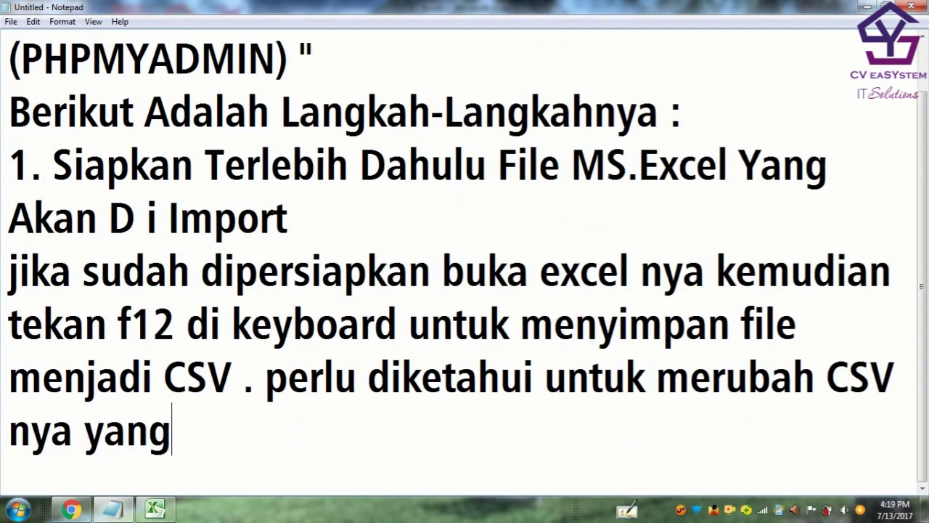
pyautogui.write(' berjen')
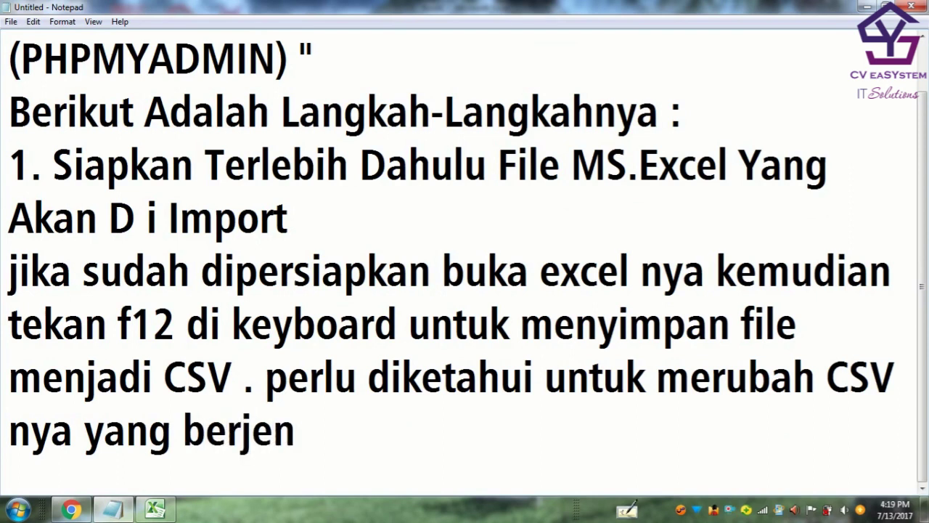
pyautogui.write('is (')
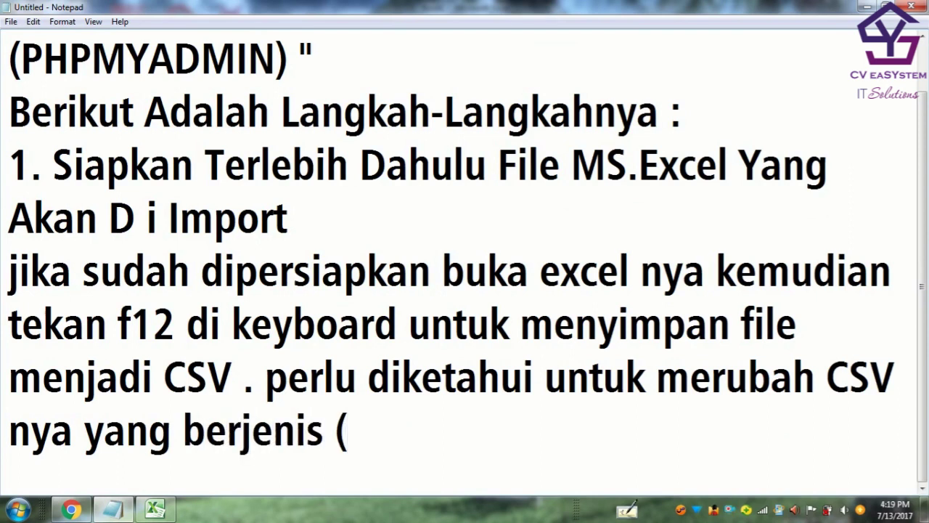
pyautogui.write('Coma ')
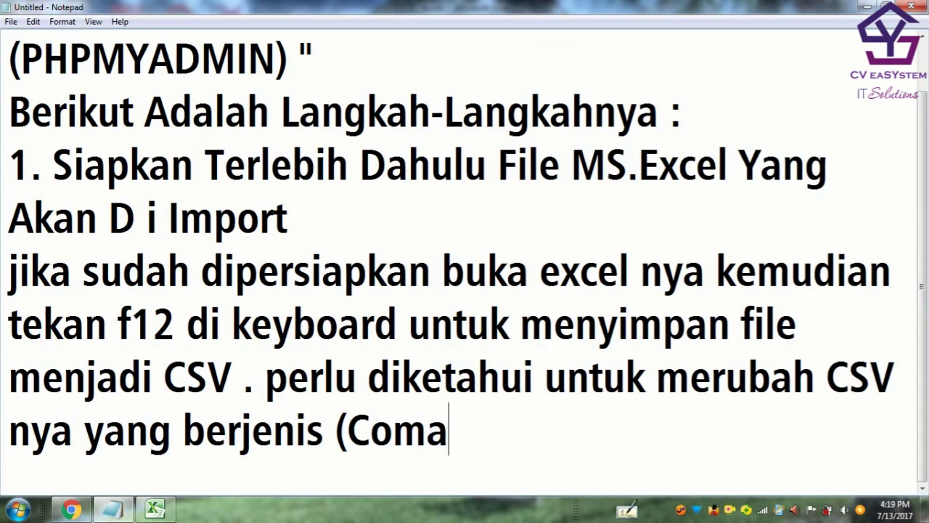
pyautogui.write('Deli')
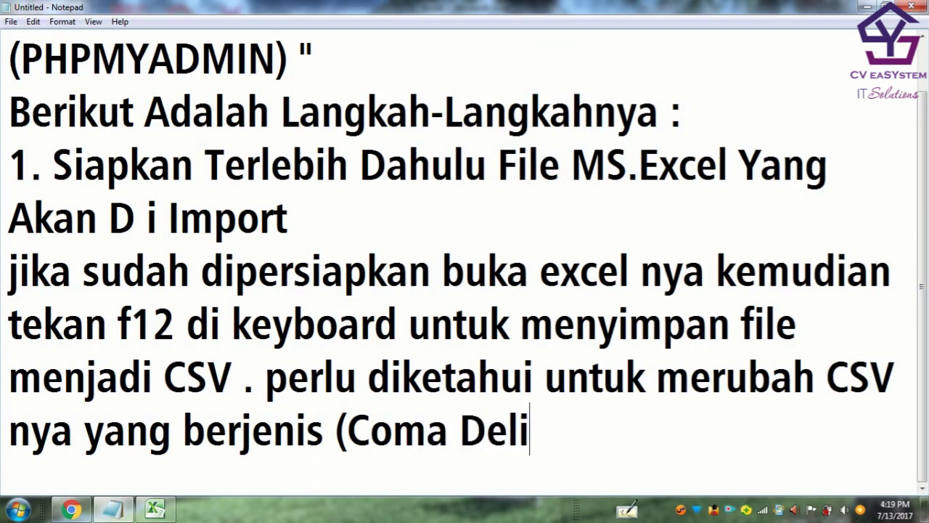
pyautogui.write('mited)')
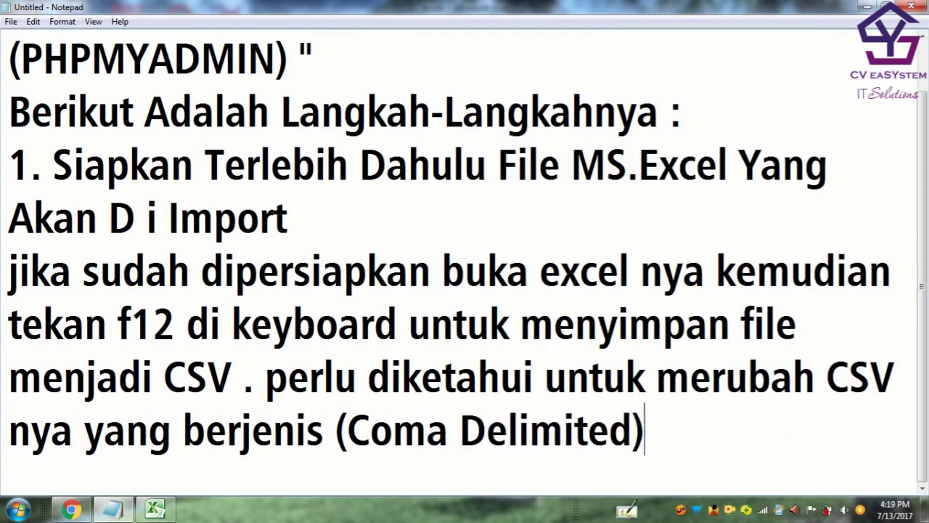
pyautogui.write(' .')
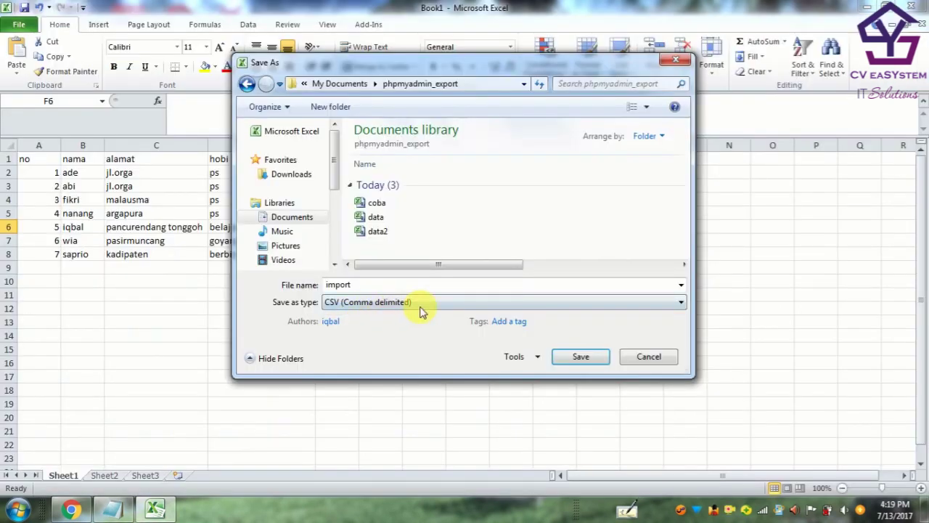
# Save the active sheet as CSV file 'import' and dismiss the compatibility prompts.
pyautogui.click(560, 358)
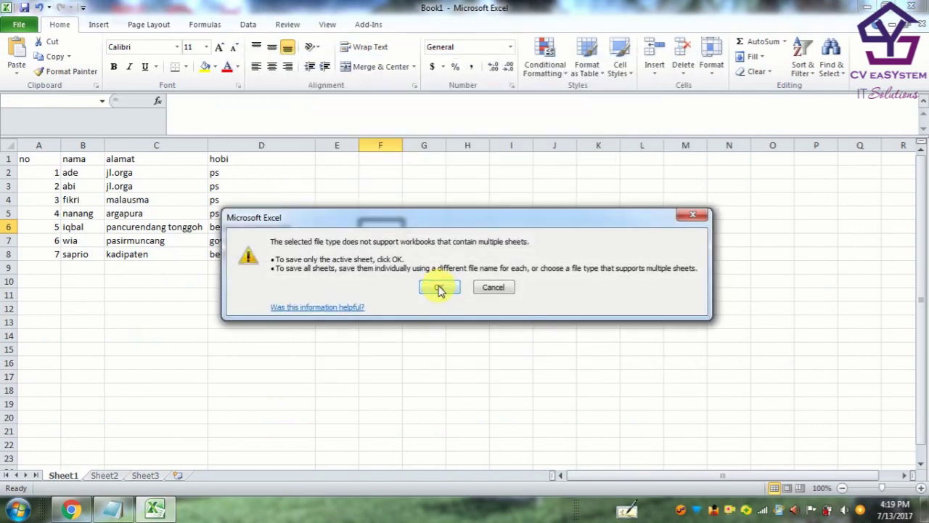
pyautogui.click(443, 289)
pyautogui.click(462, 303)
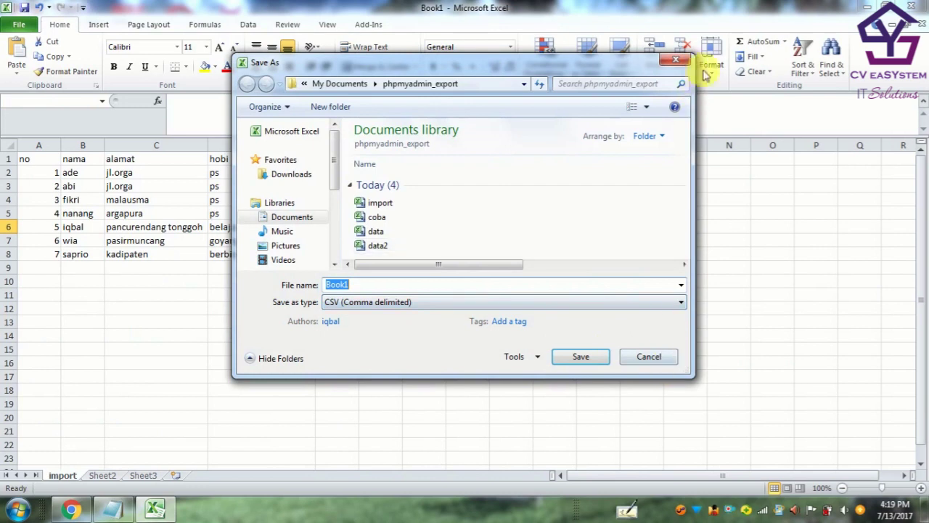
pyautogui.click(678, 60)
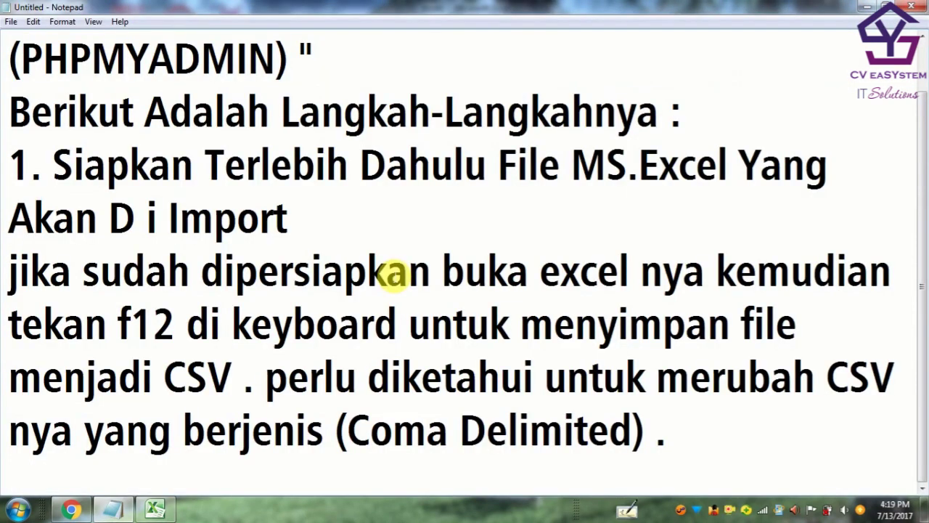
# Write step 2: open phpMyAdmin by typing localhost/phpmyadmin in the browser.
pyautogui.press('Return')
pyautogui.press('Return')
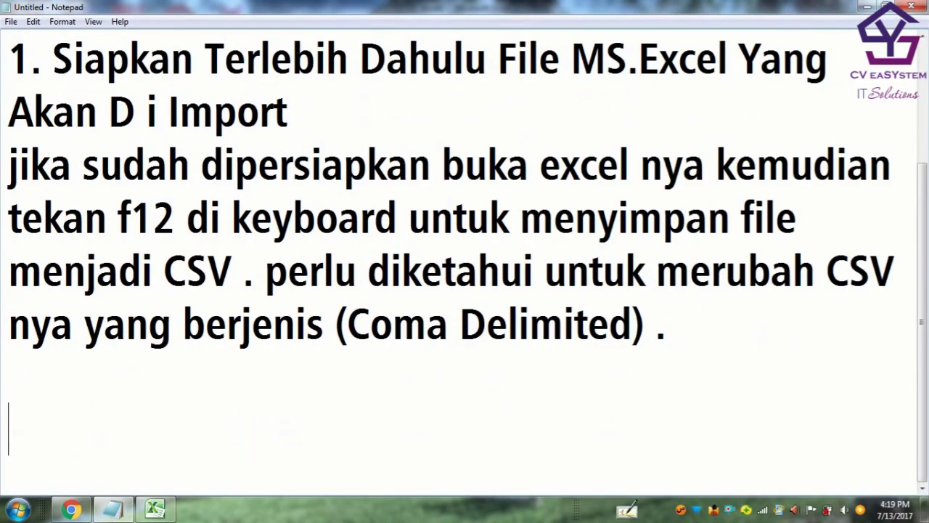
pyautogui.write('2. ')
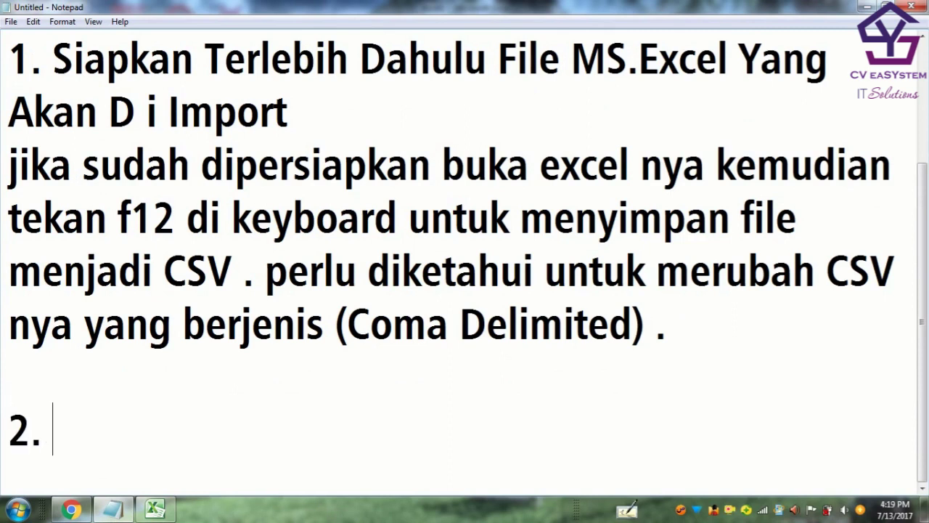
pyautogui.write('jika su')
pyautogui.write('da')
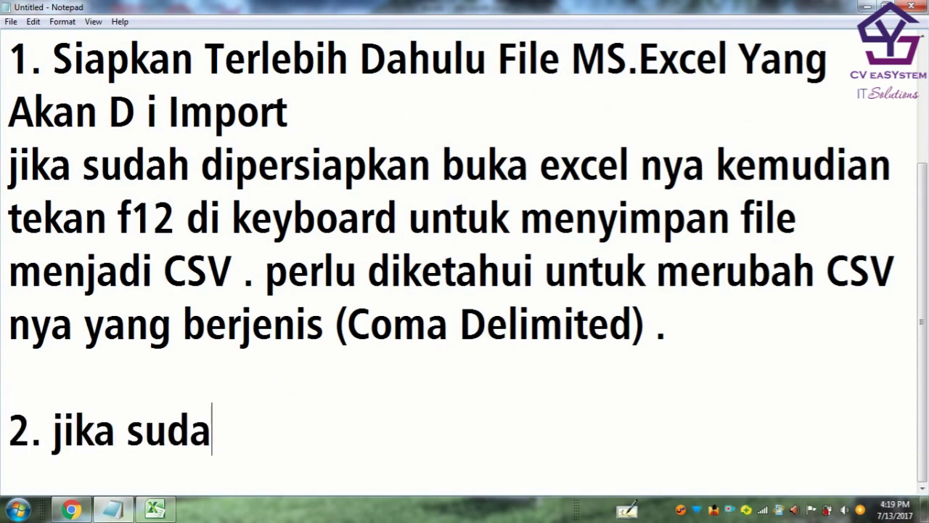
pyautogui.write('h si')
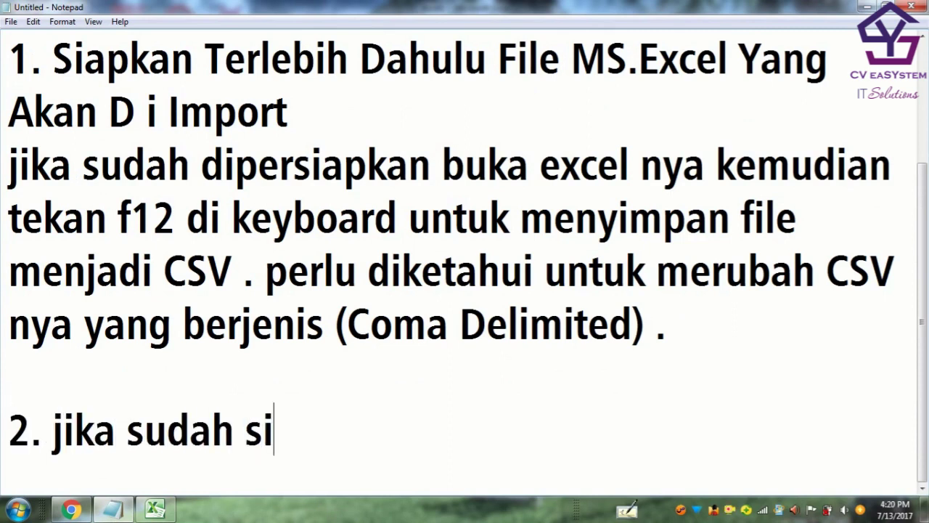
pyautogui.write('ap file ')
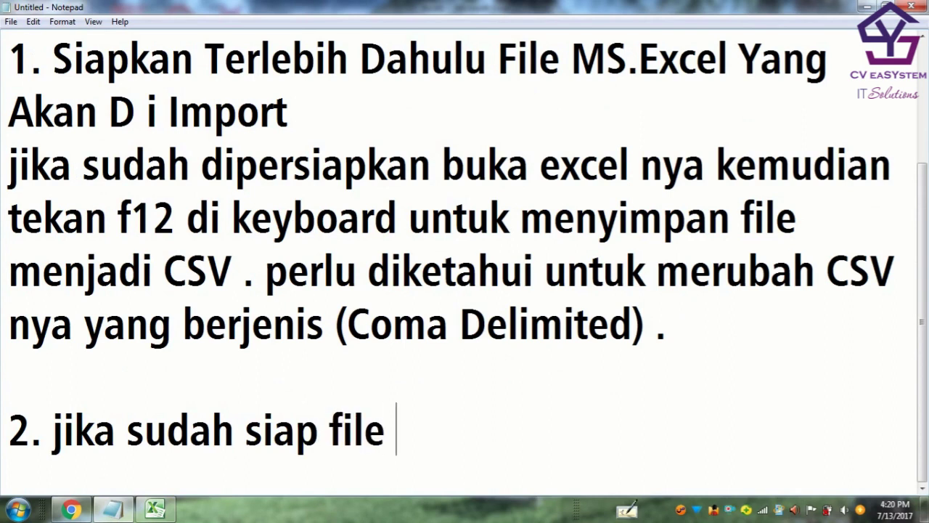
pyautogui.write('excelnya ')
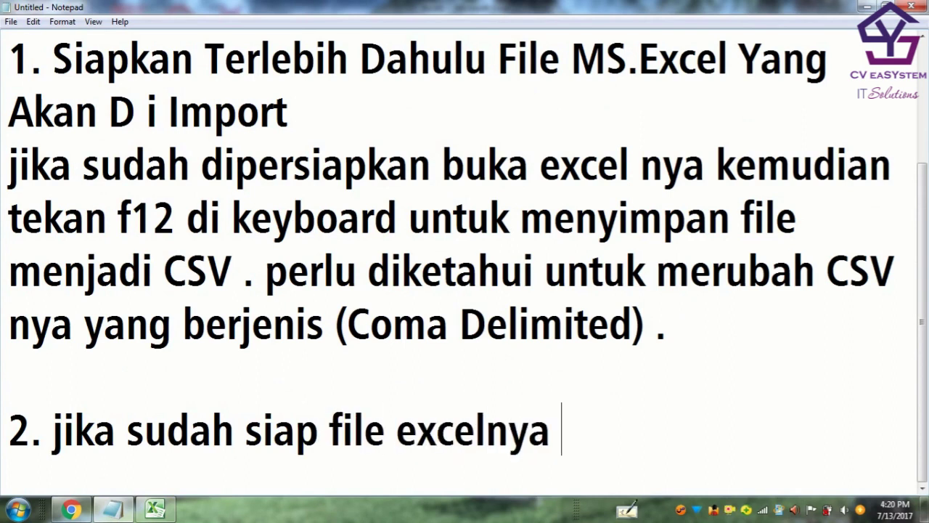
pyautogui.write(', sekara')
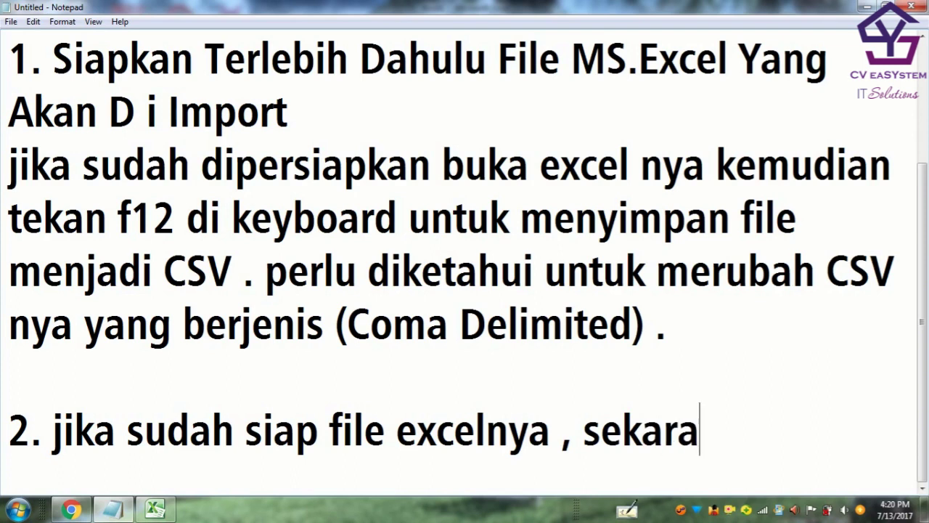
pyautogui.write('ng kita b')
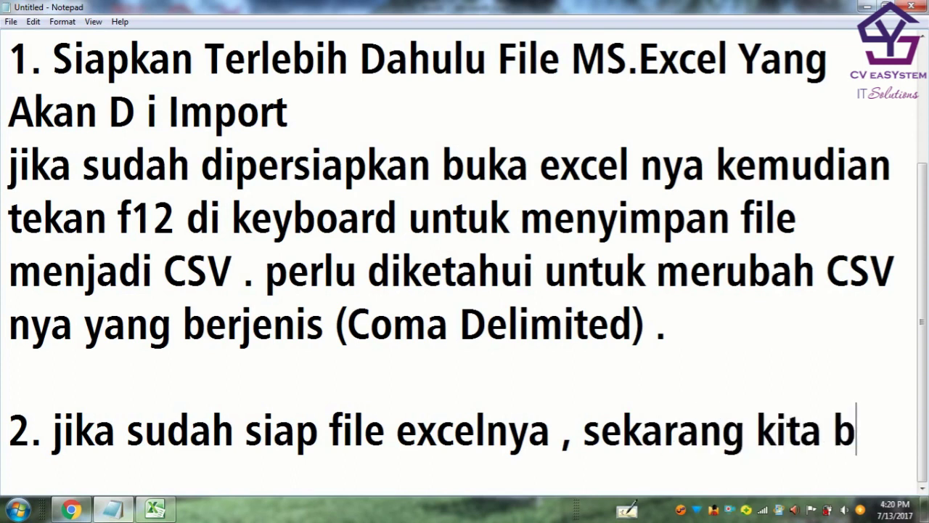
pyautogui.write('uka php')
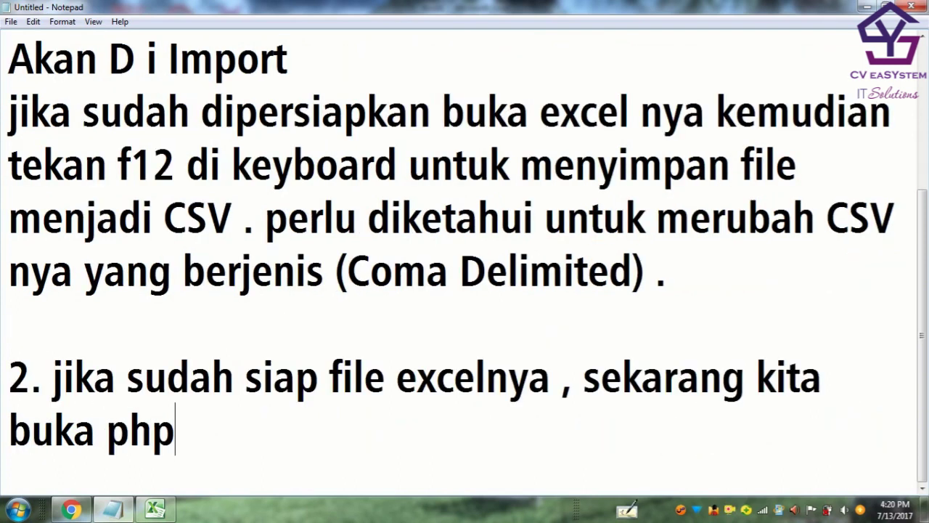
pyautogui.write('myadmin')
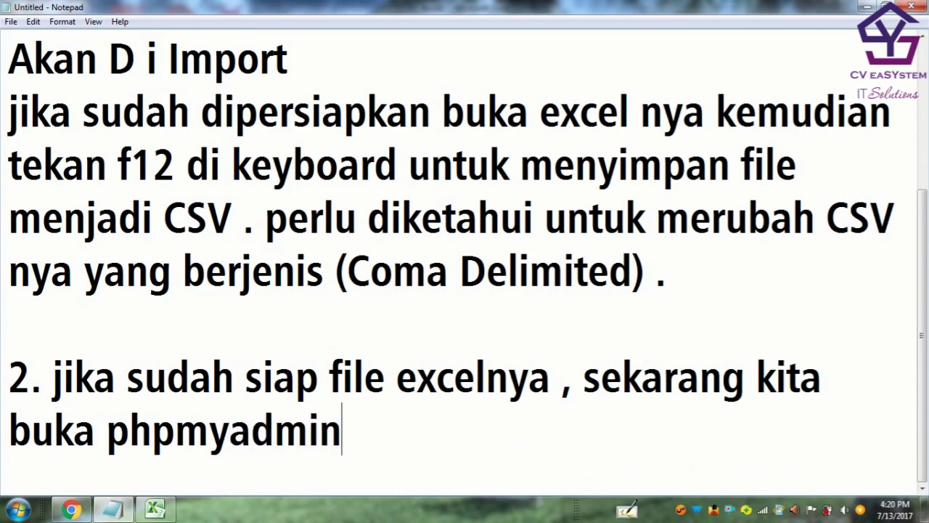
pyautogui.write(' nya , (')
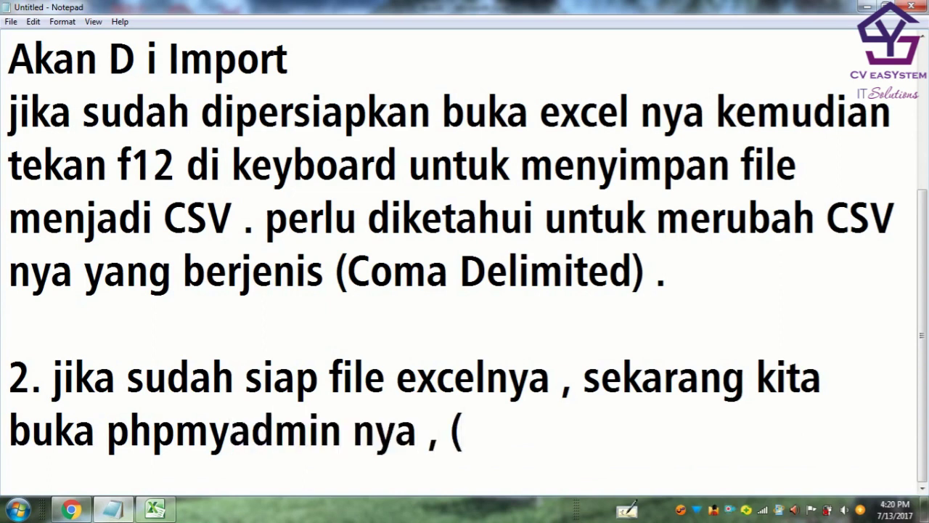
pyautogui.write('buka bro')
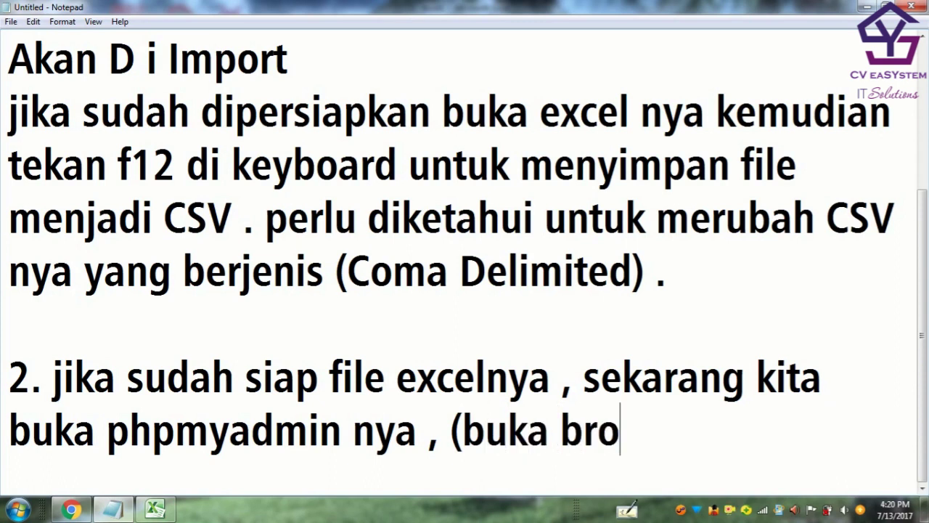
pyautogui.write('wser anda')
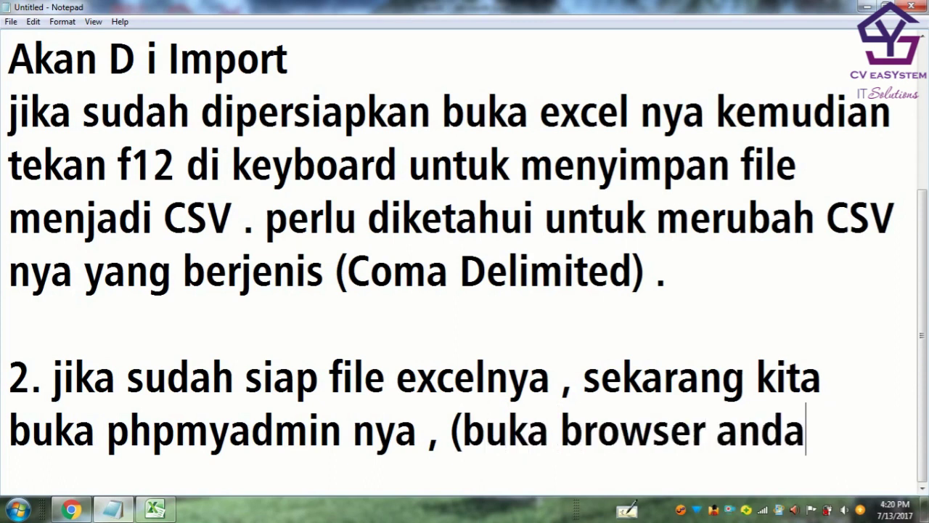
pyautogui.write(' kemudi')
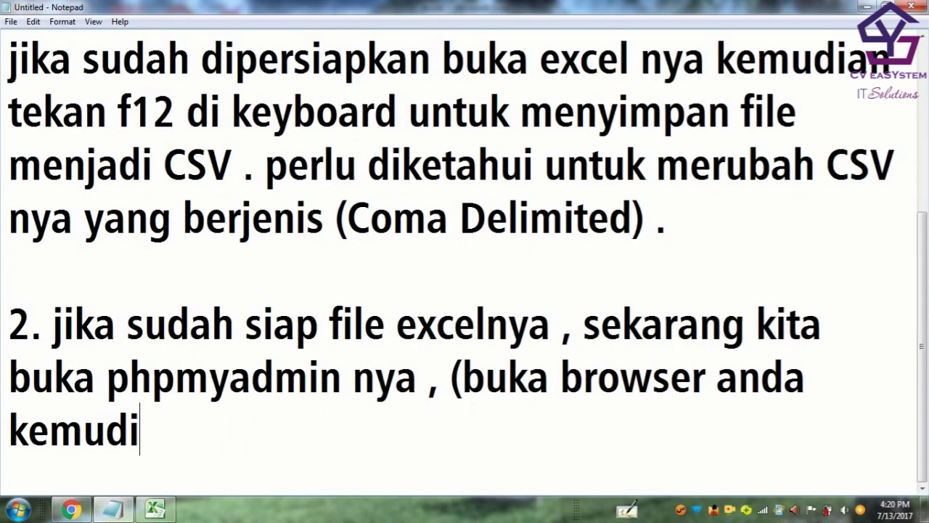
pyautogui.write('an ketikan ')
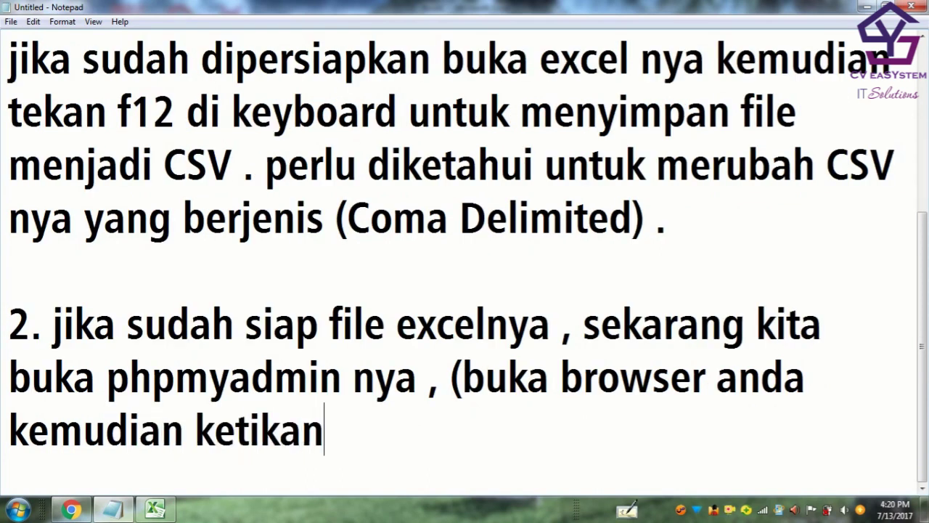
pyautogui.write('lo')
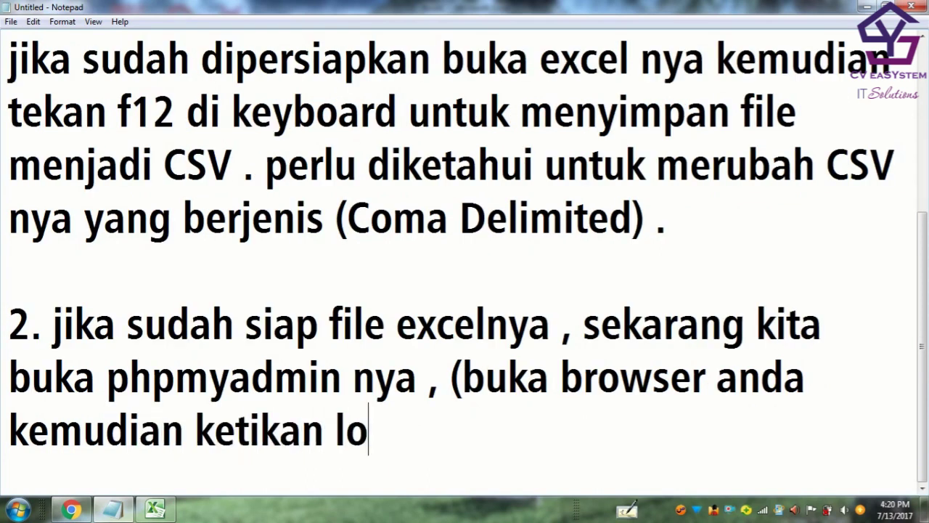
pyautogui.write('calhost')
pyautogui.click(394, 273)
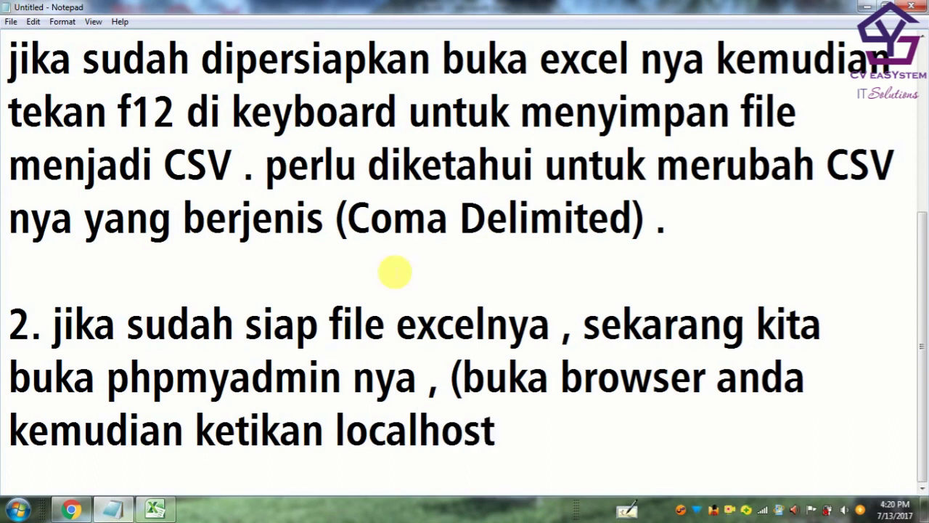
pyautogui.click(522, 418)
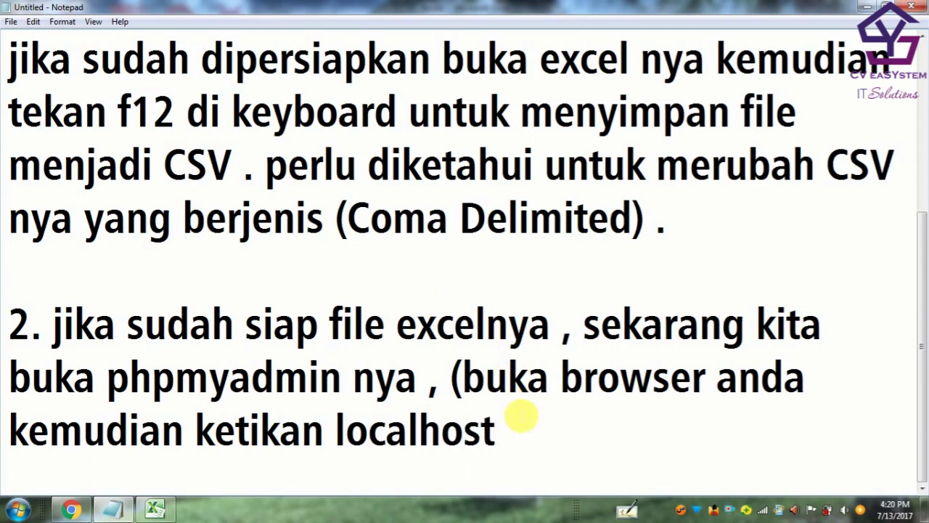
pyautogui.write('/phpm')
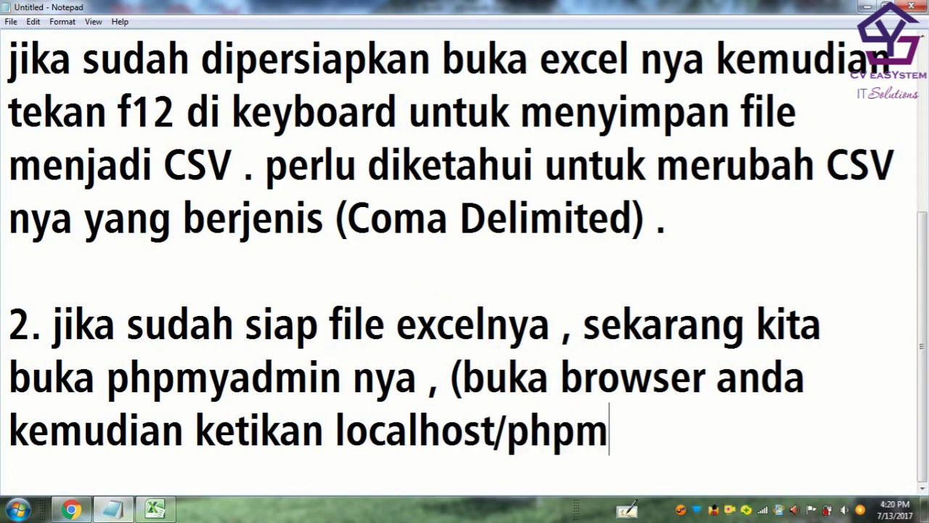
pyautogui.write('yadmin')
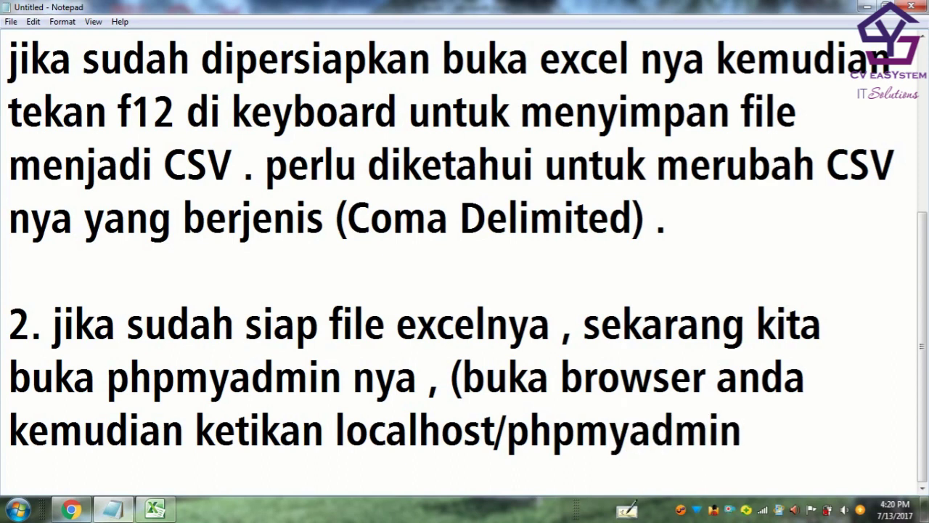
pyautogui.hotkey('alt', 'Tab')
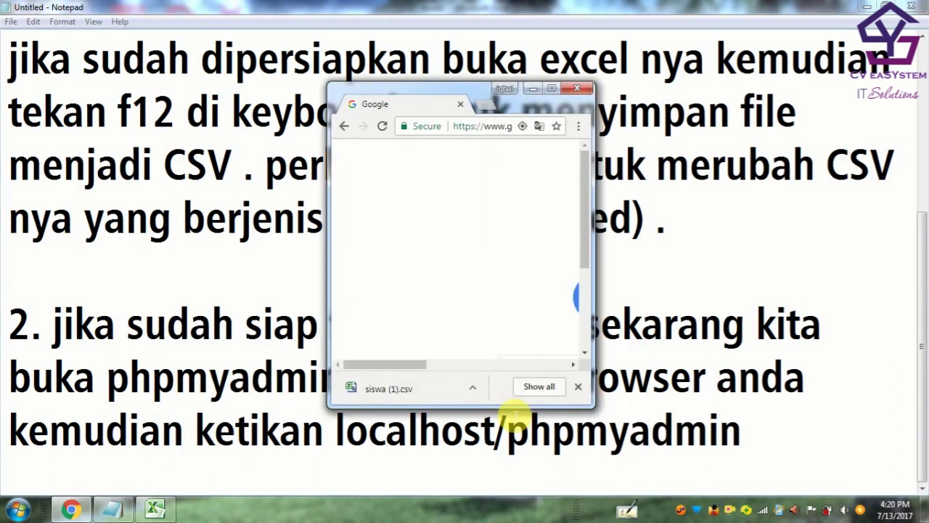
# Maximize Chrome, load localhost/phpmyadmin, and dismiss the time-remaining notification.
pyautogui.click(553, 90)
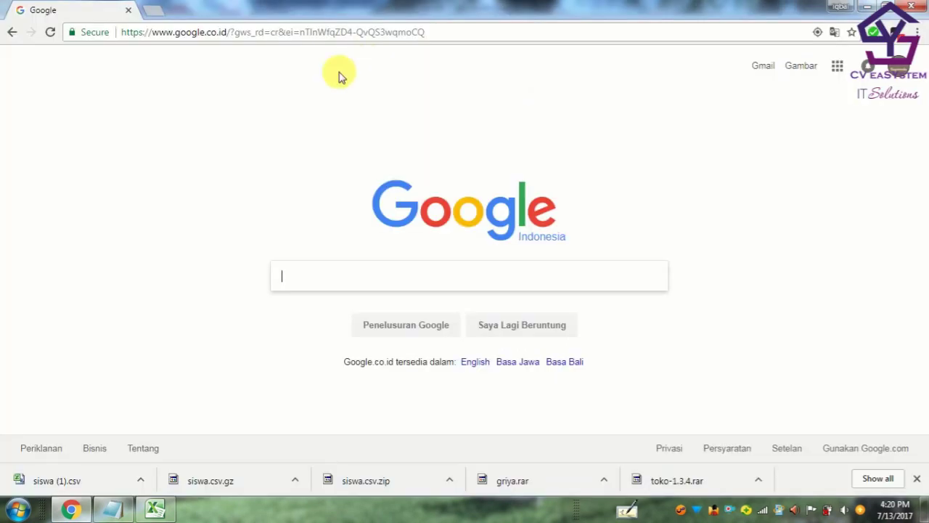
pyautogui.click(204, 31)
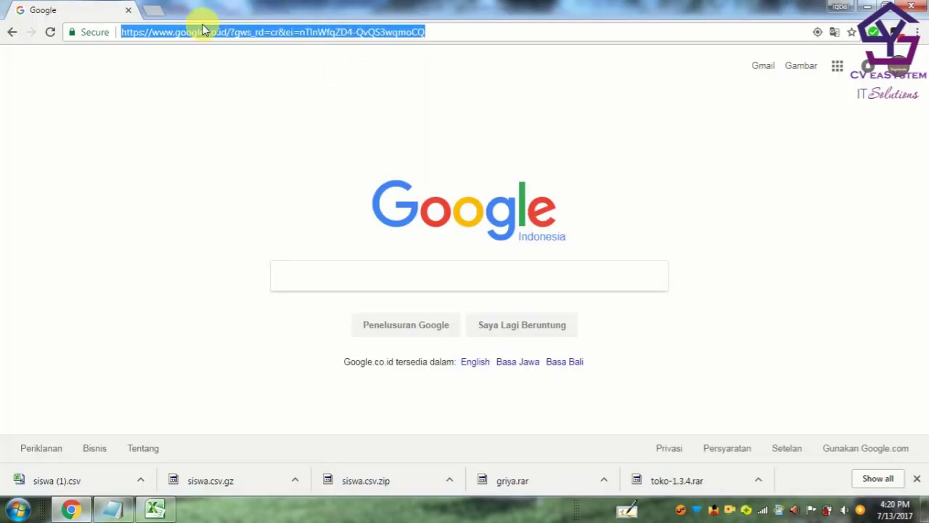
pyautogui.write('loc')
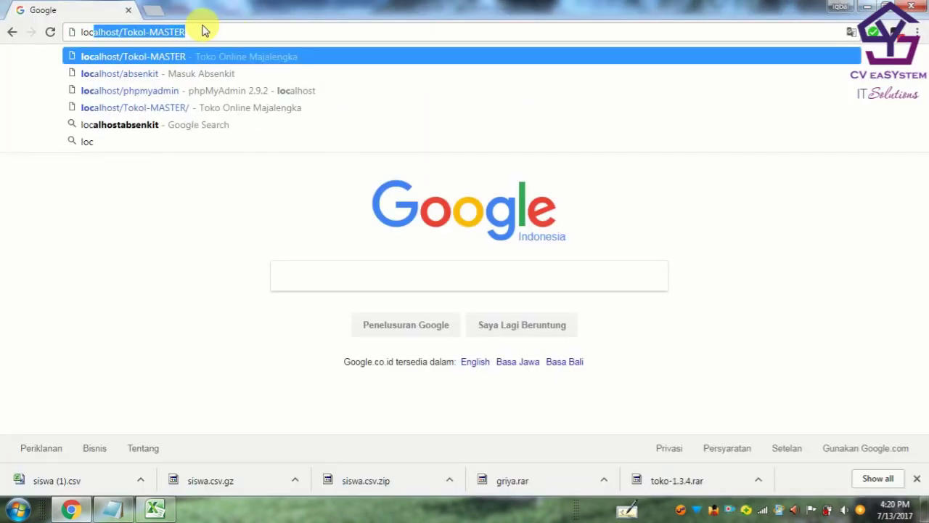
pyautogui.write('alhost/')
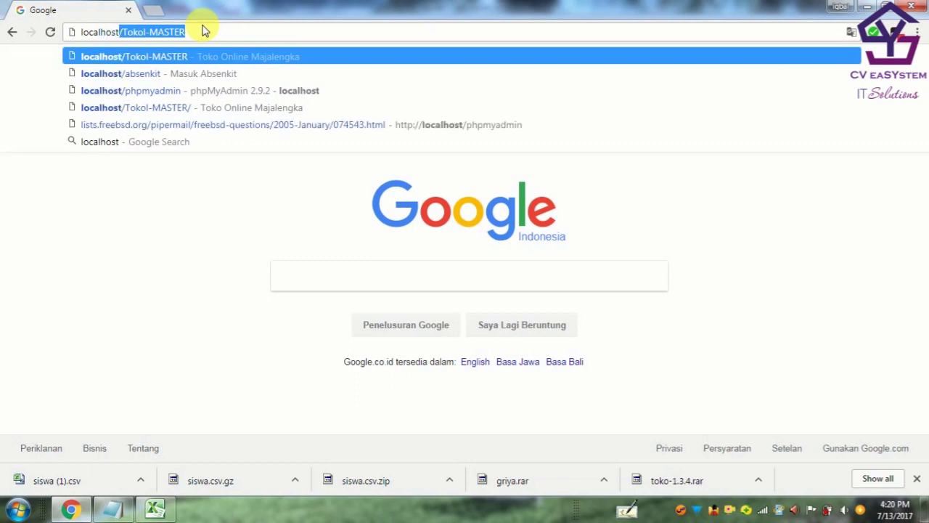
pyautogui.write('phpm')
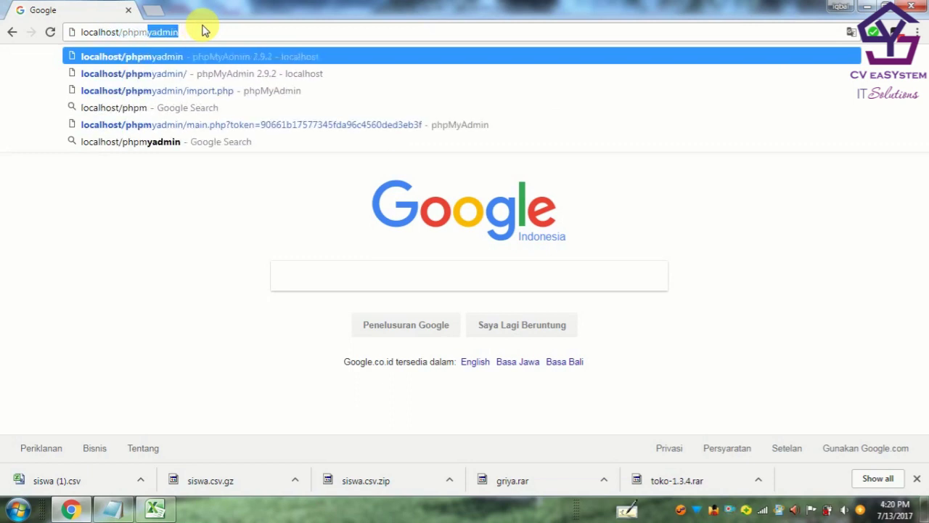
pyautogui.write('yadmin')
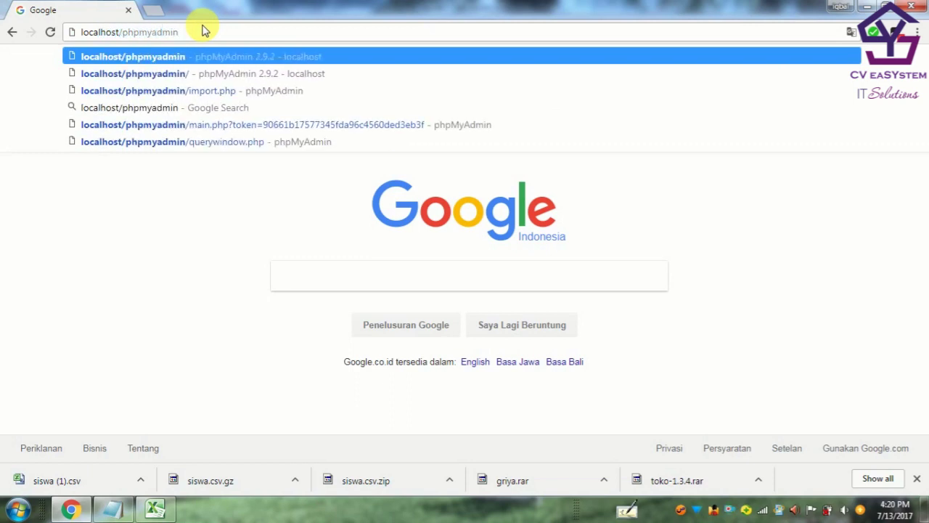
pyautogui.press('Return')
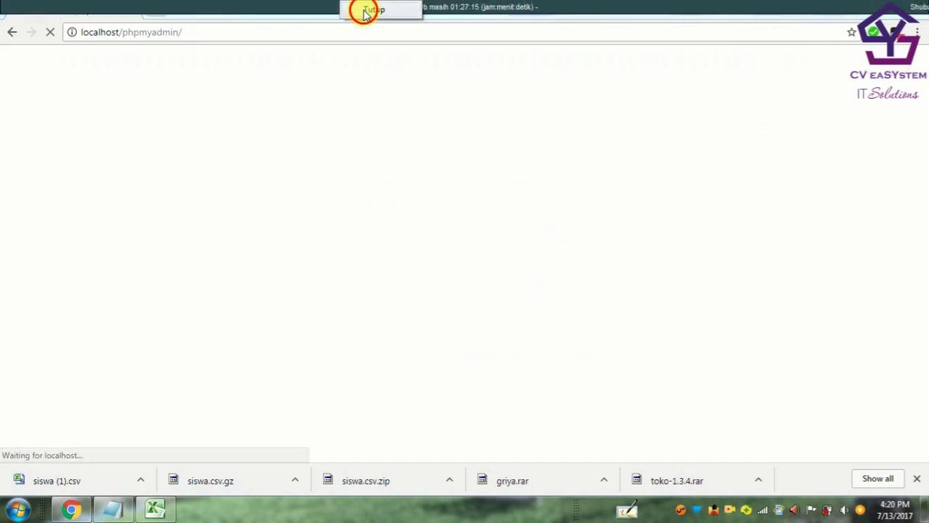
pyautogui.click(365, 12)
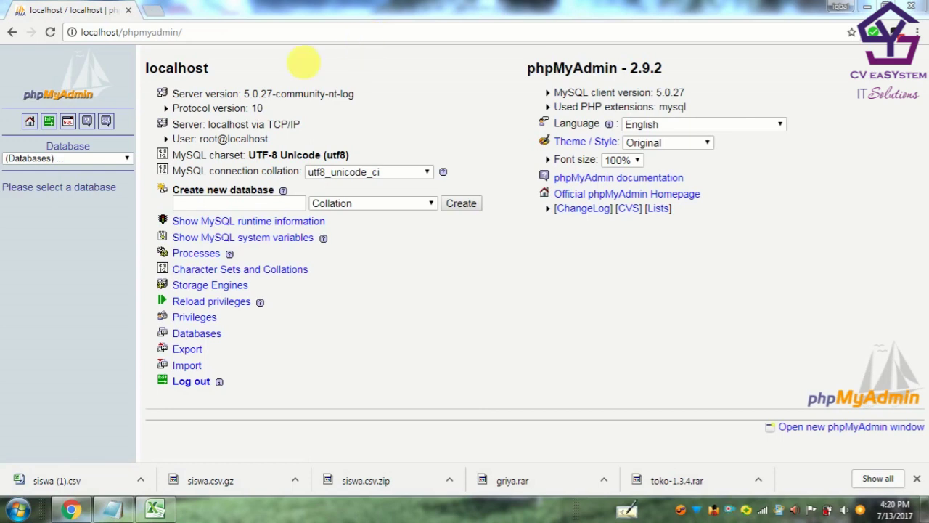
# Add step 3: create a new database, or use an existing one to insert the data.
pyautogui.hotkey('alt', 'Tab')
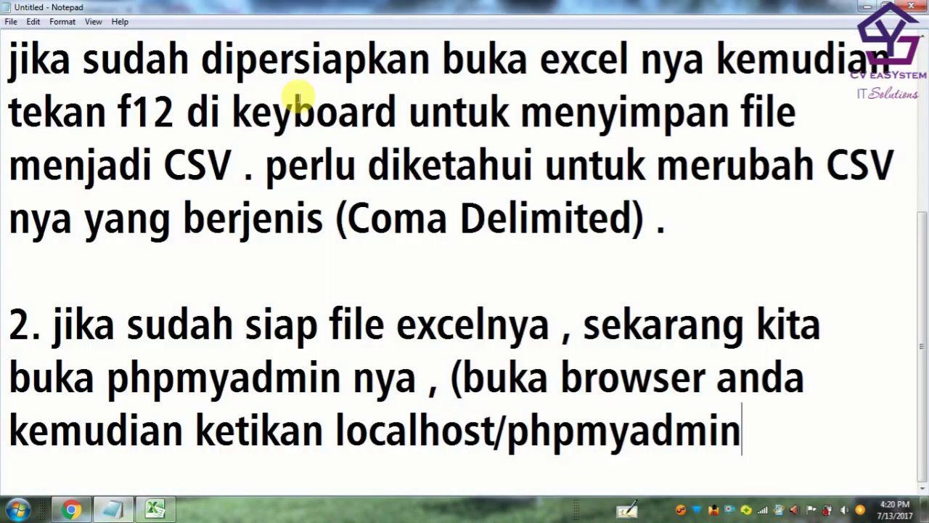
pyautogui.press('Return')
pyautogui.press('Return')
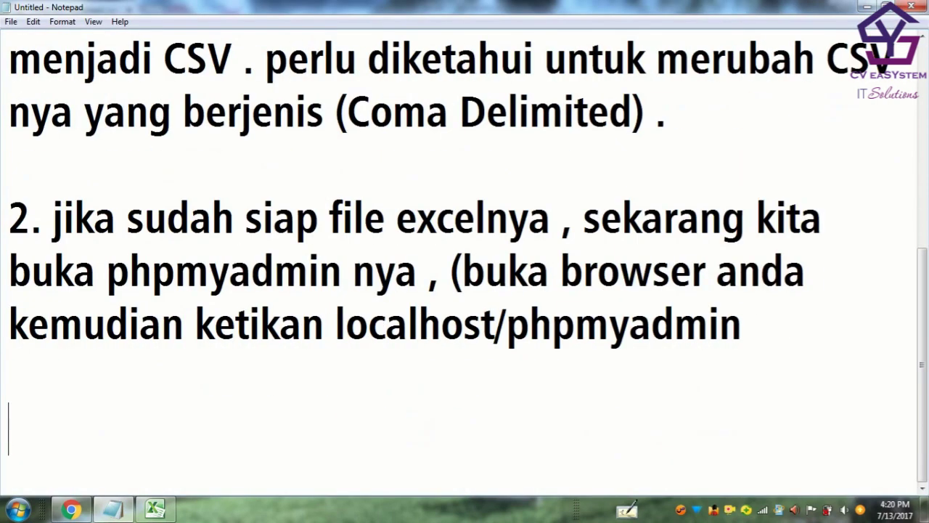
pyautogui.write('3. kemu')
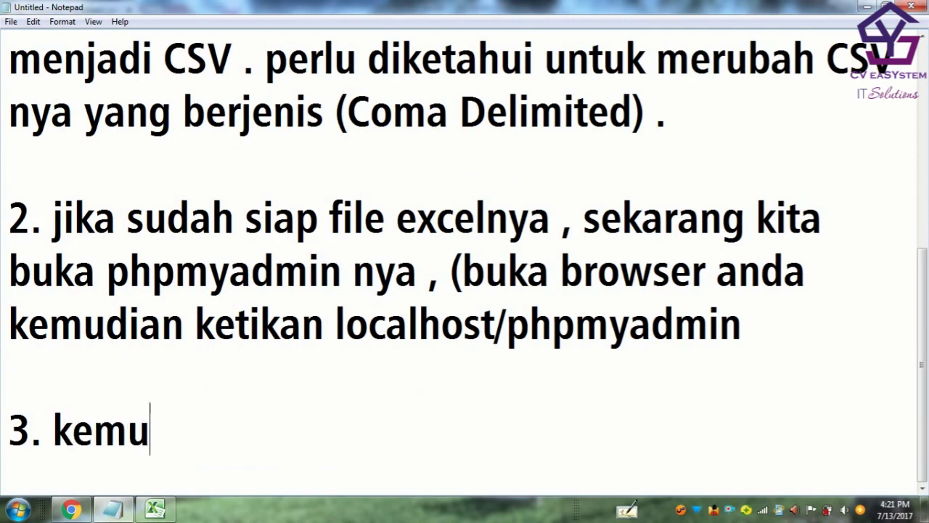
pyautogui.write('dian buat')
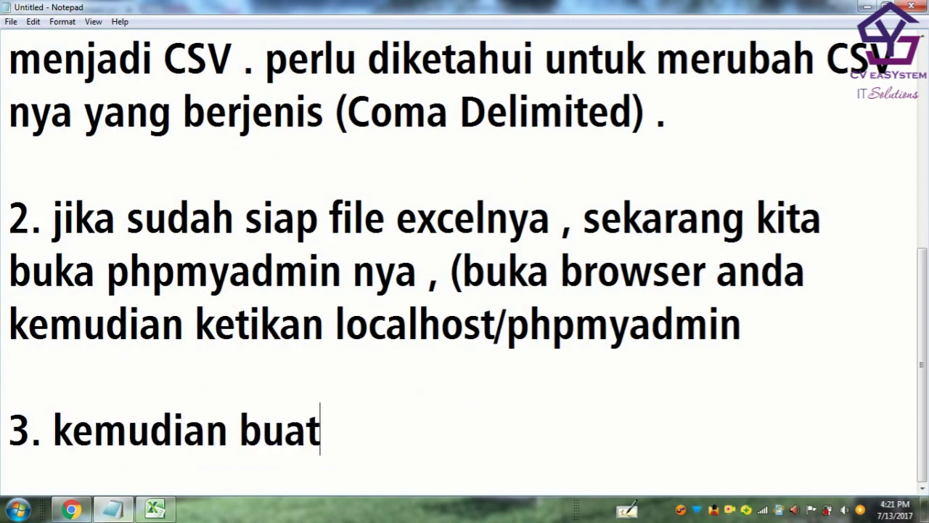
pyautogui.write(' databas')
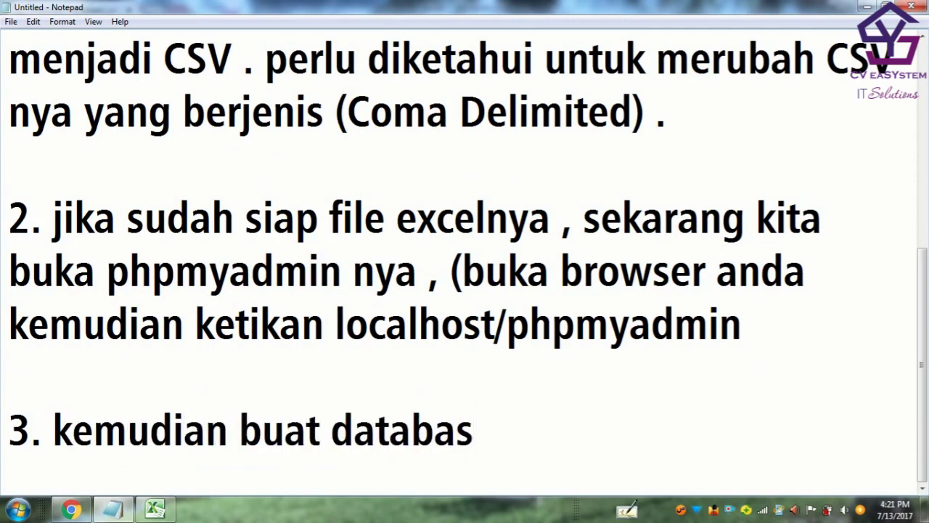
pyautogui.write('e b')
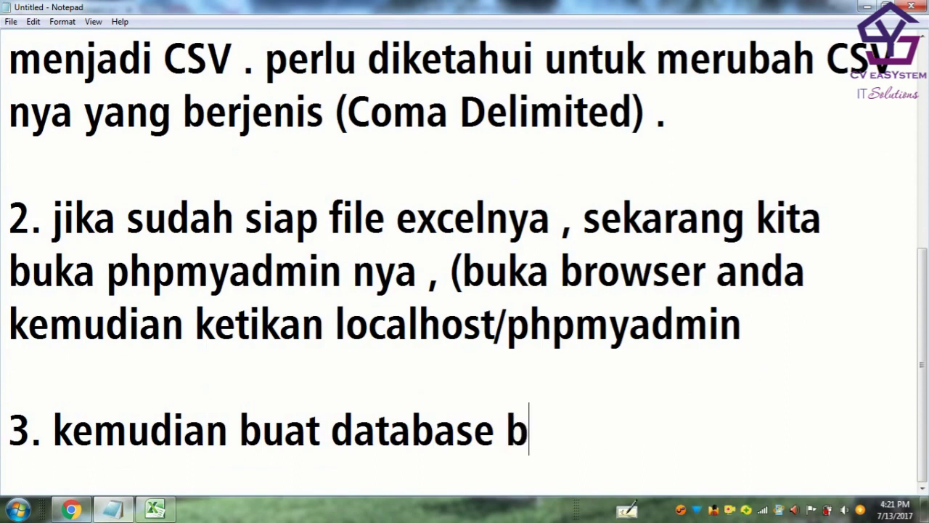
pyautogui.write('aru (a')
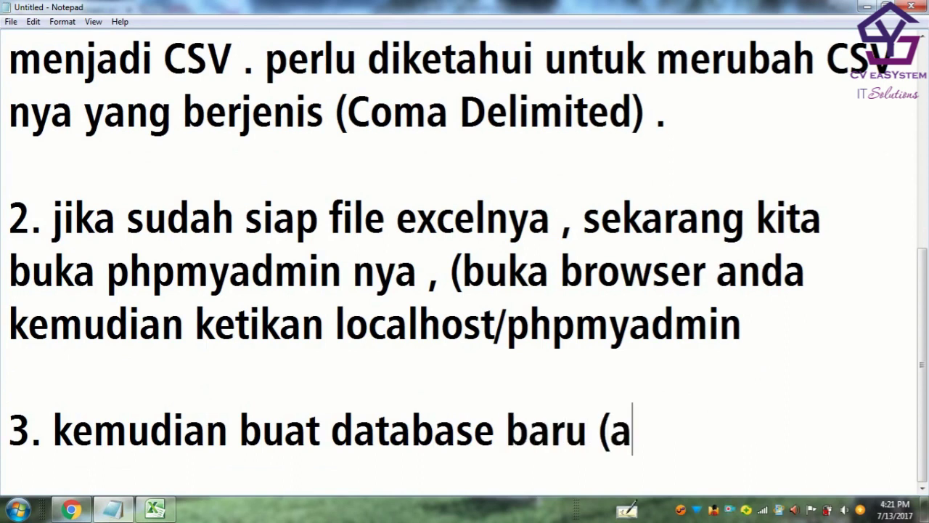
pyautogui.write('tau jik')
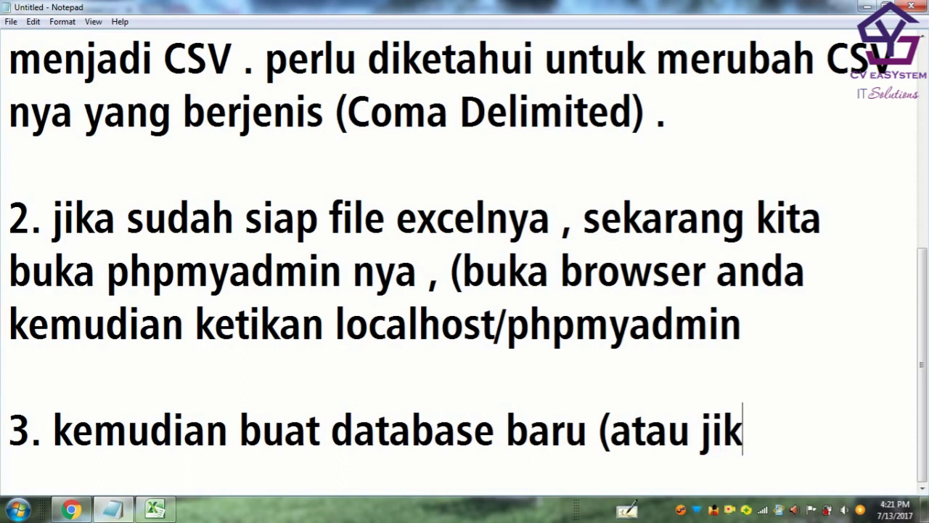
pyautogui.write('a ingin ')
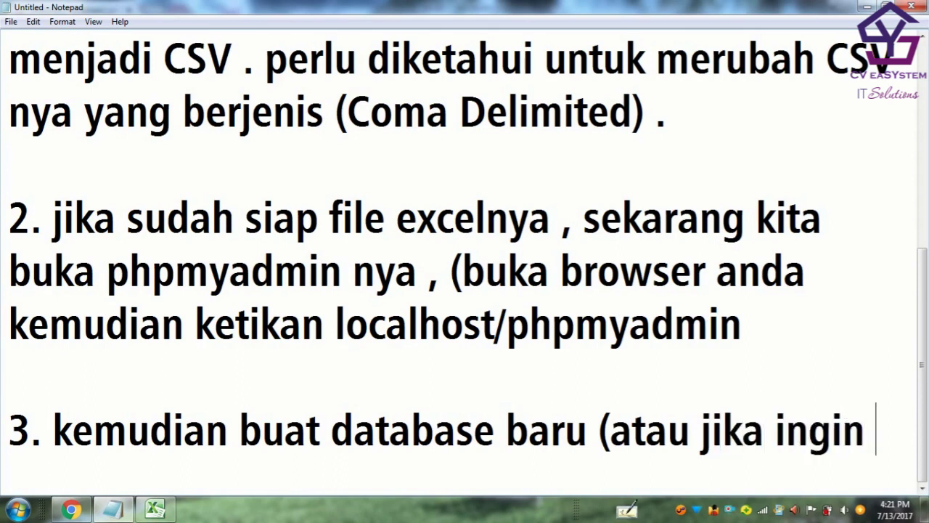
pyautogui.write('memasukan dat')
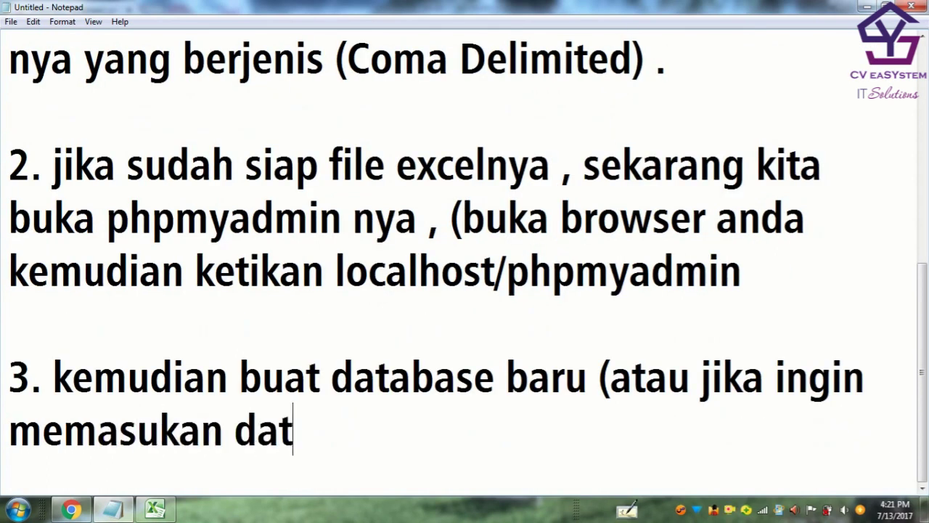
pyautogui.write('a ke da')
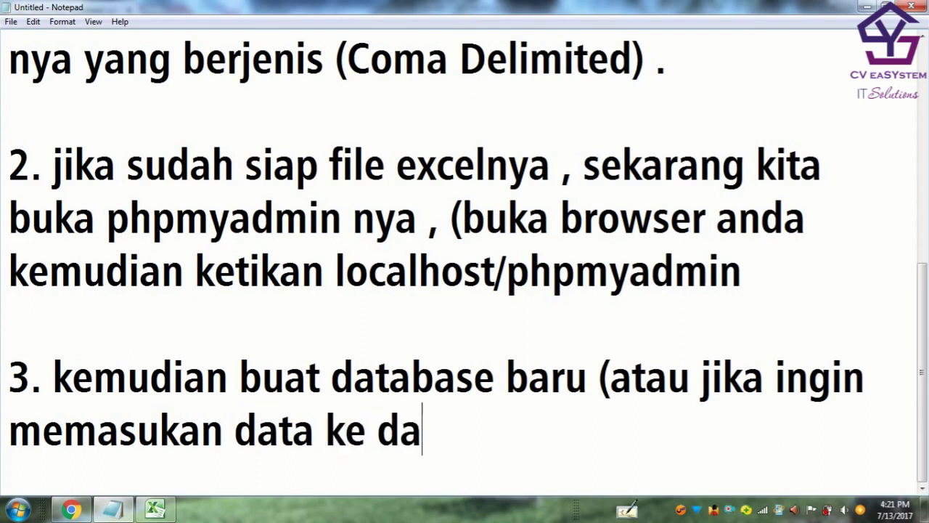
pyautogui.write('ta yang ')
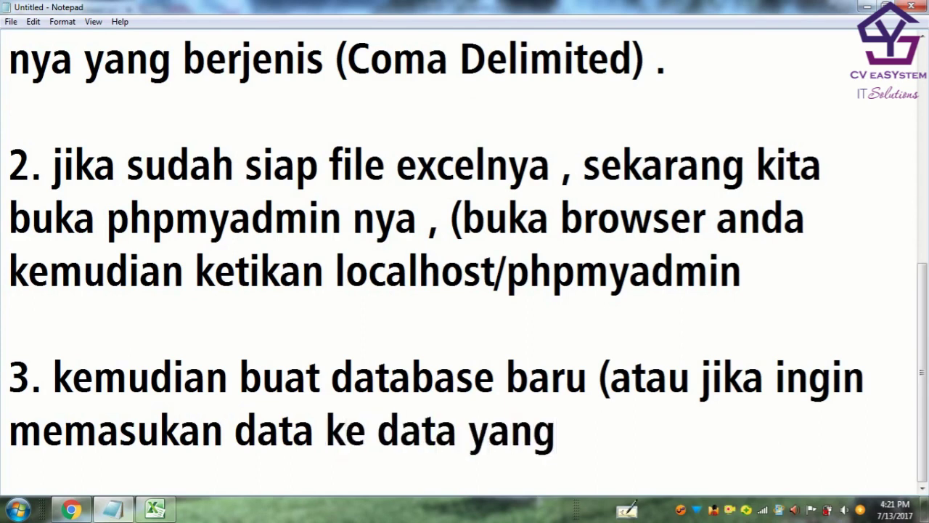
pyautogui.write('sudah')
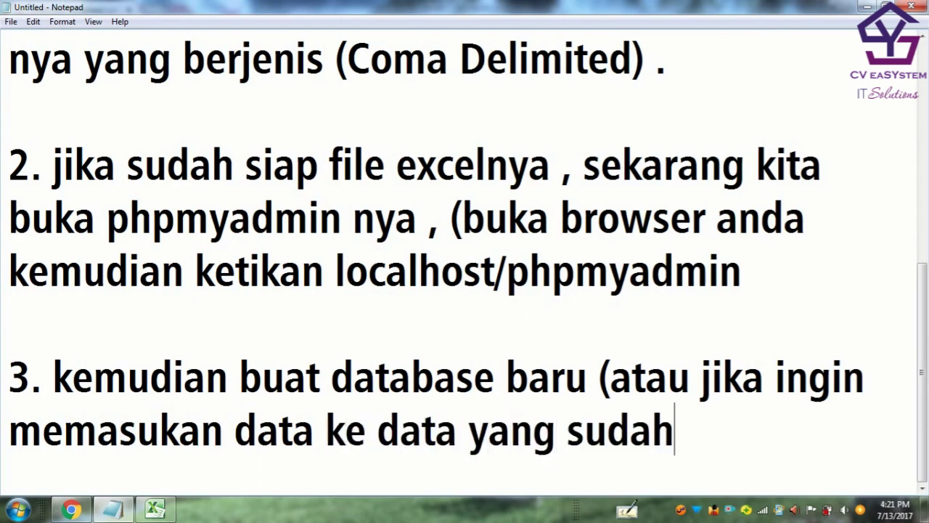
pyautogui.write(' ada datab')
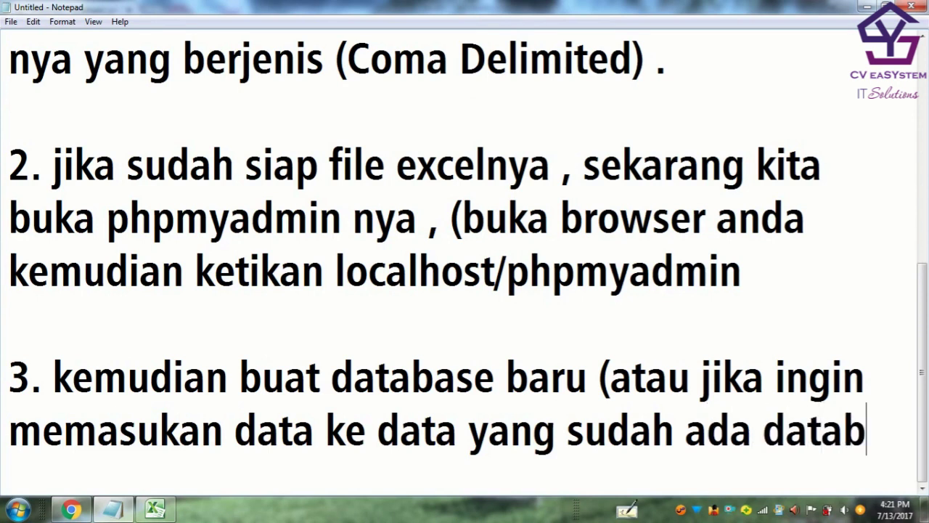
pyautogui.write('ase nya t')
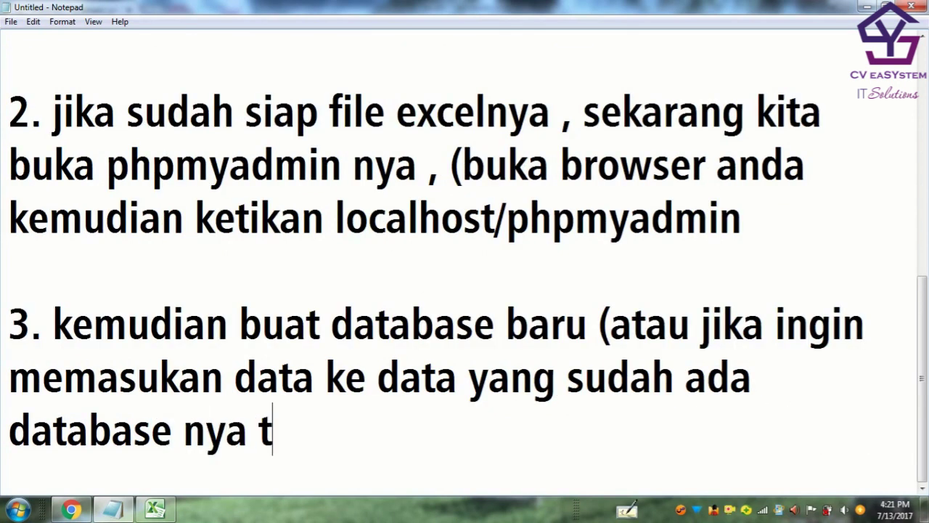
pyautogui.write('inggal ')
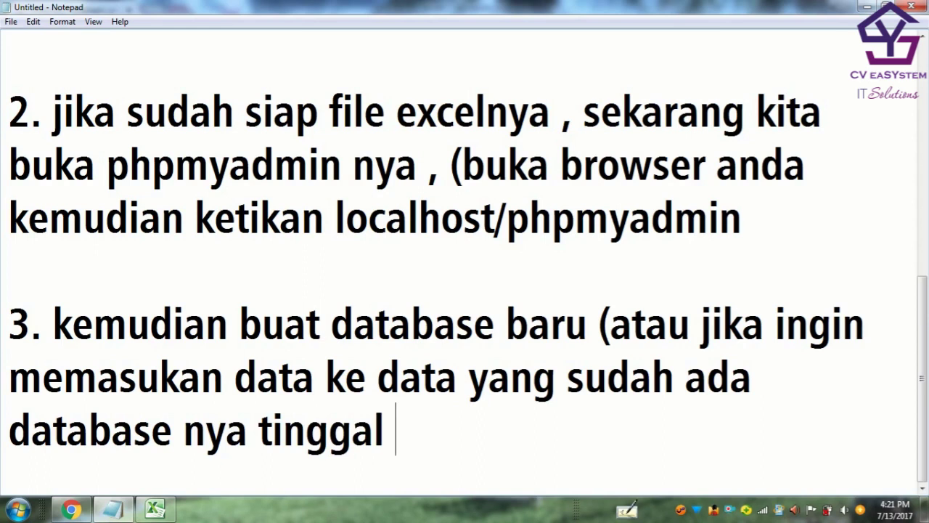
pyautogui.write('buka saja ')
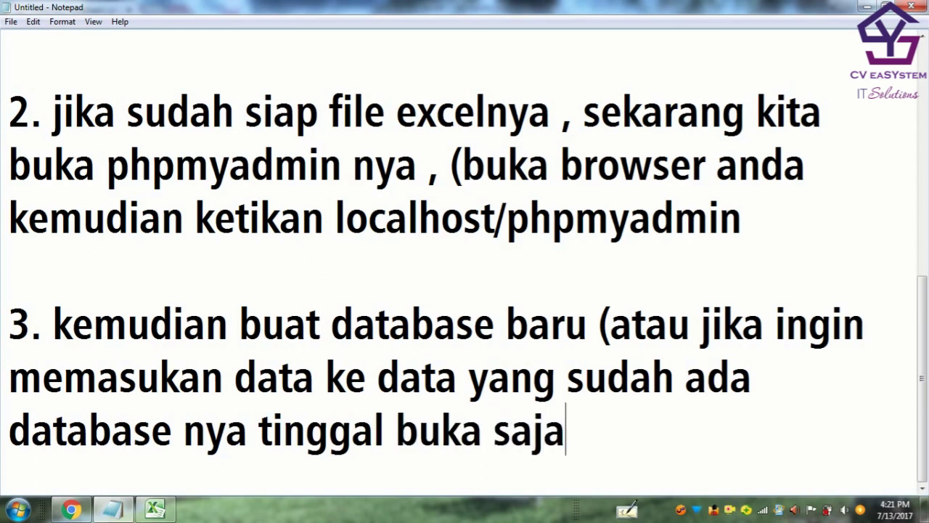
pyautogui.write(')')
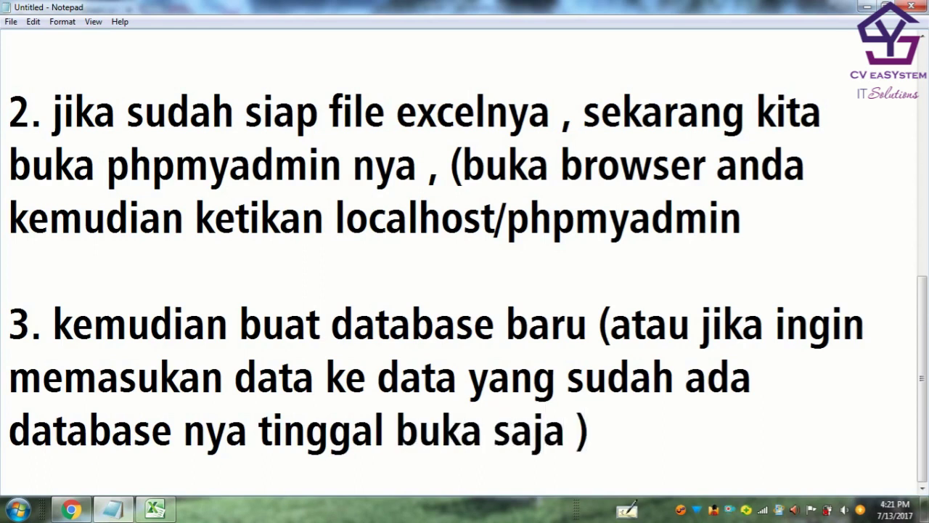
pyautogui.hotkey('alt', 'Tab')
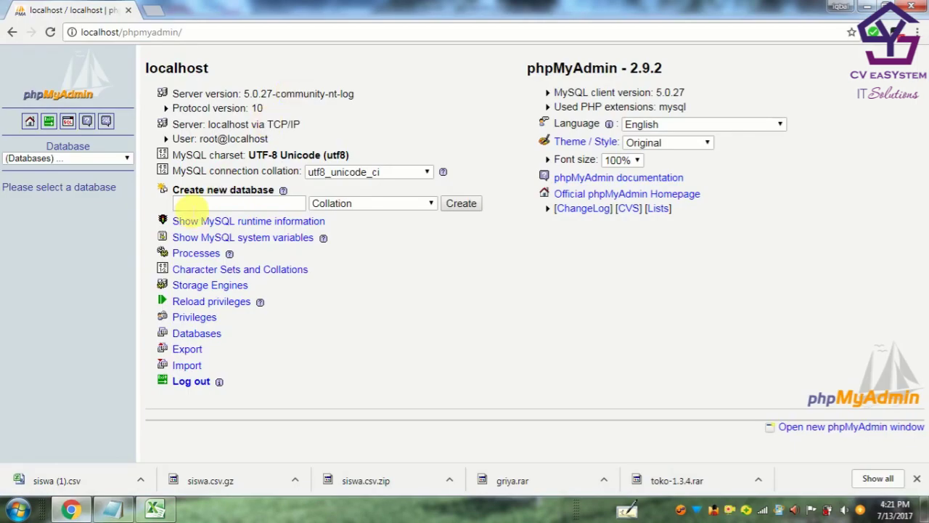
# Create the empty database 'excel' in phpMyAdmin, then return to the Notepad notes on a new line.
pyautogui.click(187, 207)
pyautogui.write('im')
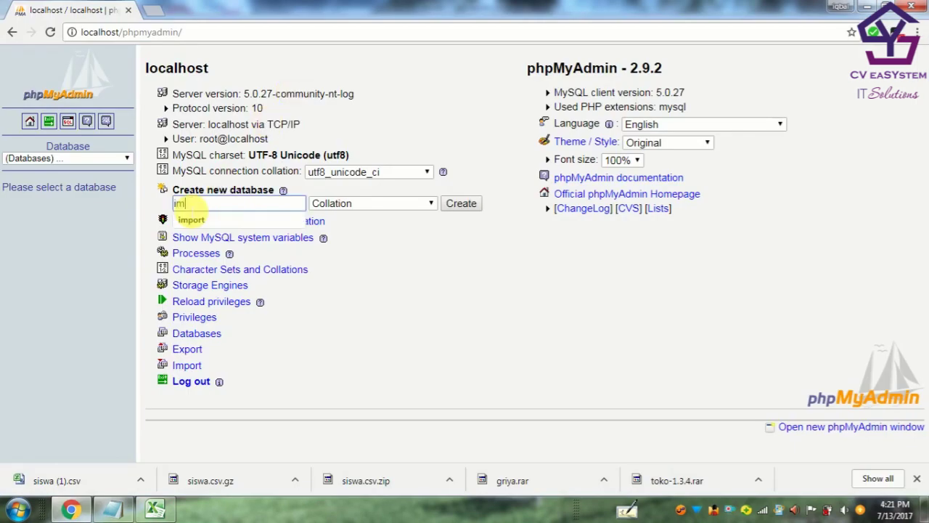
pyautogui.press('BackSpace')
pyautogui.write('excel')
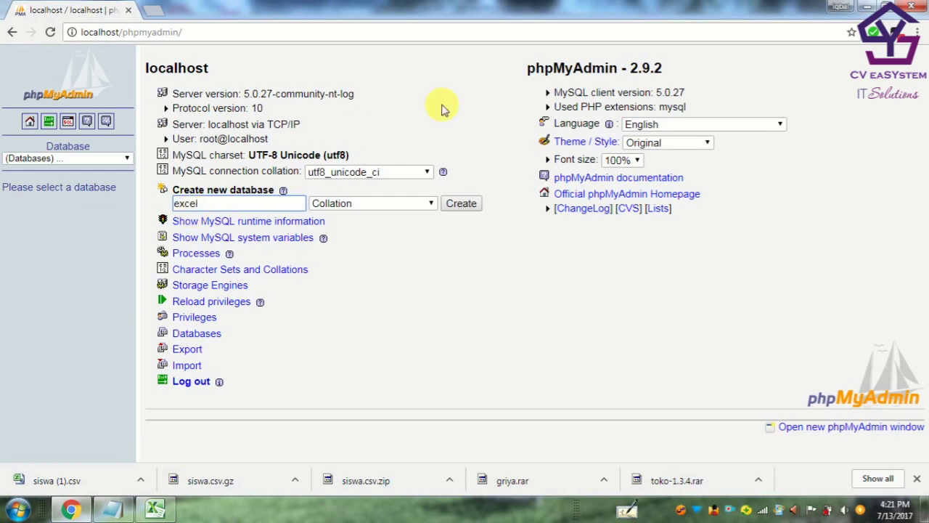
pyautogui.click(461, 203)
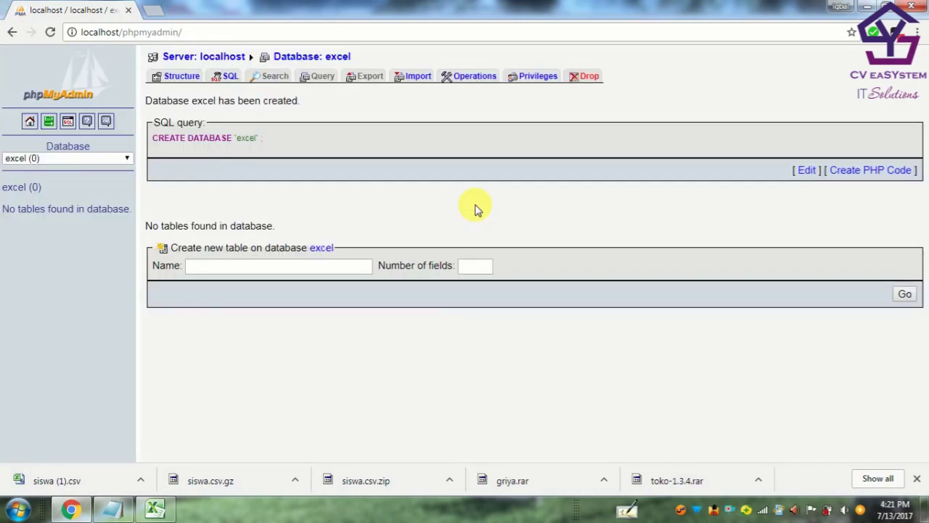
pyautogui.hotkey('alt', 'Tab')
pyautogui.press('Return')
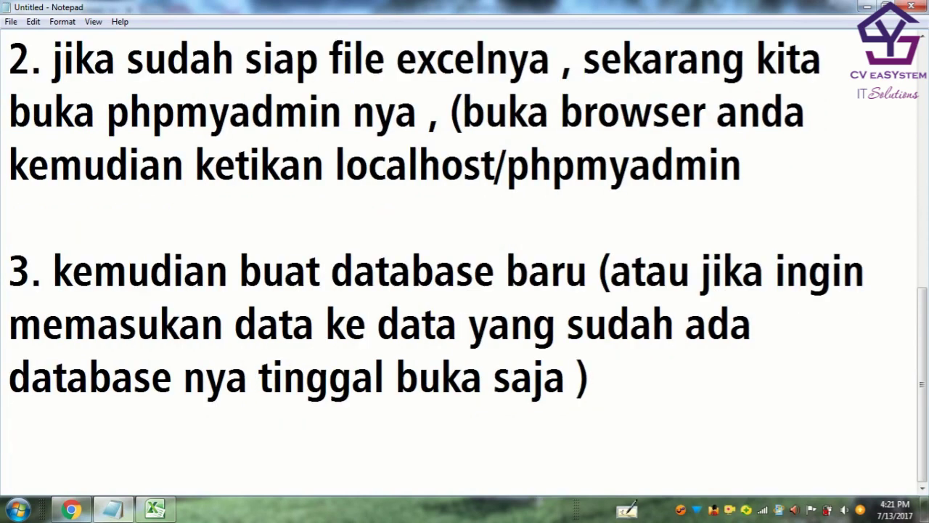
# Type step 4: once the database exists, create a table whose contents match the Excel data.
pyautogui.write('4.ju')
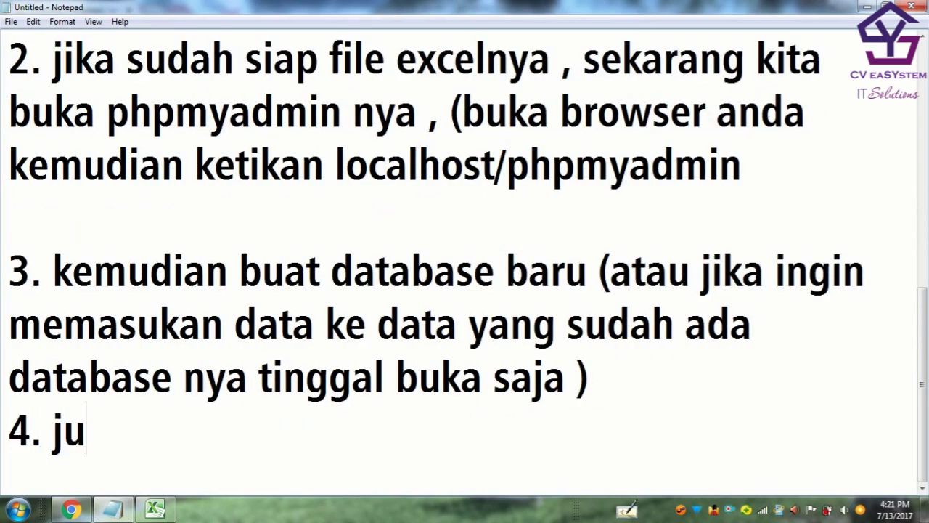
pyautogui.press('BackSpace')
pyautogui.write('ika data')
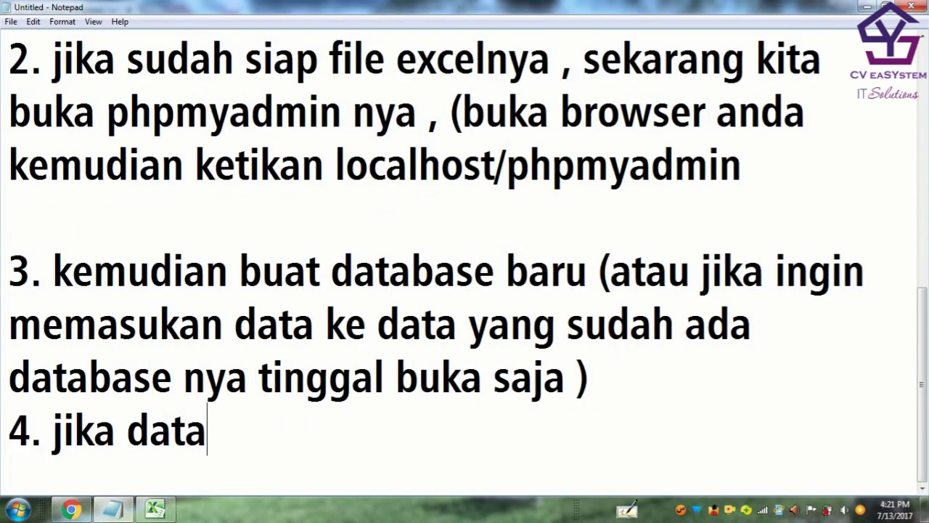
pyautogui.write('base')
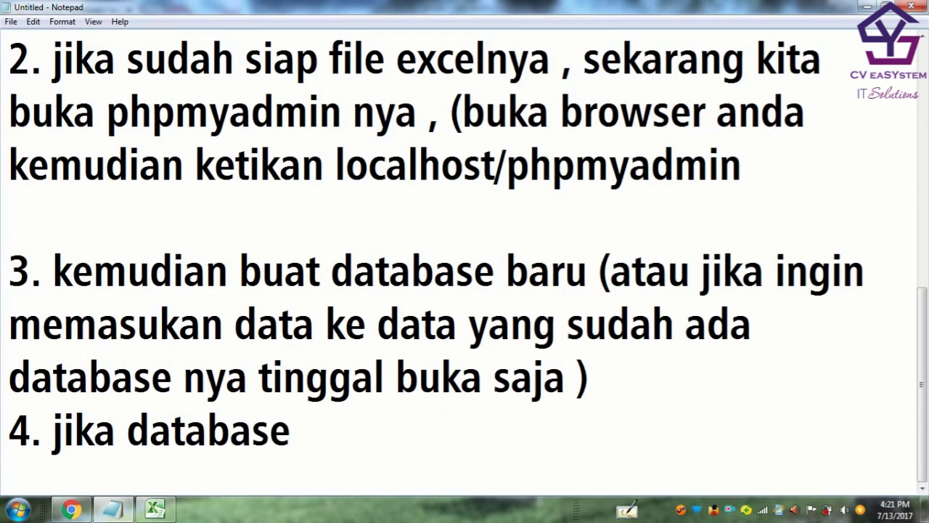
pyautogui.write(' sudah terbua')
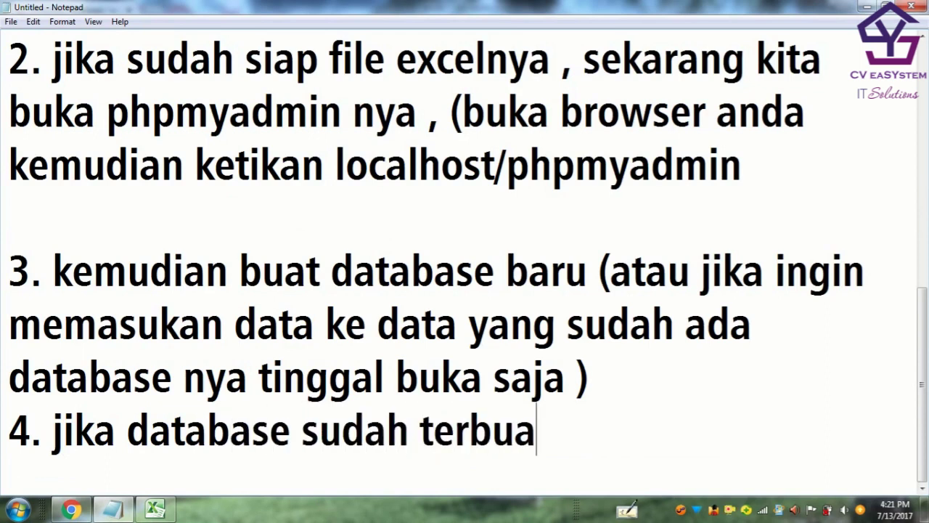
pyautogui.write('t kita bua')
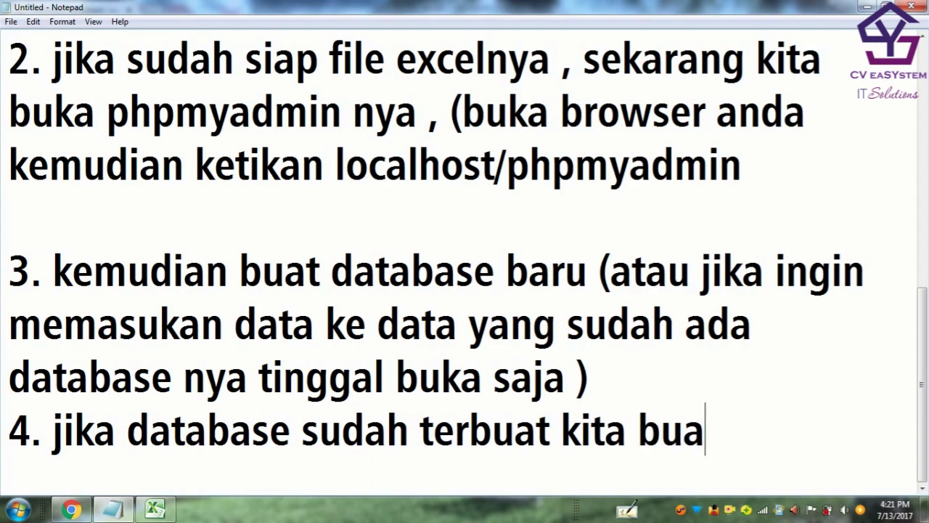
pyautogui.write('t tabl')
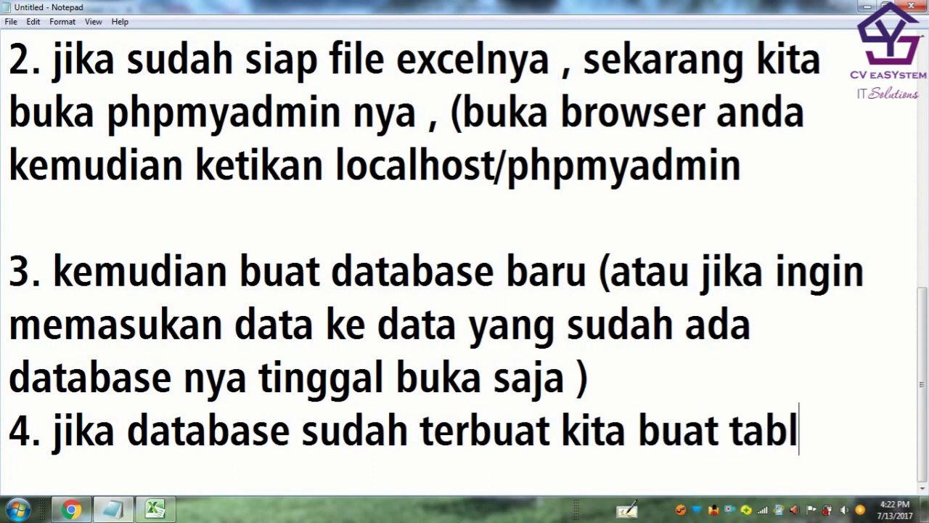
pyautogui.write('e (nam')
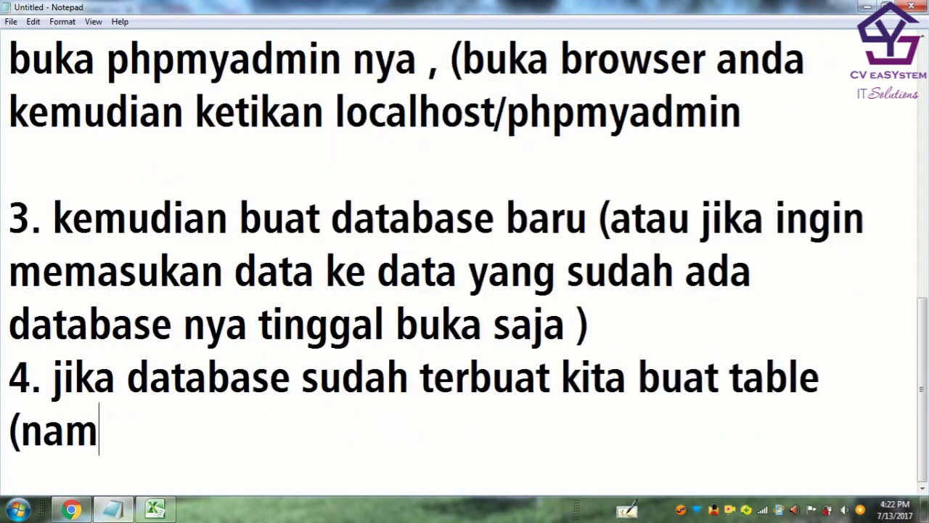
pyautogui.write('anya beba')
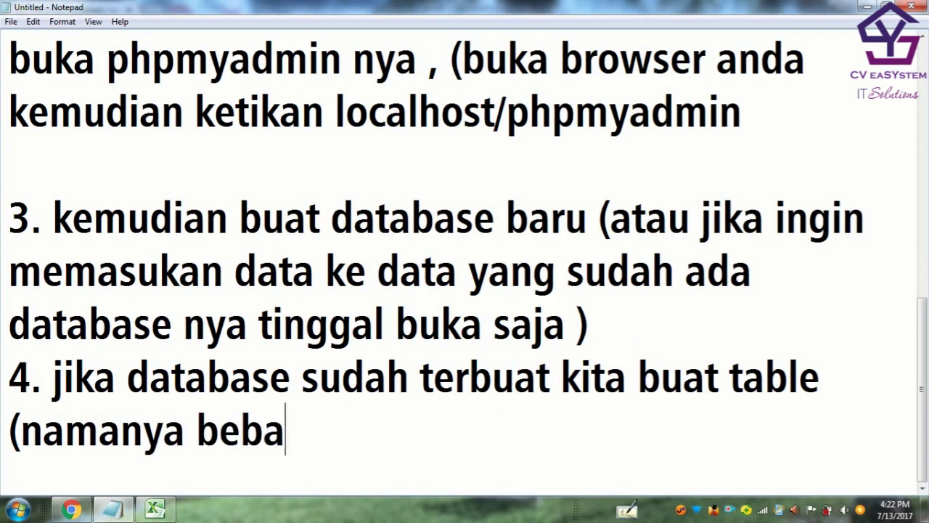
pyautogui.write('s asl')
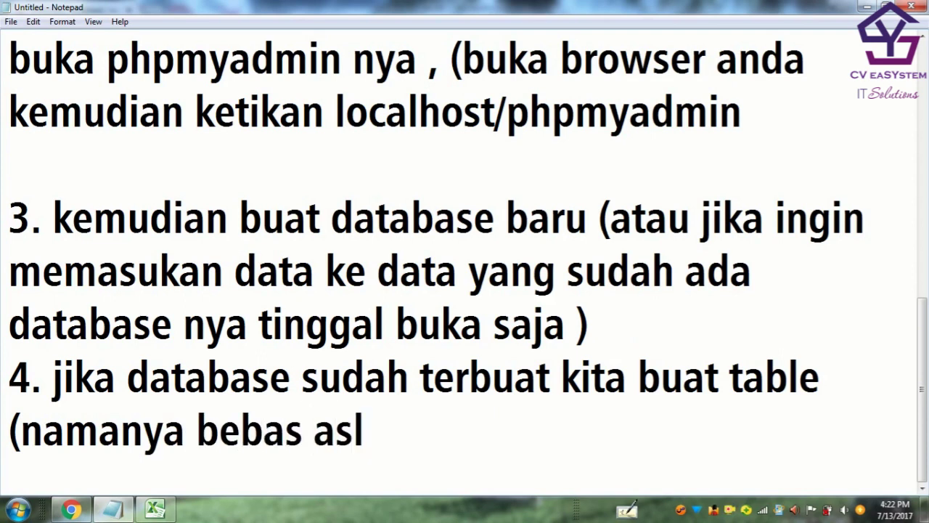
pyautogui.write('kan is')
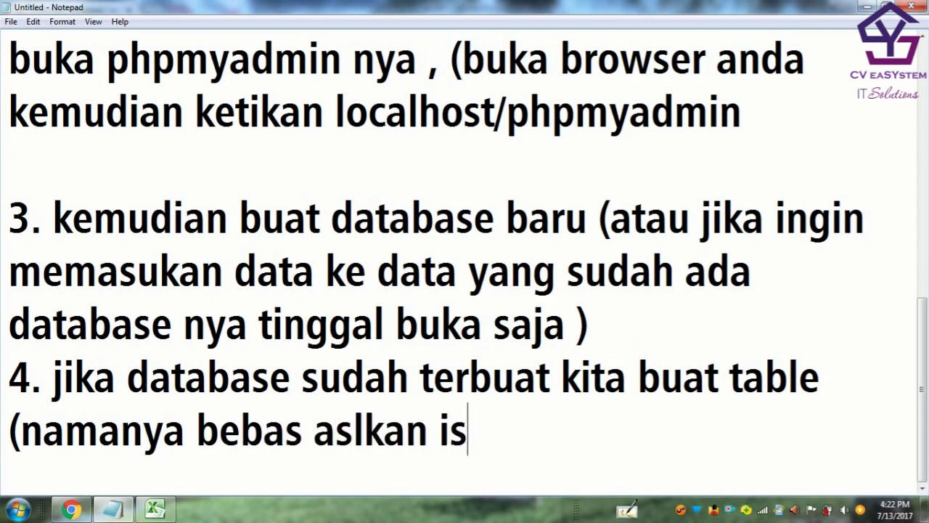
pyautogui.write('inya sama ')
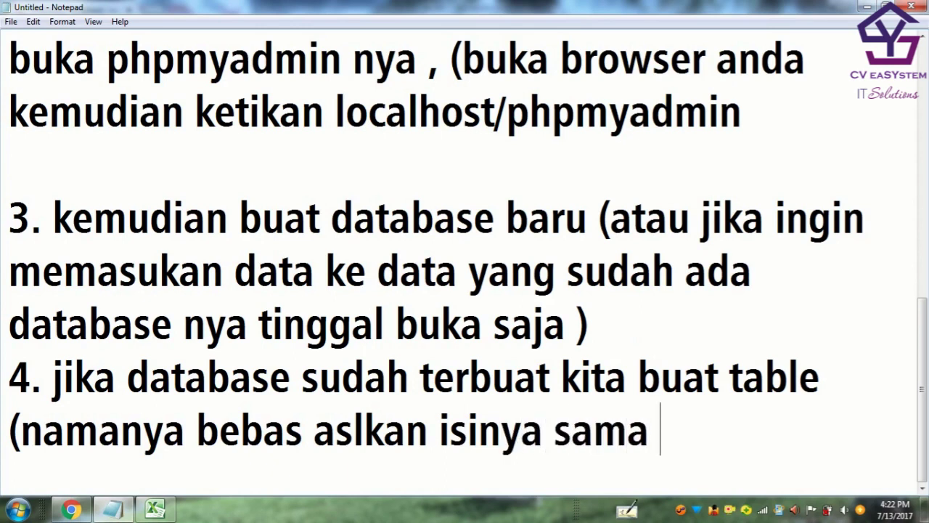
pyautogui.write('sesuai ')
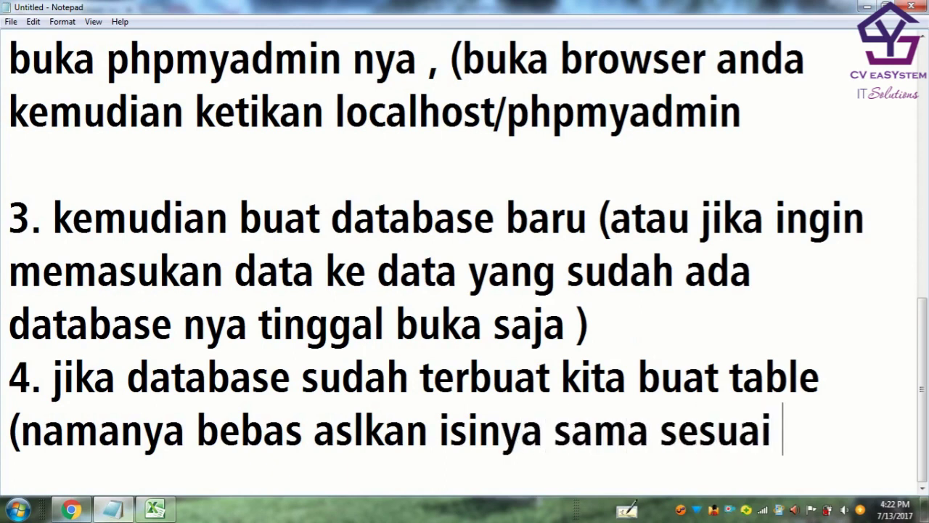
pyautogui.write('dengan ')
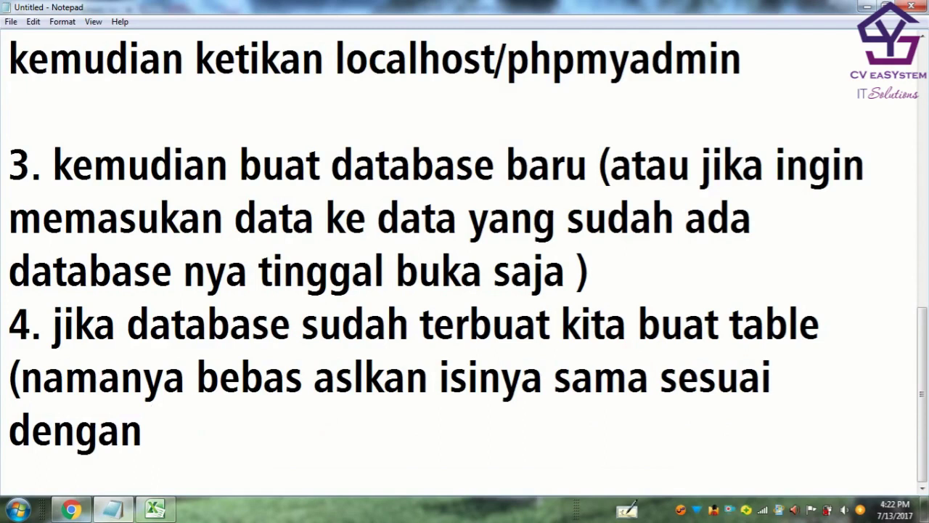
pyautogui.write('data di')
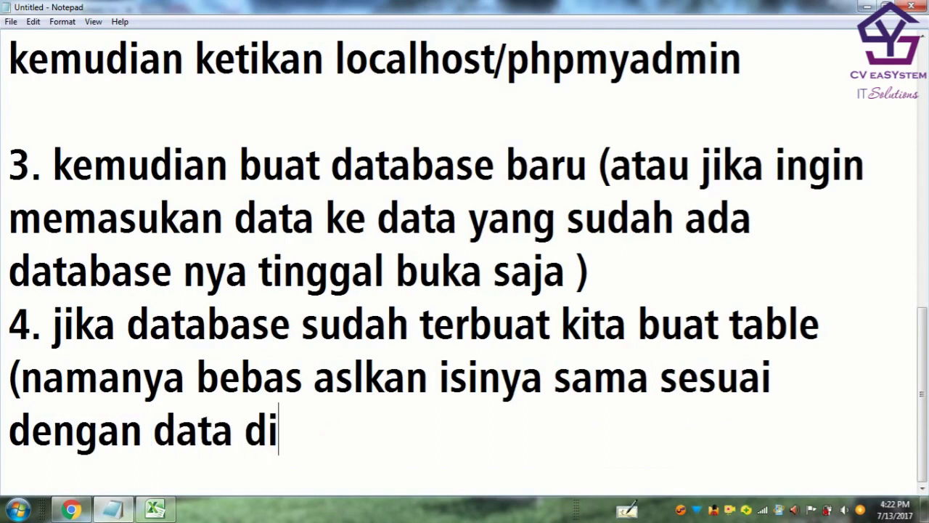
pyautogui.write(' excel')
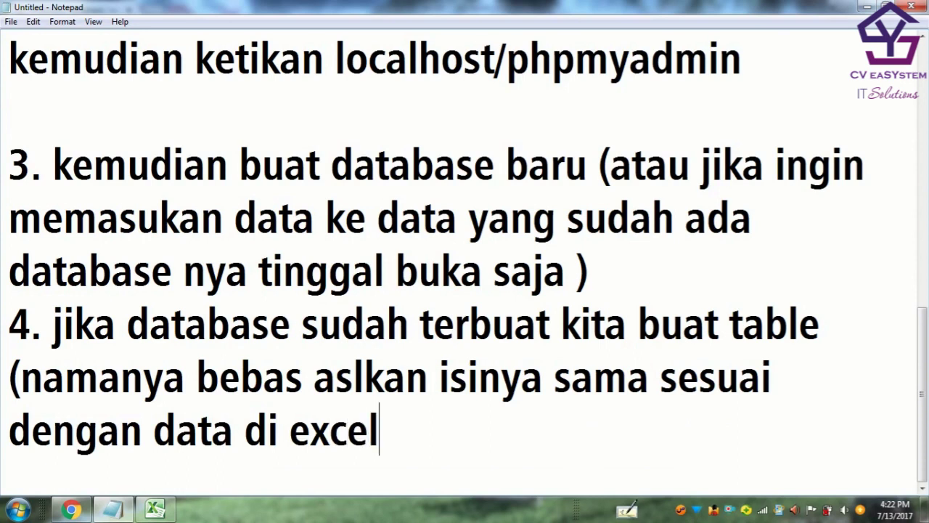
# Check the Excel header row and enter 'data' as the new table's name in phpMyAdmin.
pyautogui.hotkey('alt', 'Tab')
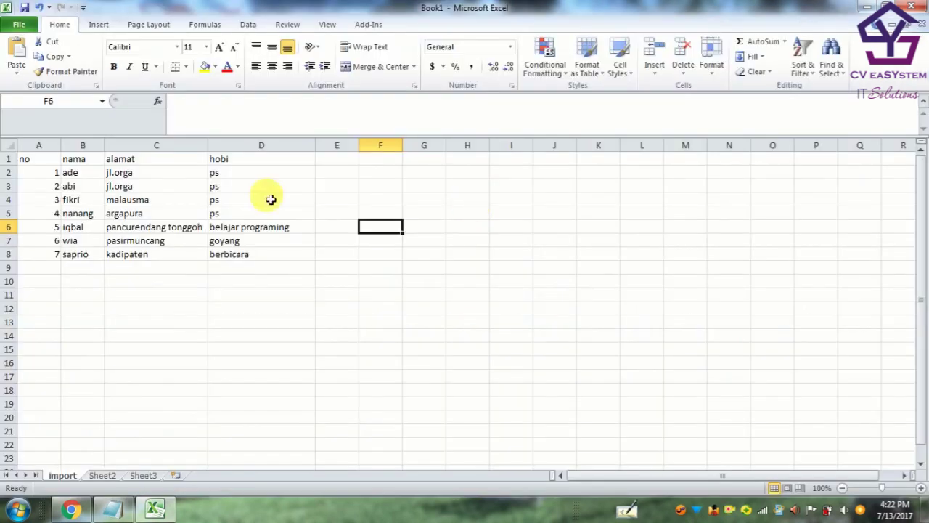
pyautogui.click(10, 159)
pyautogui.moveTo(24, 164)
pyautogui.mouseDown()
pyautogui.moveTo(259, 160)
pyautogui.moveTo(58, 161)
pyautogui.mouseUp()
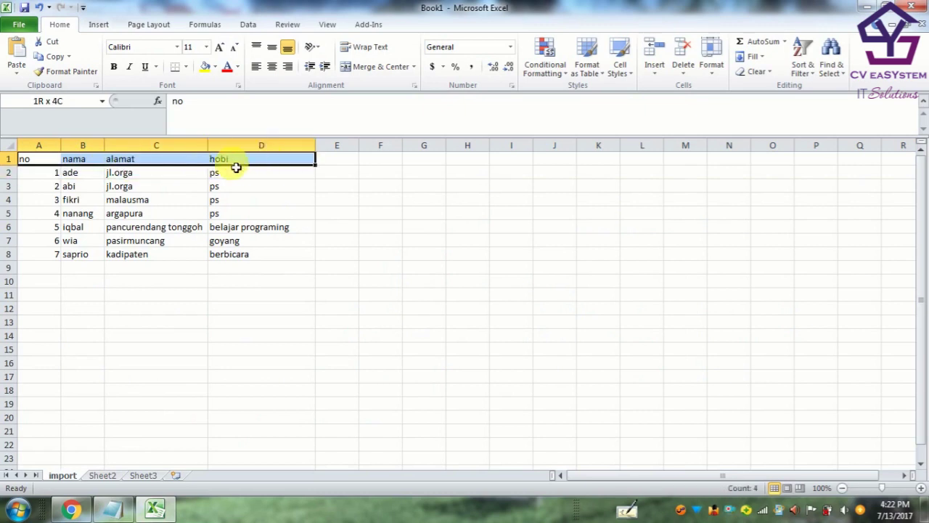
pyautogui.click(19, 161)
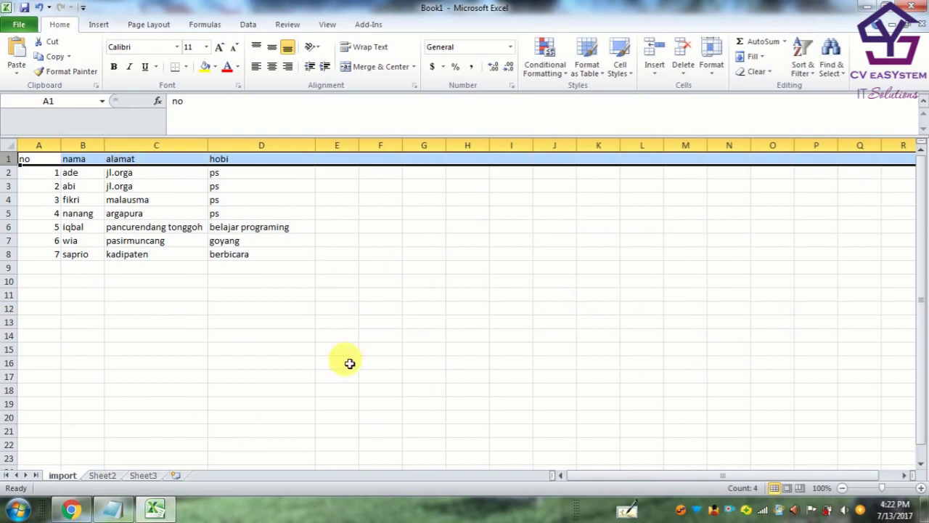
pyautogui.hotkey('alt', 'Tab')
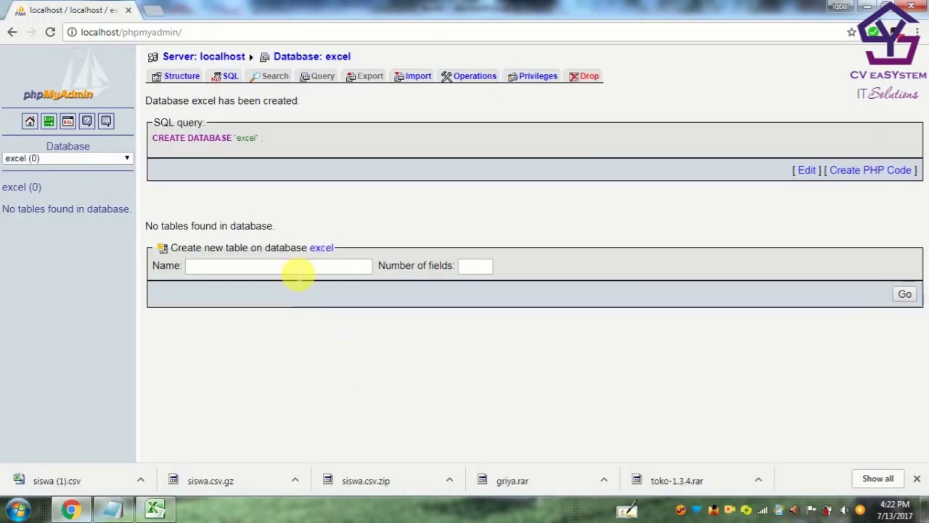
pyautogui.click(296, 267)
pyautogui.write('data')
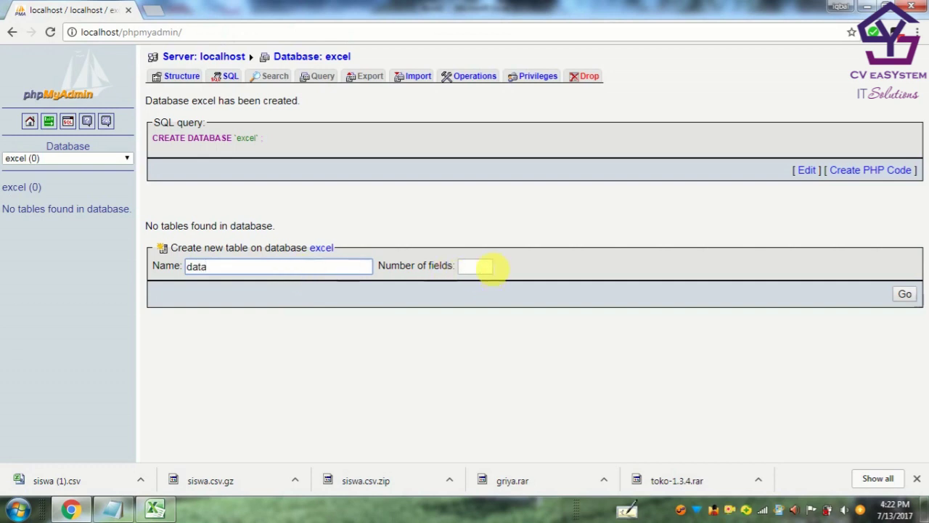
pyautogui.click(488, 266)
# Confirm the four headers (no, nama, alamat, hobi) and create table data with 4 fields.
pyautogui.hotkey('alt', 'Tab')
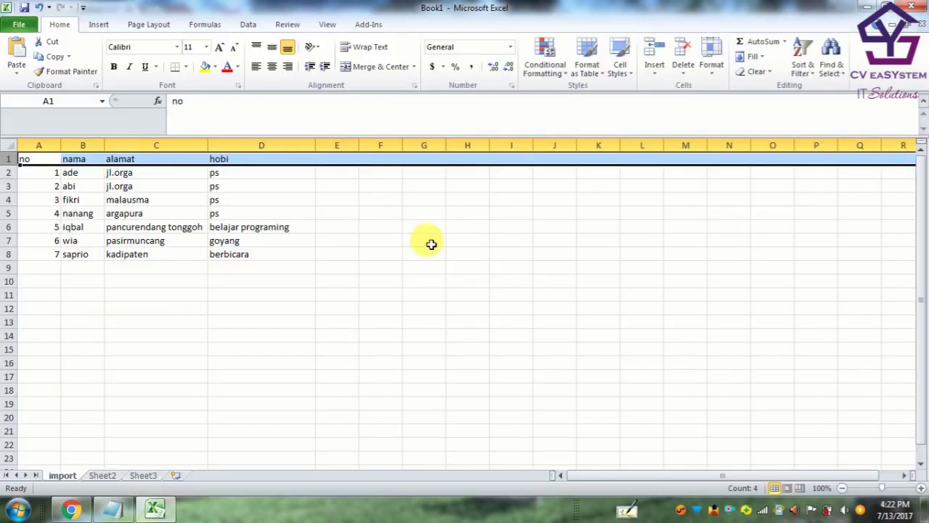
pyautogui.click(38, 158)
pyautogui.click(72, 164)
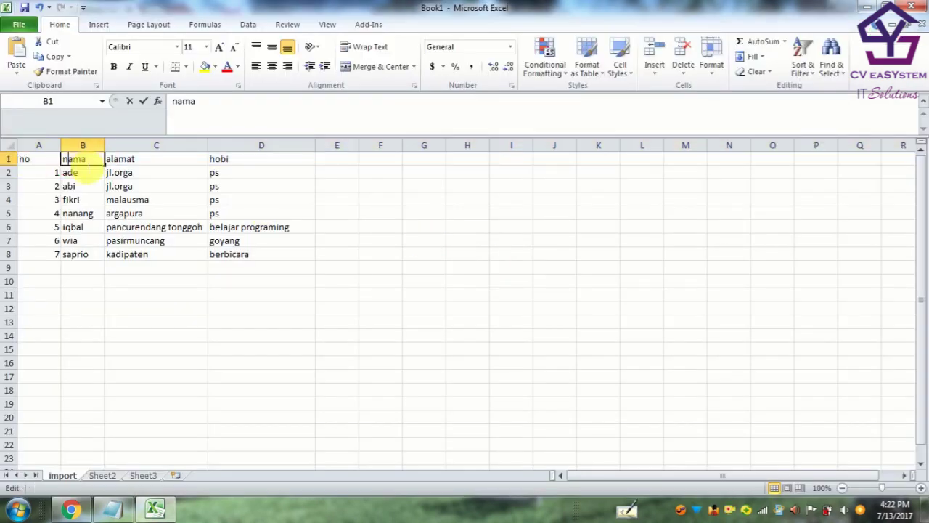
pyautogui.click(128, 161)
pyautogui.click(230, 164)
pyautogui.hotkey('alt', 'Tab')
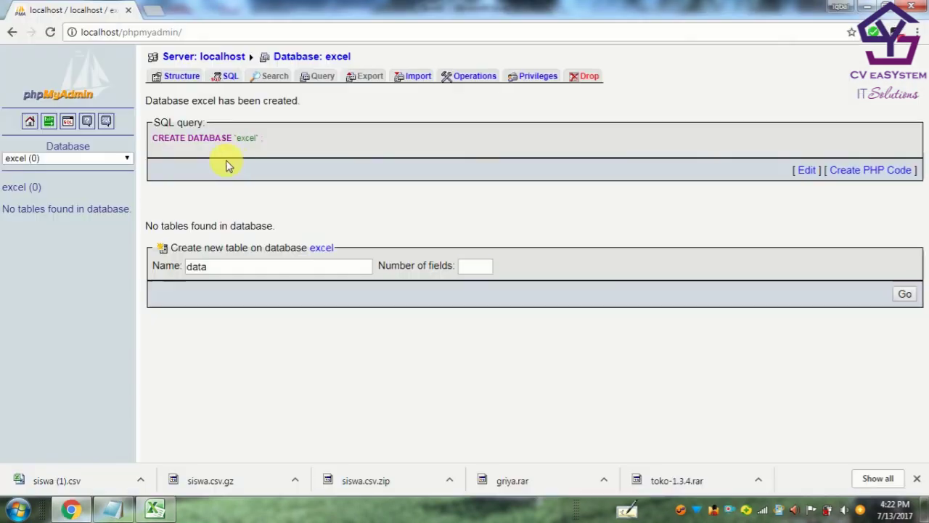
pyautogui.write('4')
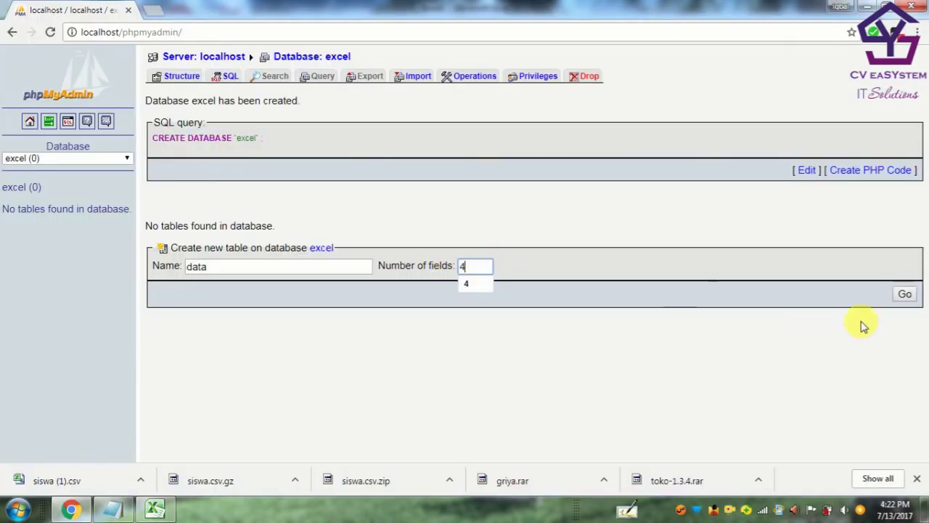
pyautogui.click(904, 294)
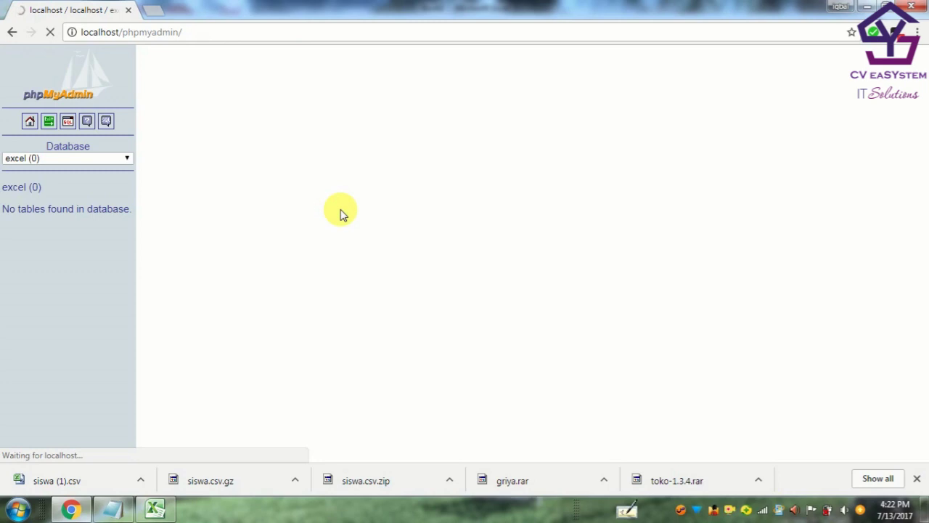
# Name the first two columns no and nama, matching the Excel headers.
pyautogui.hotkey('alt', 'Tab')
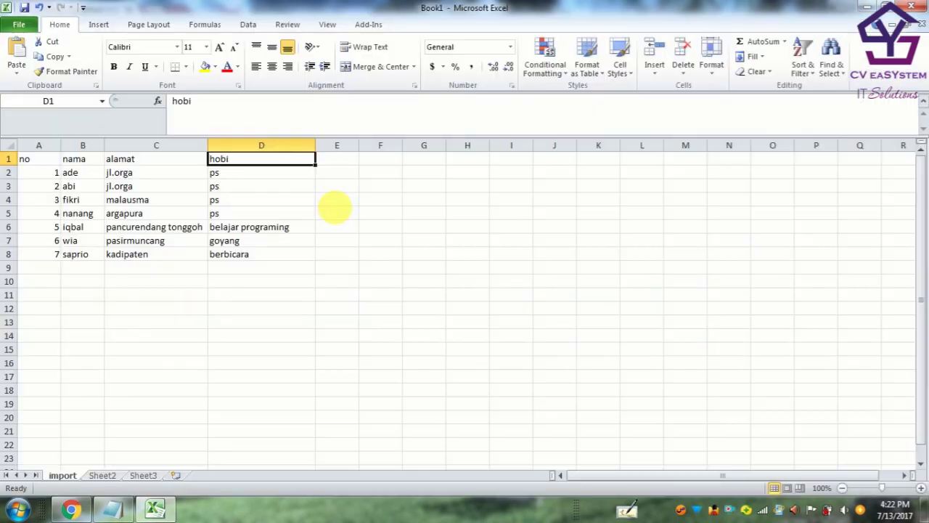
pyautogui.click(45, 168)
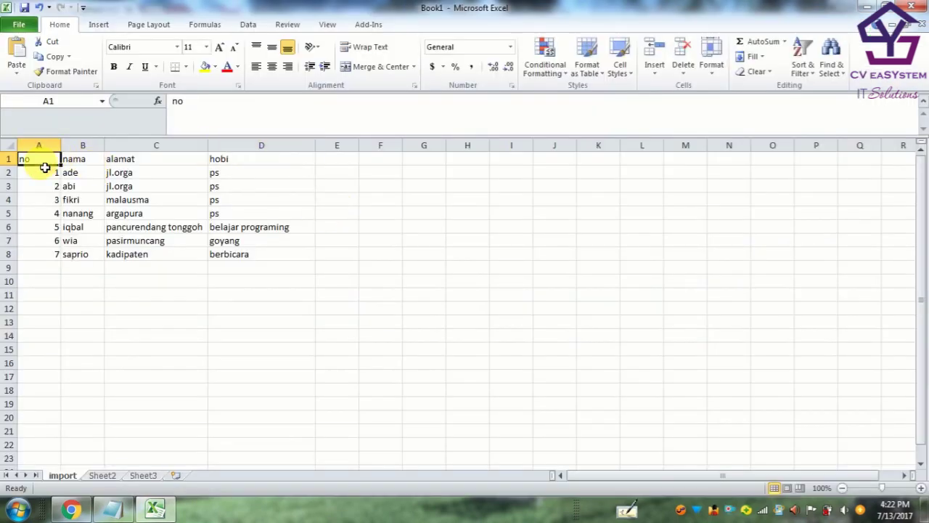
pyautogui.hotkey('alt', 'Tab')
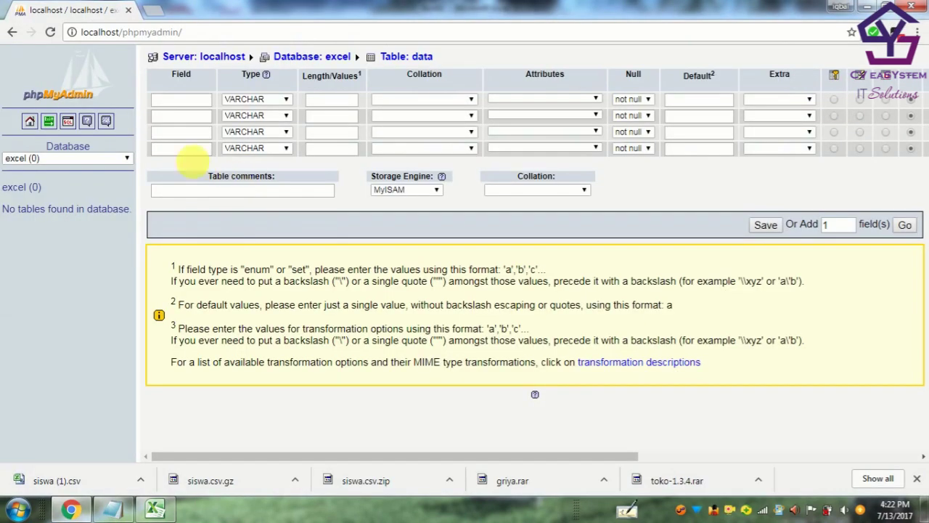
pyautogui.write('no')
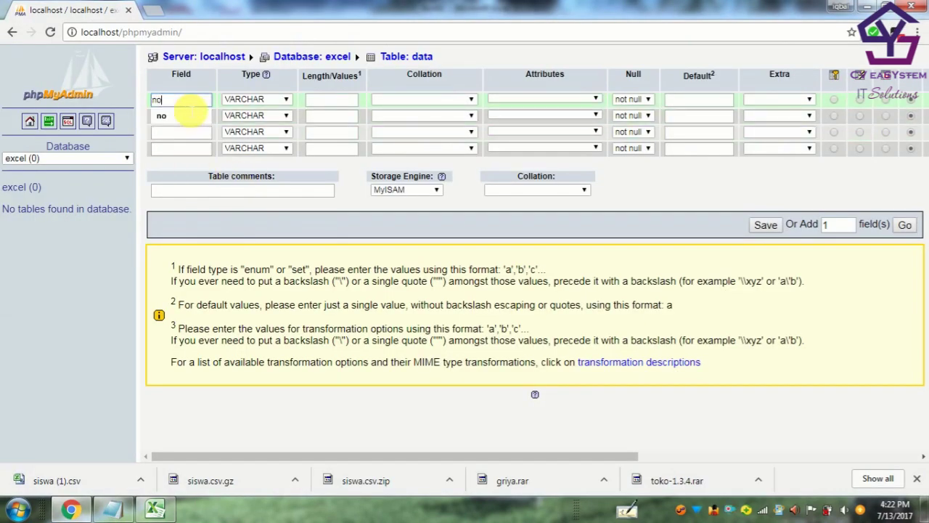
pyautogui.click(185, 118)
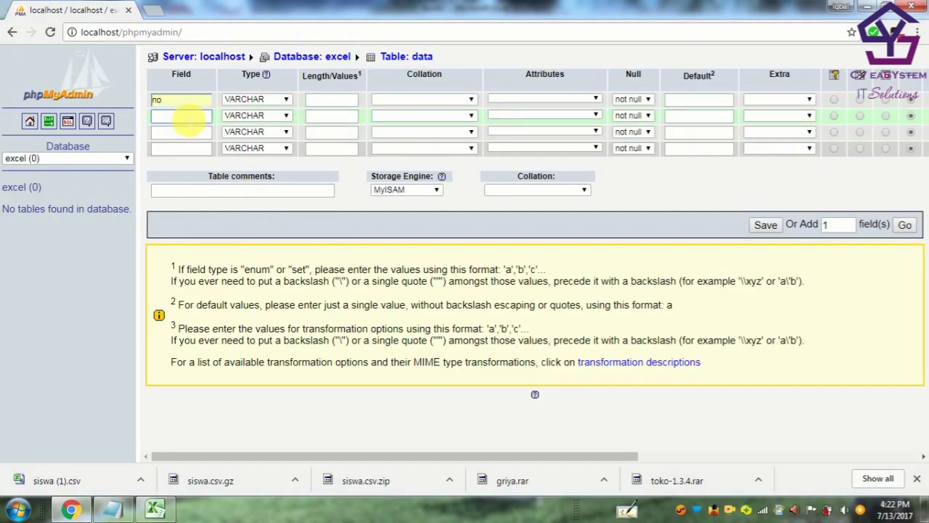
pyautogui.hotkey('alt', 'Tab')
pyautogui.click(97, 160)
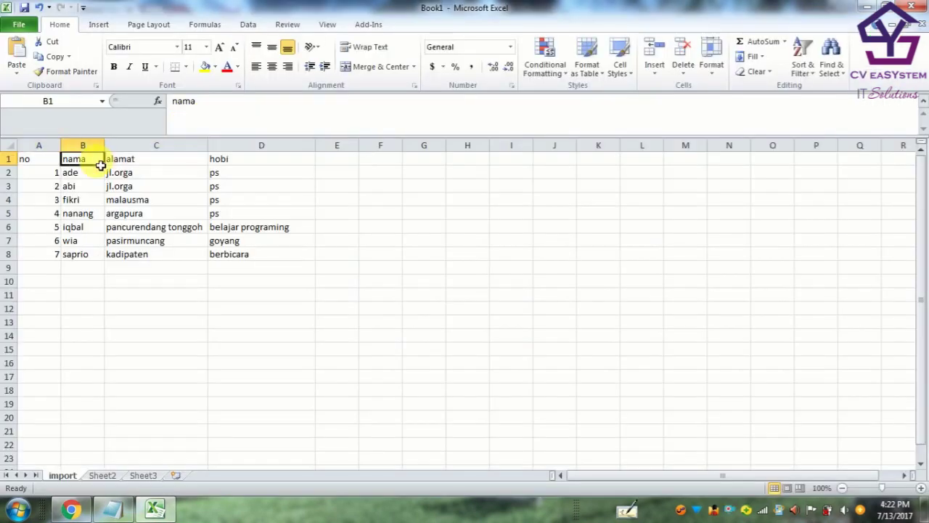
pyautogui.hotkey('alt', 'Tab')
pyautogui.write('na')
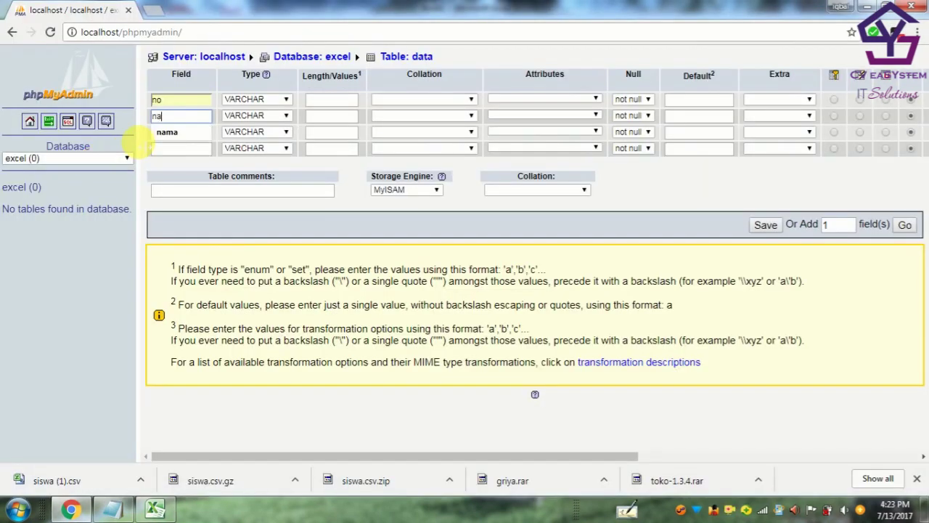
pyautogui.click(173, 133)
# Name the third and fourth columns alamat and hobi, matching the Excel headers.
pyautogui.click(174, 134)
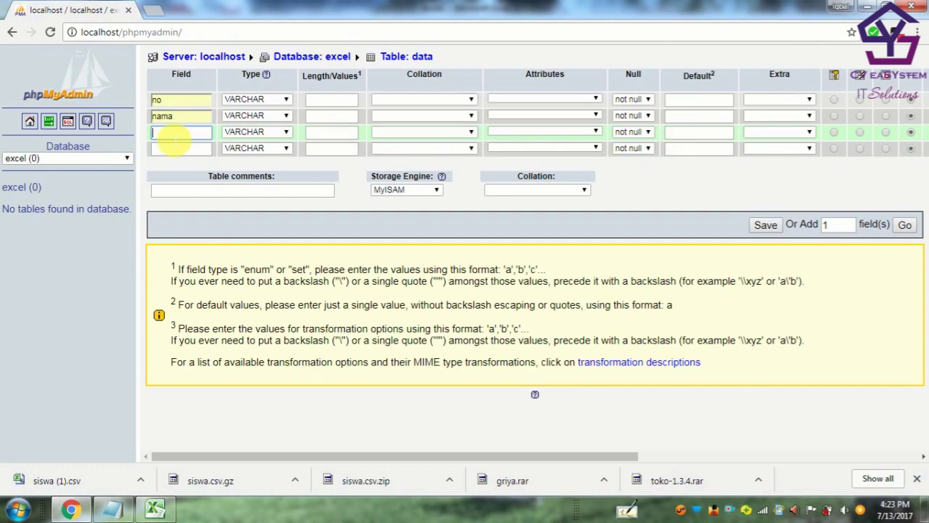
pyautogui.hotkey('alt', 'Tab')
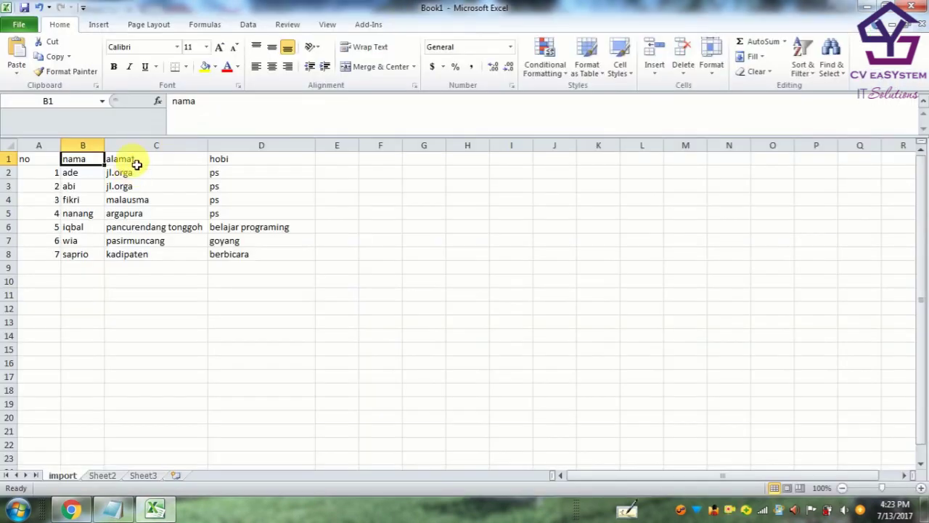
pyautogui.click(136, 164)
pyautogui.hotkey('alt', 'Tab')
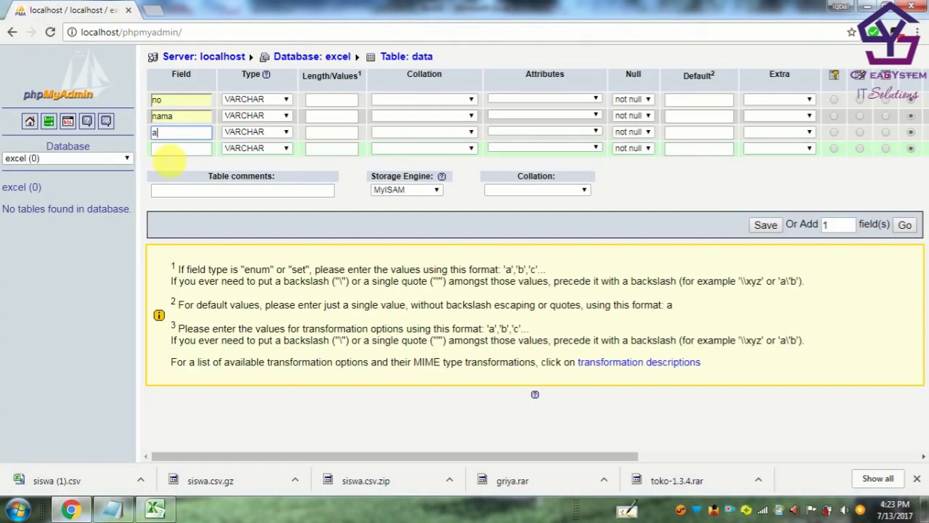
pyautogui.write('lamat')
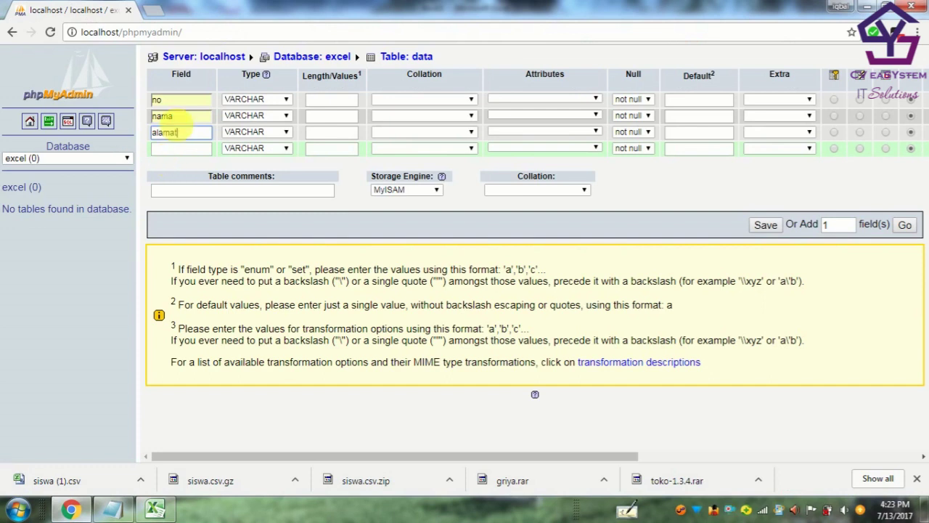
pyautogui.click(175, 150)
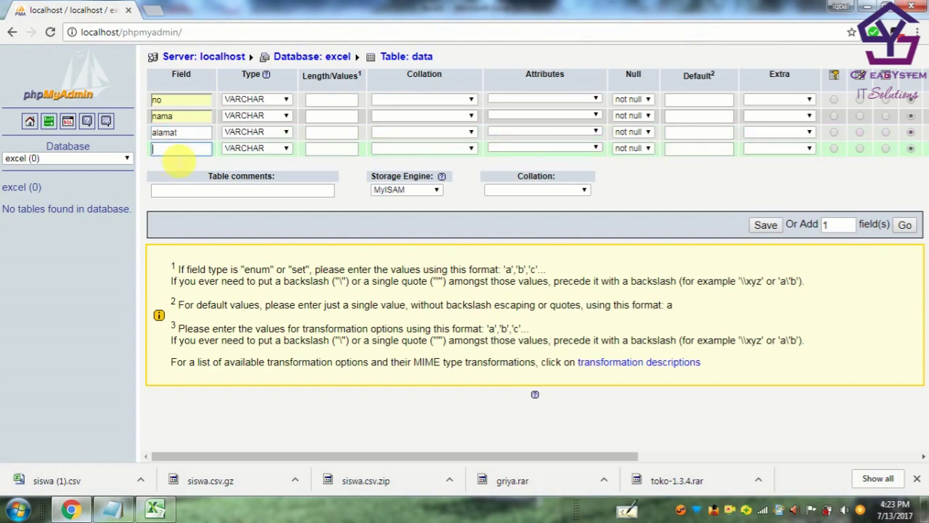
pyautogui.hotkey('alt', 'Tab')
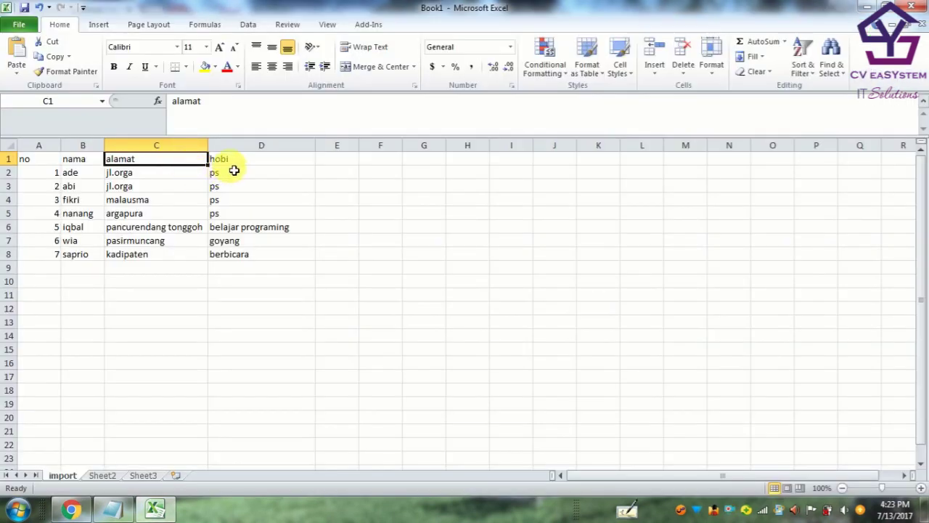
pyautogui.click(233, 170)
pyautogui.click(305, 160)
pyautogui.hotkey('alt', 'Tab')
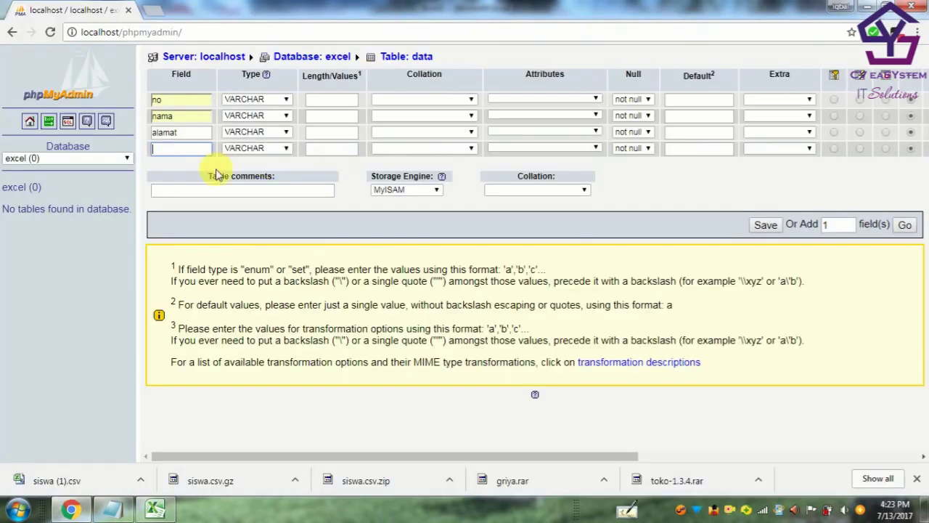
pyautogui.click(191, 155)
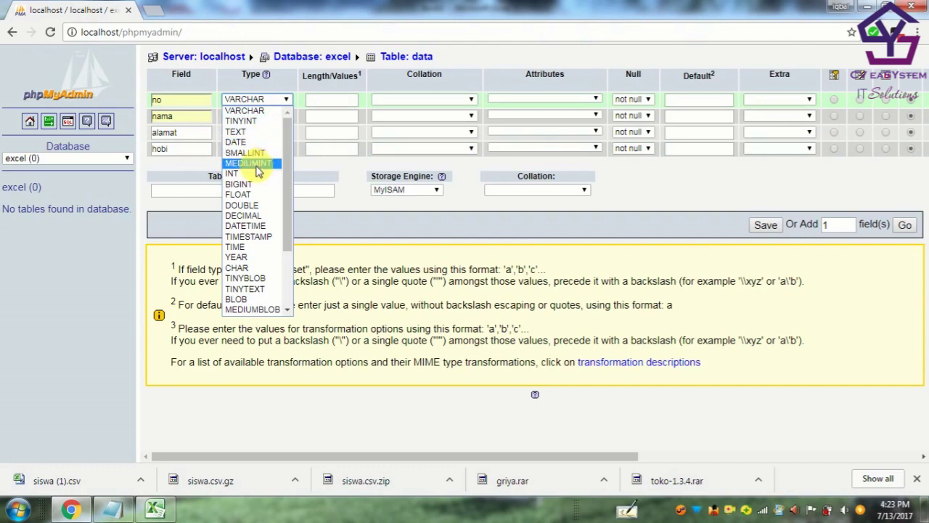
# Make no an INT primary key and give nama, alamat and hobi VARCHAR length 100.
pyautogui.click(257, 175)
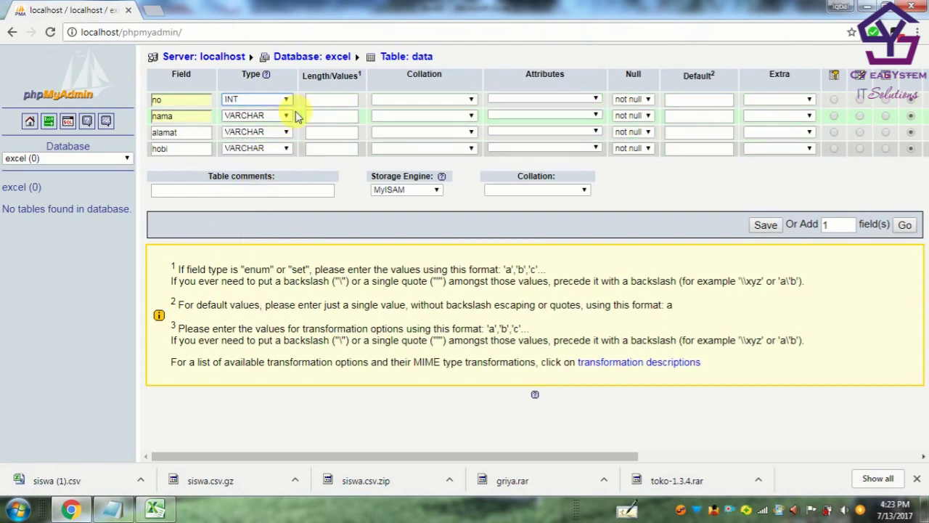
pyautogui.click(331, 101)
pyautogui.click(328, 116)
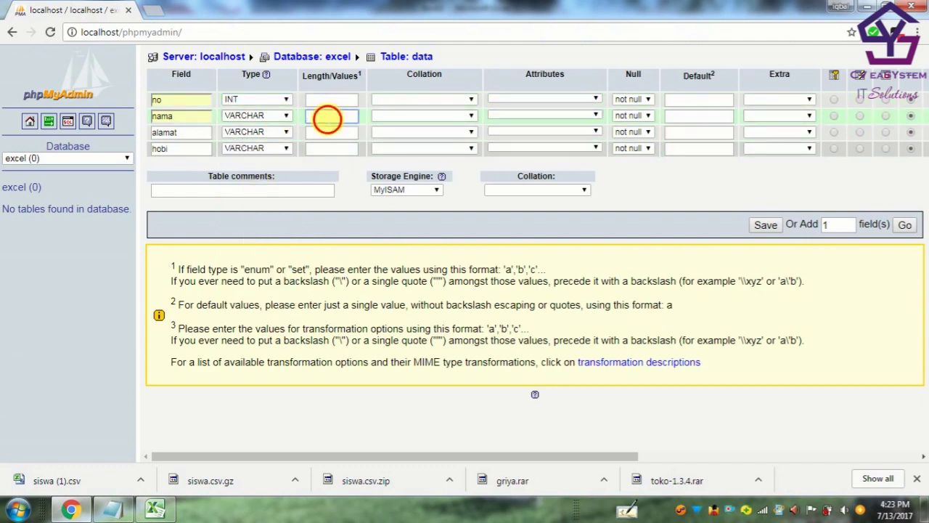
pyautogui.write('100')
pyautogui.click(327, 149)
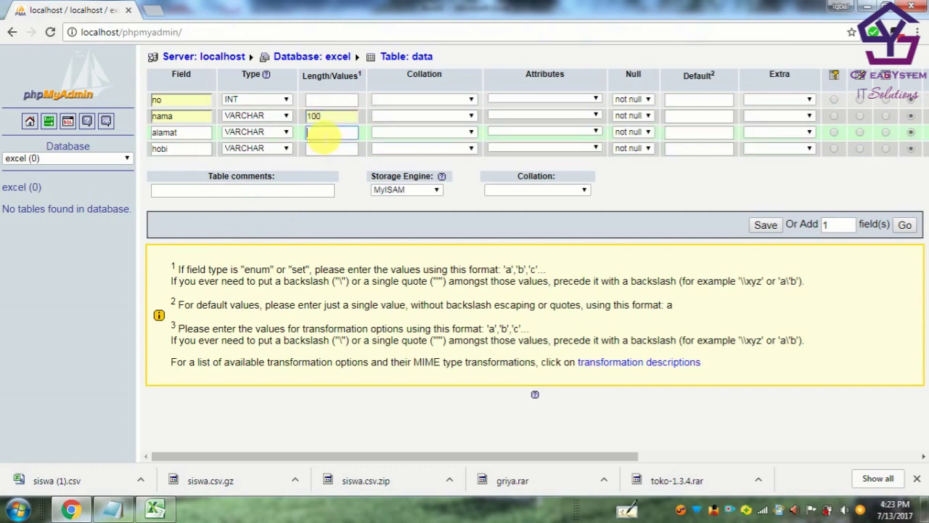
pyautogui.click(324, 137)
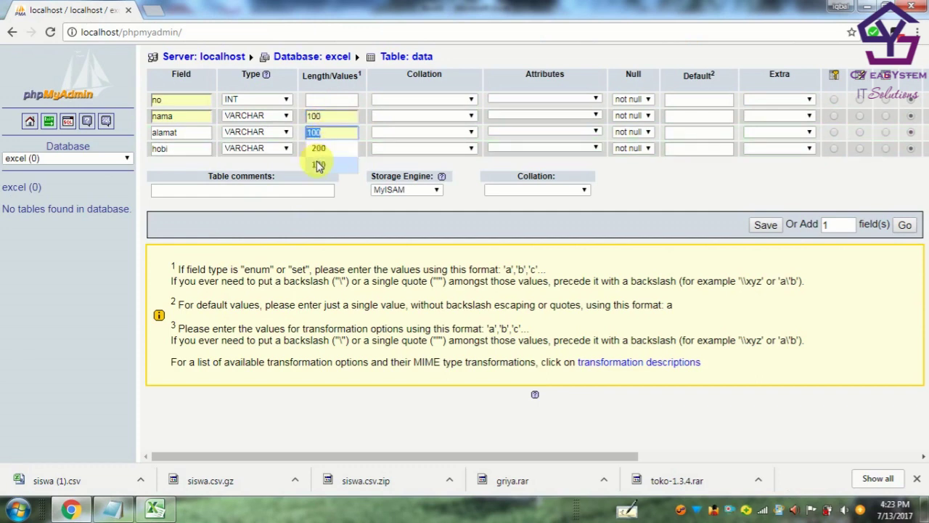
pyautogui.click(318, 164)
pyautogui.click(327, 150)
pyautogui.click(326, 149)
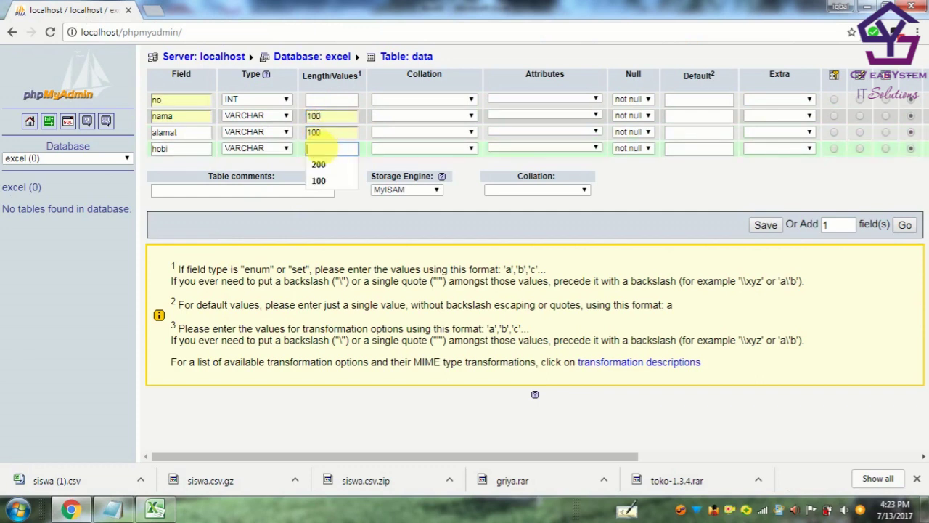
pyautogui.click(317, 178)
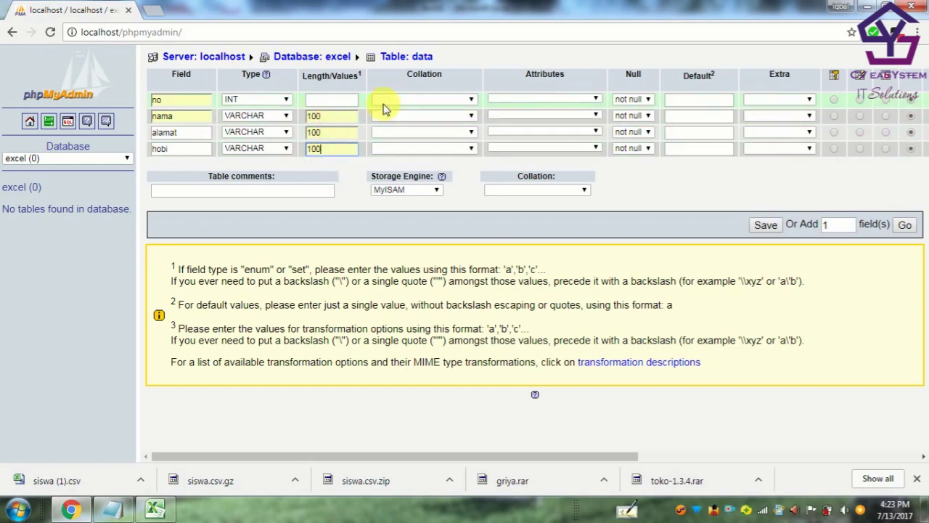
pyautogui.click(834, 101)
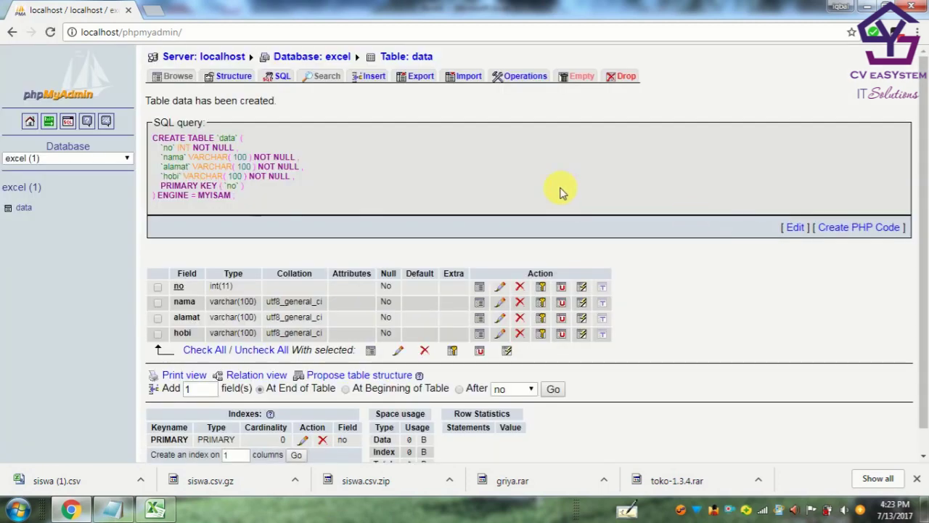
# Return to the Notepad notes and add blank lines after step 4.
pyautogui.hotkey('alt', 'Tab')
pyautogui.press('Return')
pyautogui.press('Return')
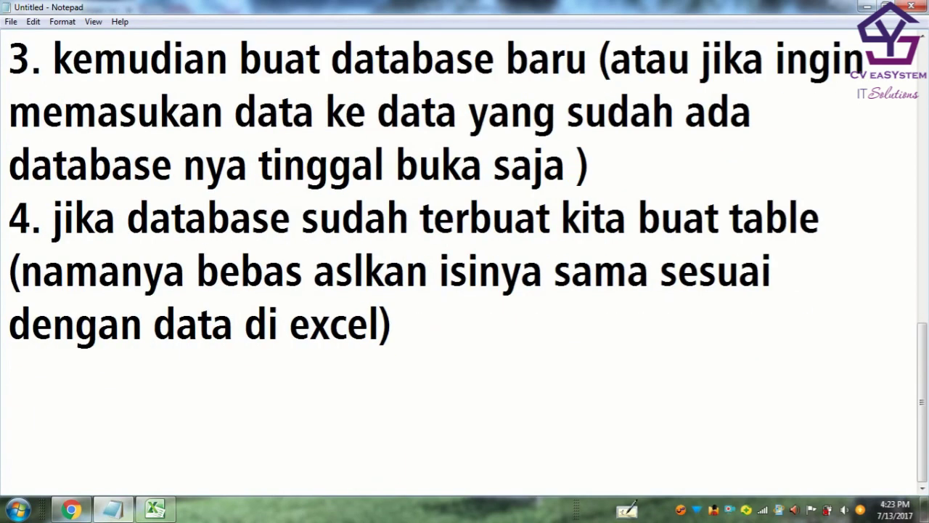
# Type step 5 about importing the Excel file into the database, adding 'maksud saya (import)'.
pyautogui.write('5. oke ')
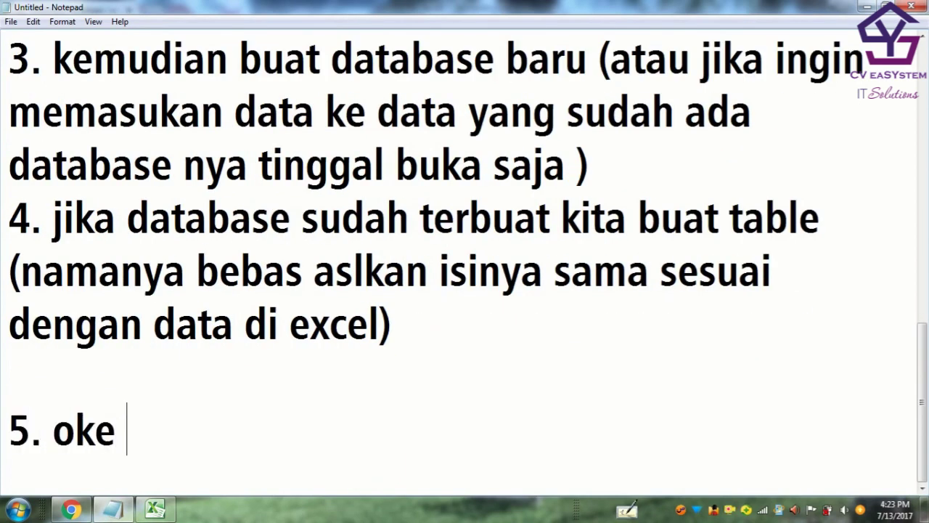
pyautogui.write(', selanjut')
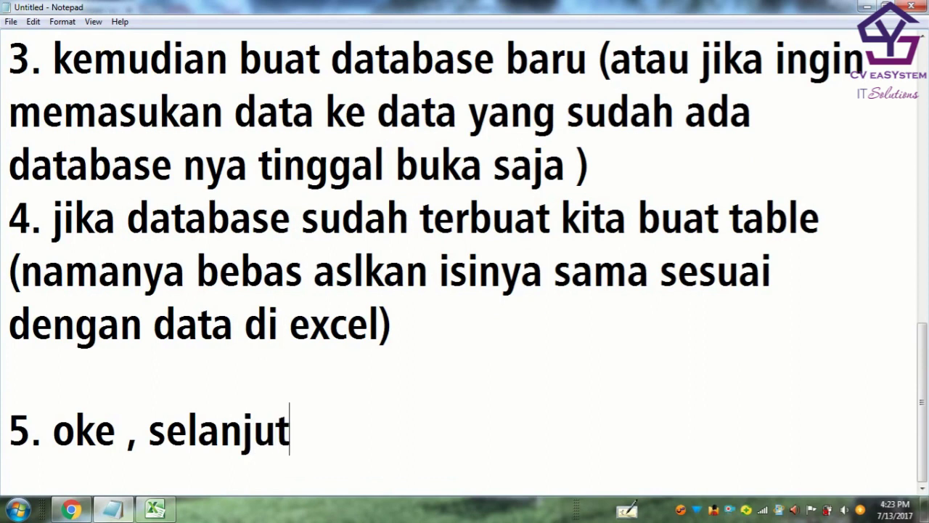
pyautogui.write('nya ')
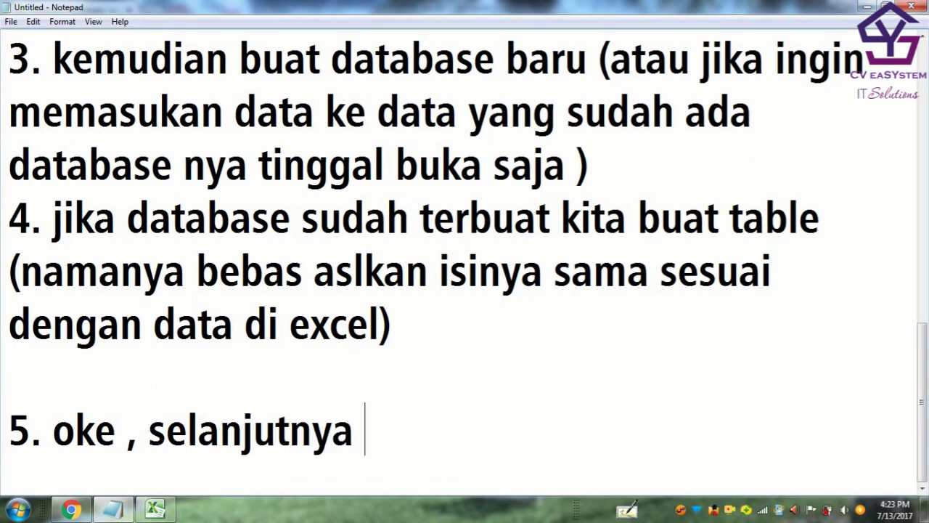
pyautogui.write('kita ')
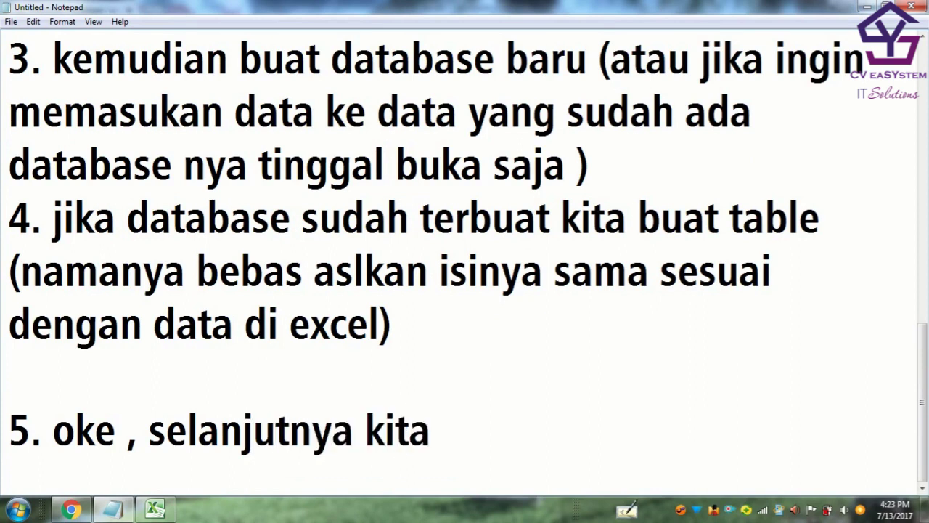
pyautogui.write('tinggal ')
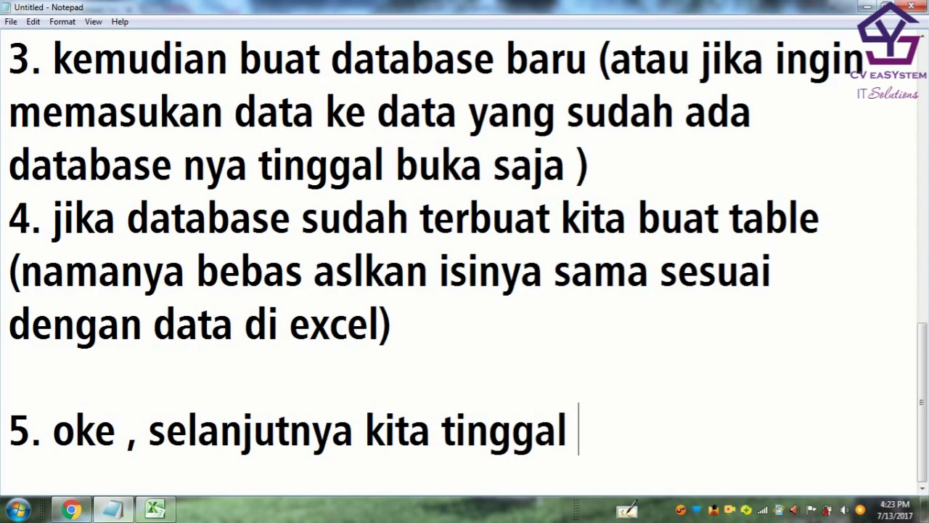
pyautogui.write('meng ex')
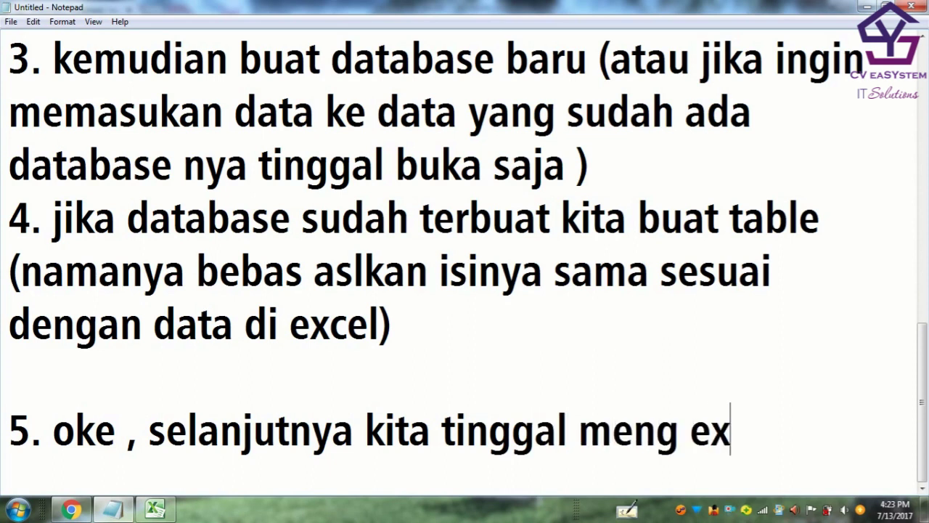
pyautogui.write('port s')
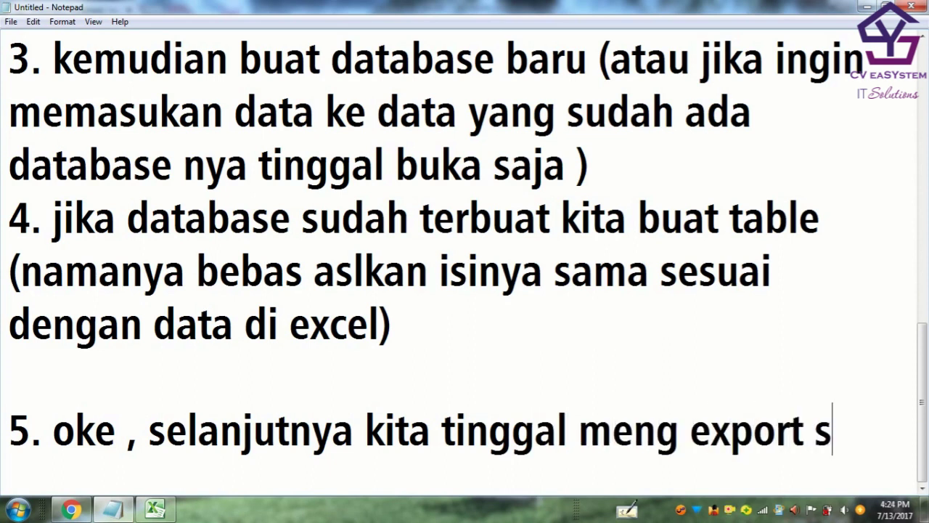
pyautogui.write('aja e')
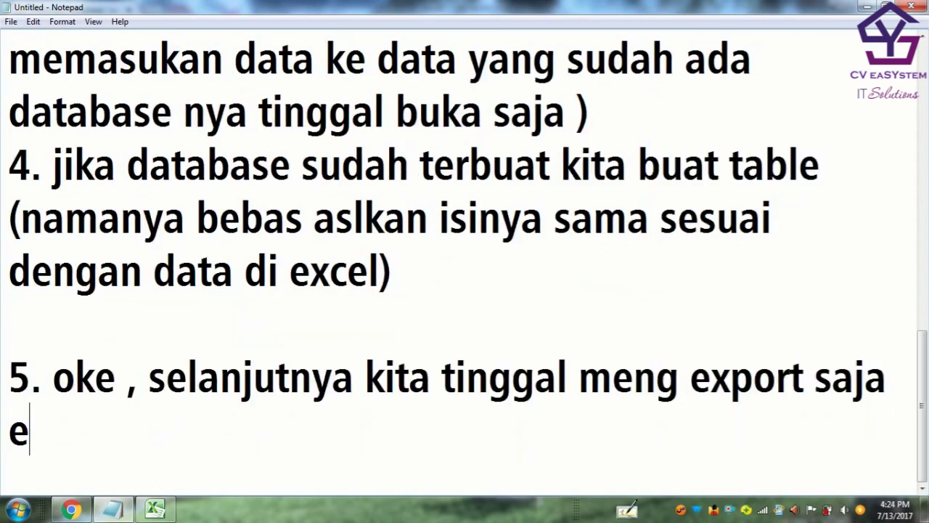
pyautogui.write('xcel ke da')
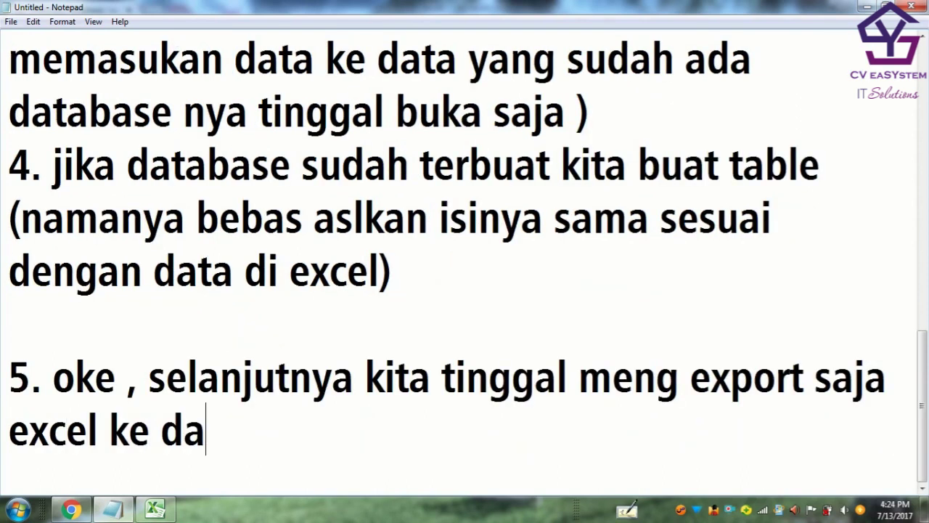
pyautogui.write('tabase t')
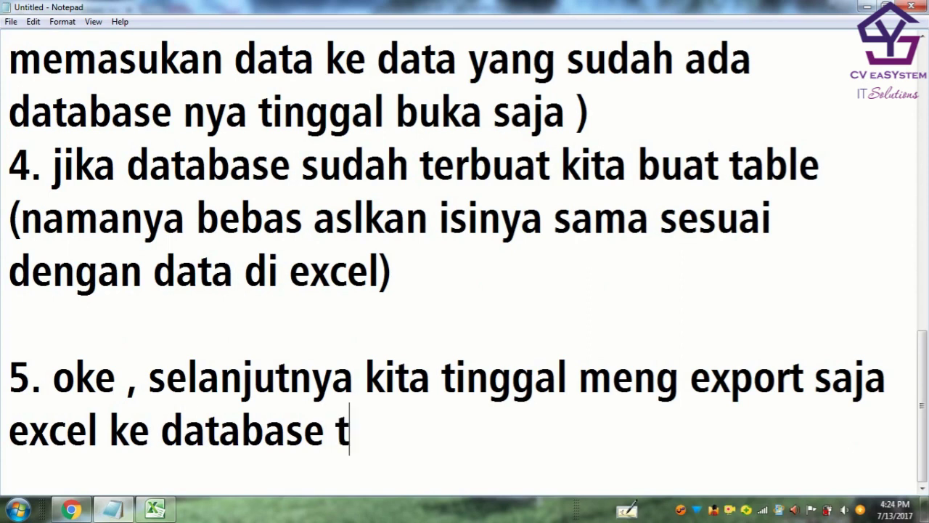
pyautogui.write('adi . c')
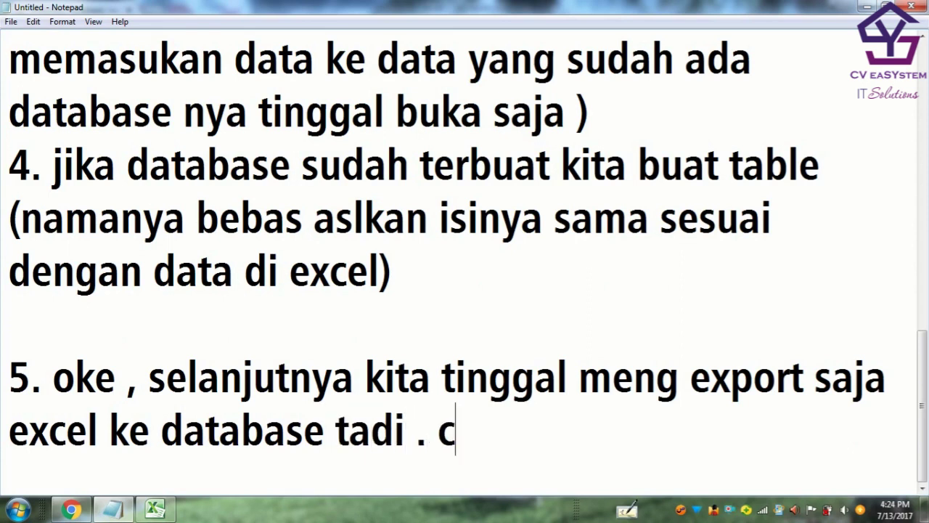
pyautogui.write('aranya di')
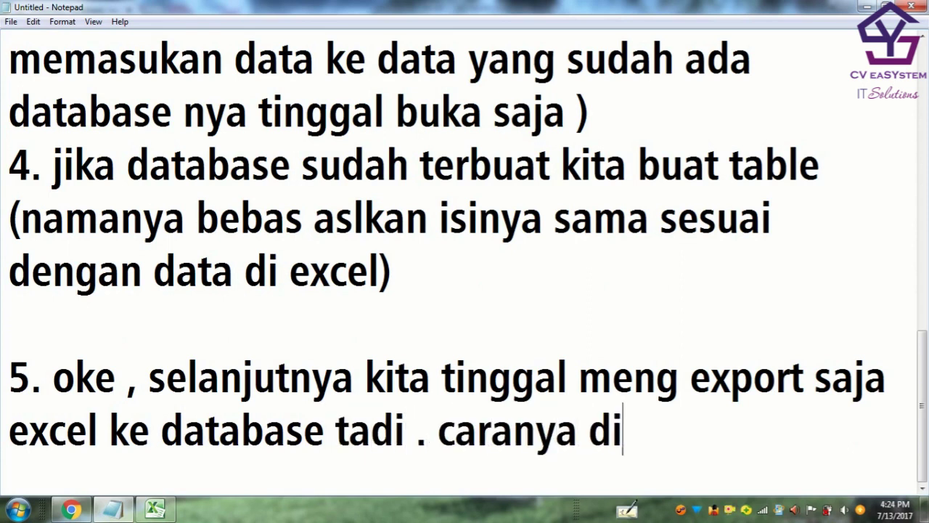
pyautogui.write(' tab')
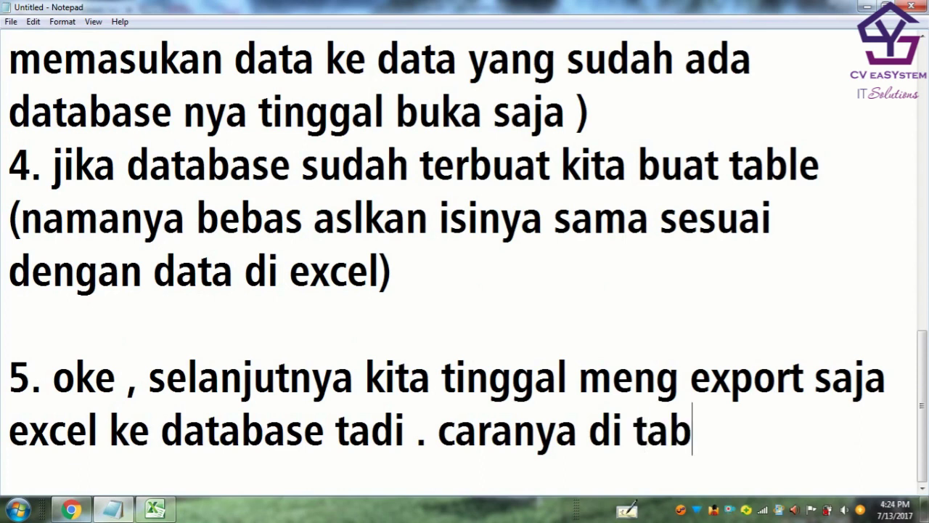
pyautogui.write(' menu ada')
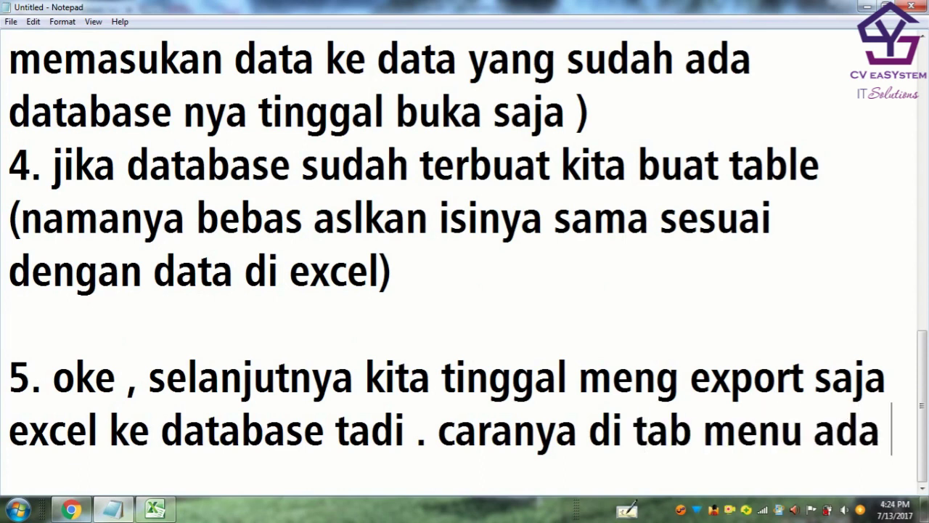
pyautogui.write(' export')
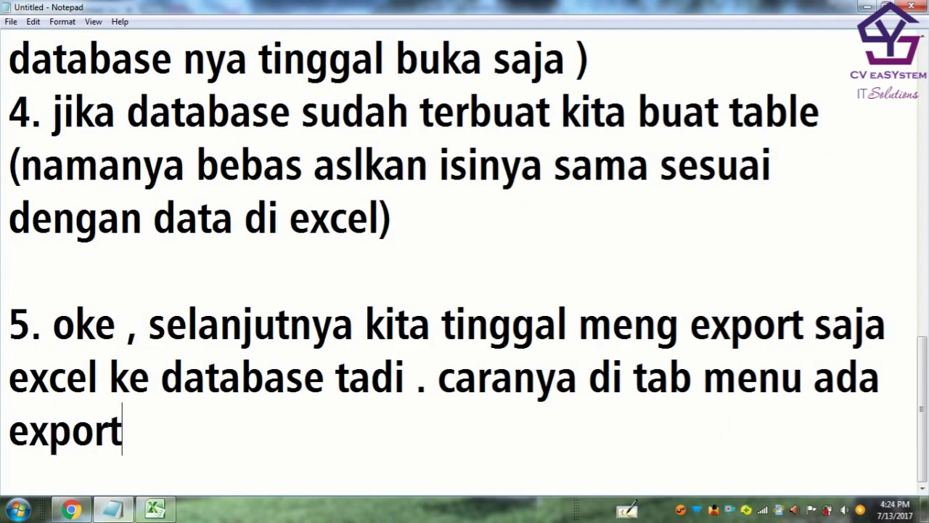
pyautogui.write(' (kli')
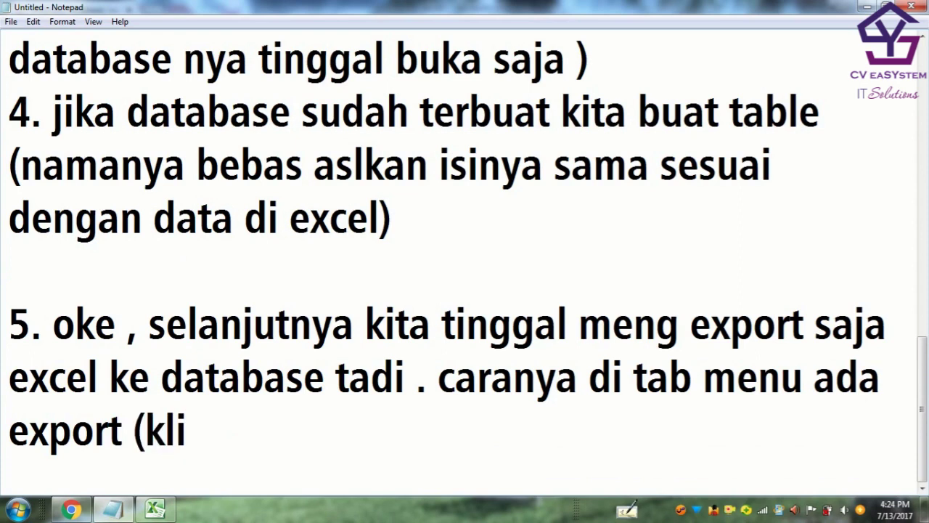
pyautogui.write('k')
pyautogui.hotkey('alt', 'Tab')
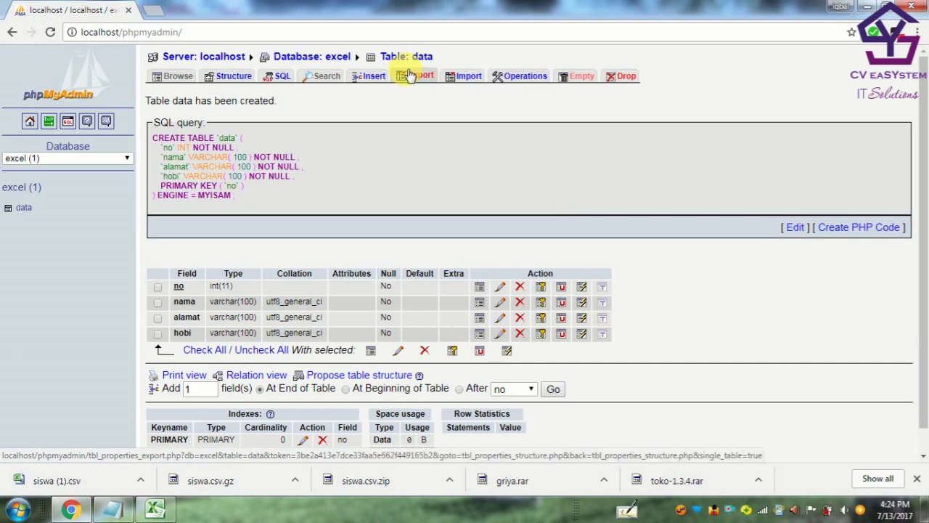
pyautogui.hotkey('alt', 'Tab')
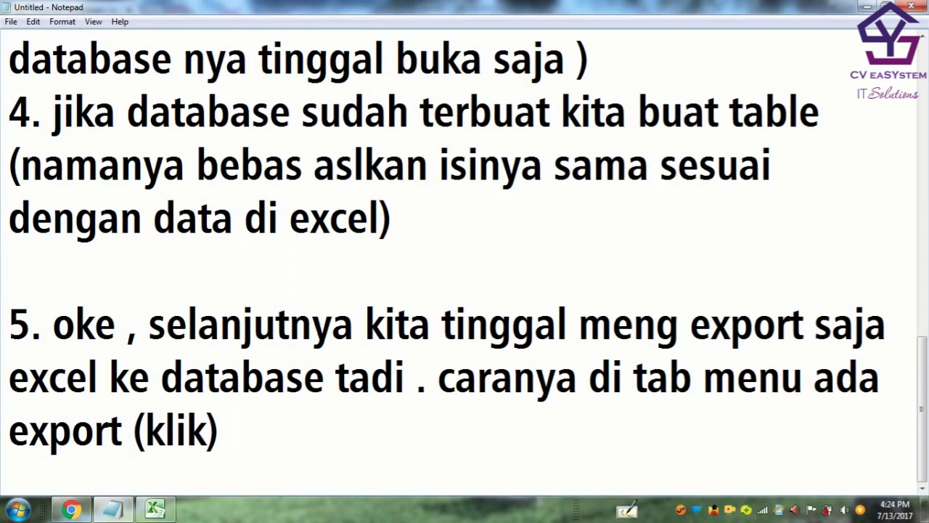
pyautogui.write(' maksud sa')
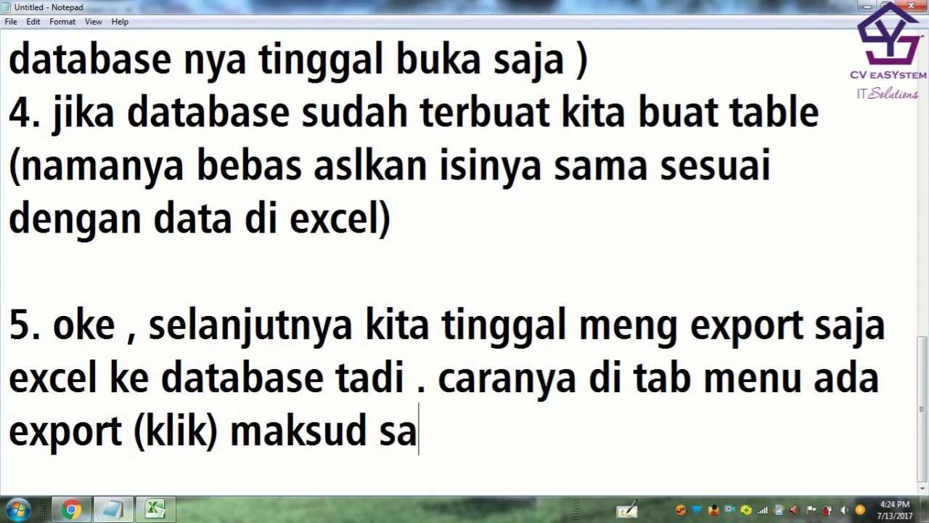
pyautogui.write('ya (i')
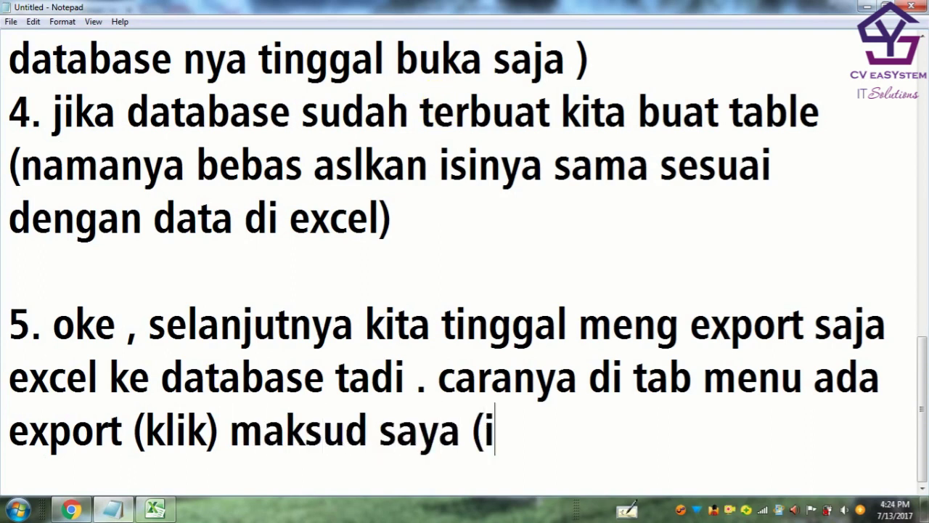
pyautogui.write('mport')
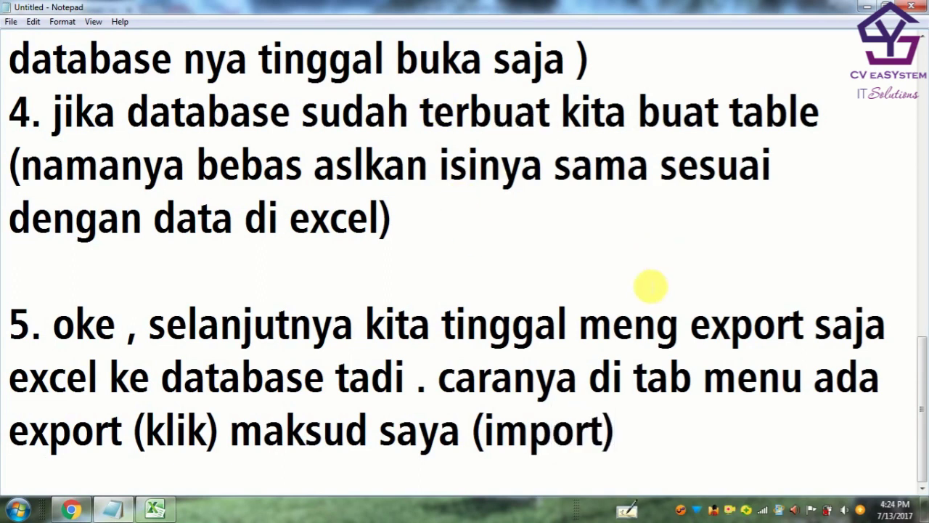
# Correct the word 'export' to 'import' in step 5's first line.
pyautogui.click(691, 324)
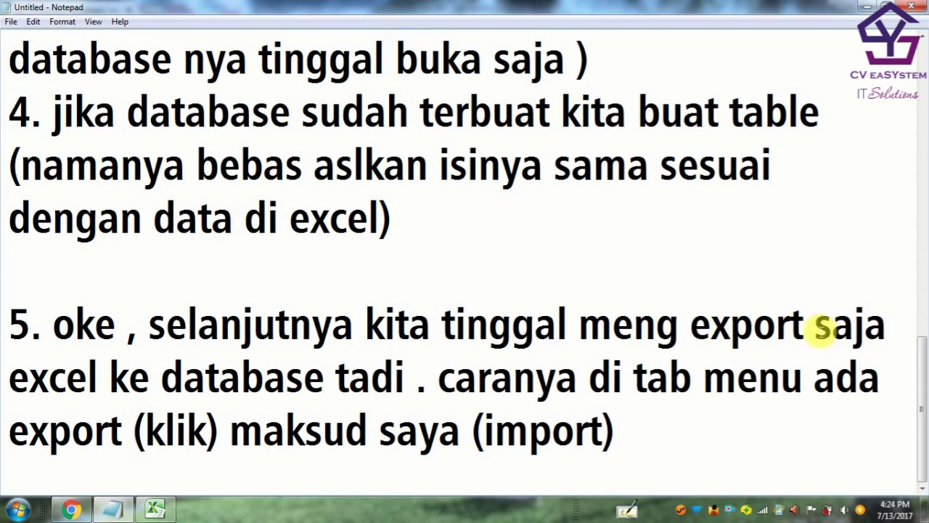
pyautogui.keyDown('shift'); pyautogui.click(814, 327); pyautogui.keyUp('shift')
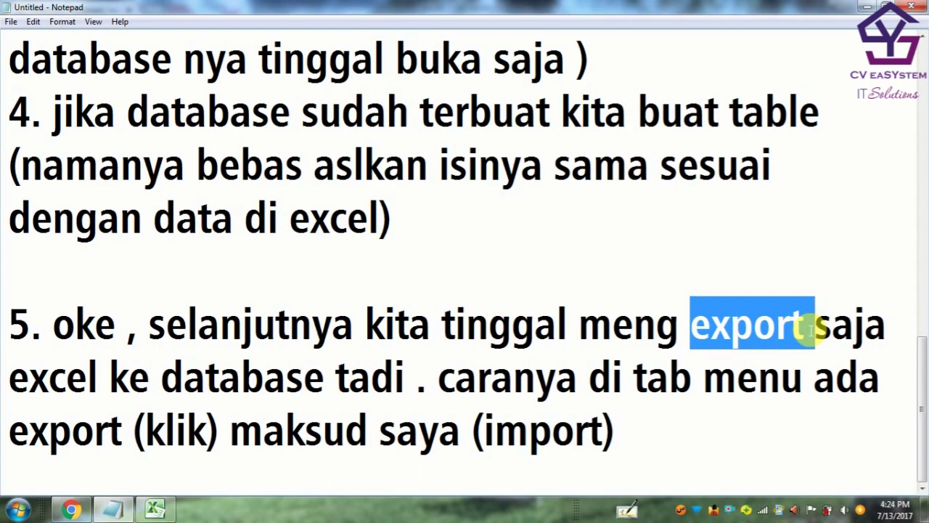
pyautogui.write('im')
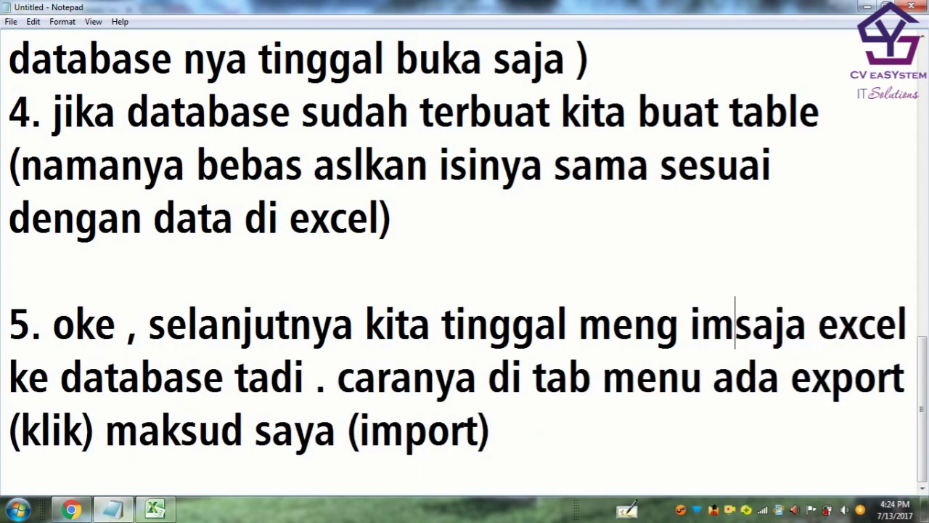
pyautogui.write('poe')
pyautogui.press('BackSpace')
pyautogui.write('rt')
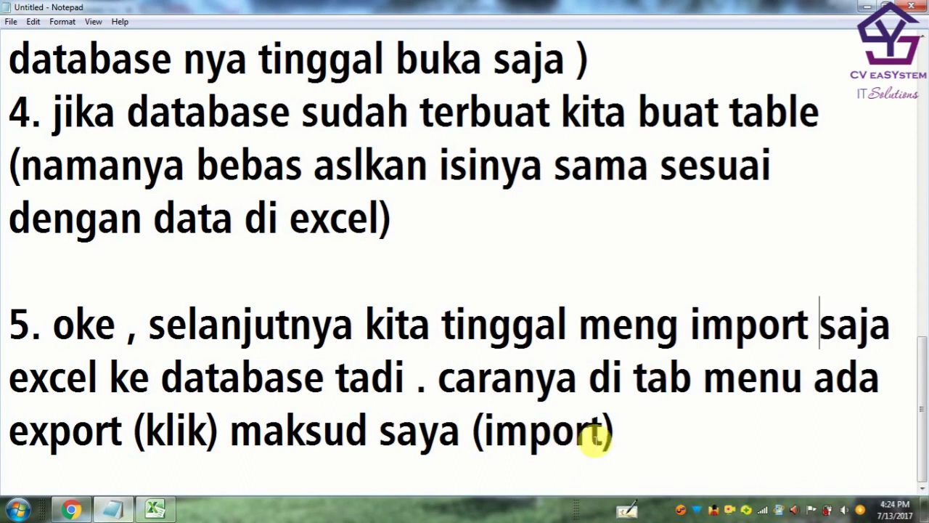
pyautogui.click(642, 438)
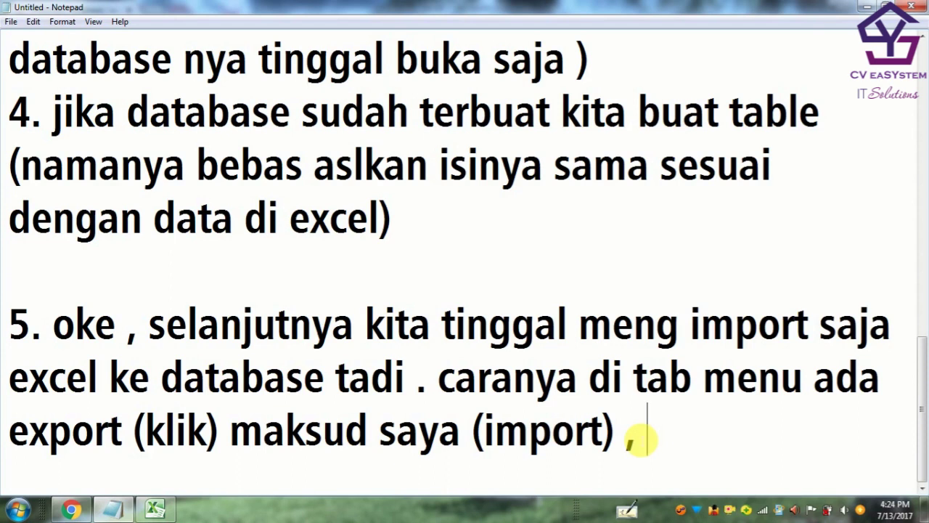
# Open the Import page for table data in phpMyAdmin and start a new line in Notepad.
pyautogui.hotkey('alt', 'Tab')
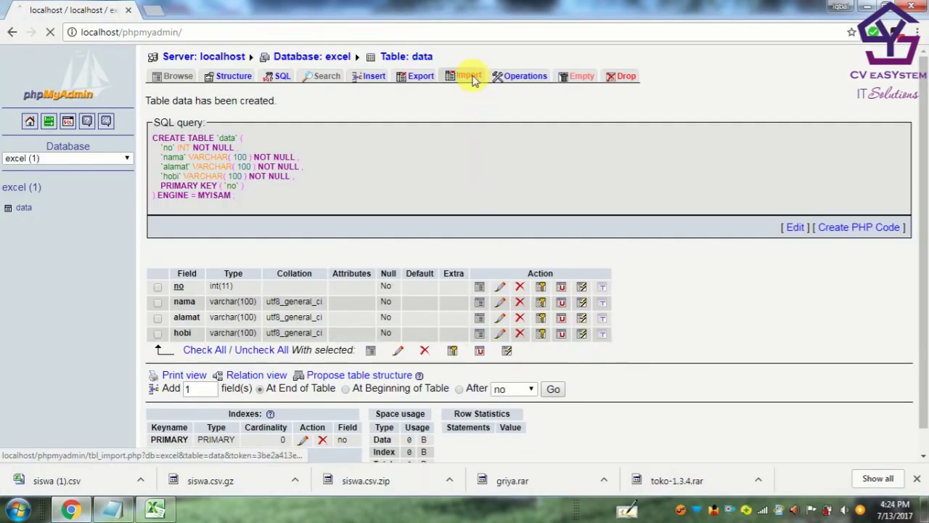
pyautogui.click(470, 76)
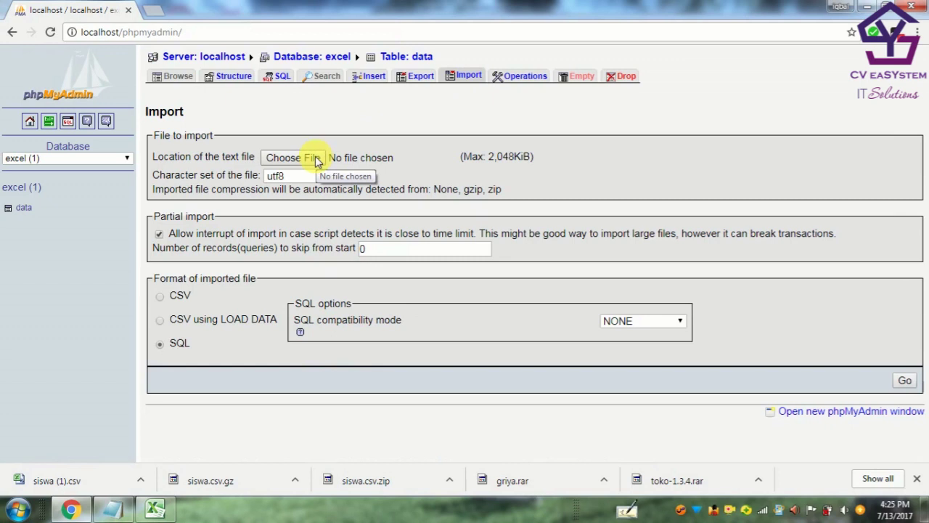
pyautogui.hotkey('alt', 'Tab')
pyautogui.press('Return')
pyautogui.press('Return')
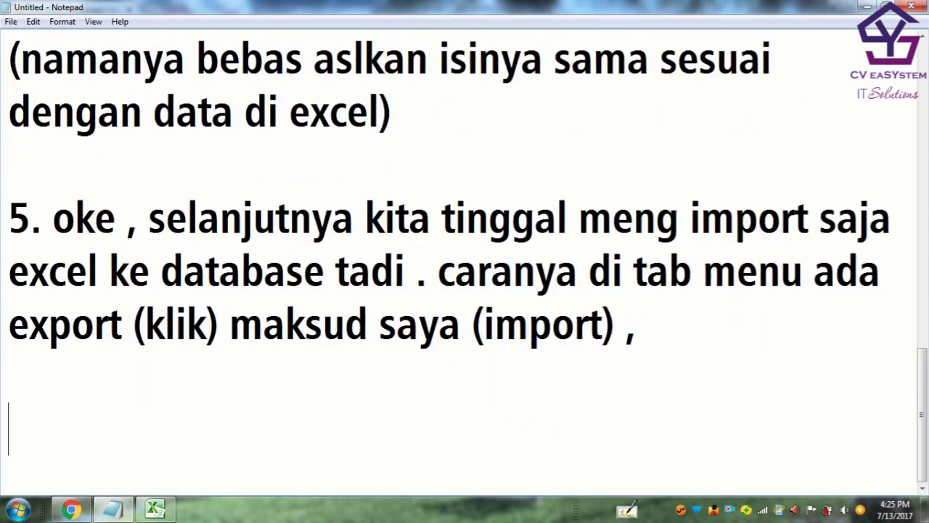
# Type step 6: 'kemudian pilih choose file (telusuri file) pilih file excel yang tadi'.
pyautogui.write('6. kemud')
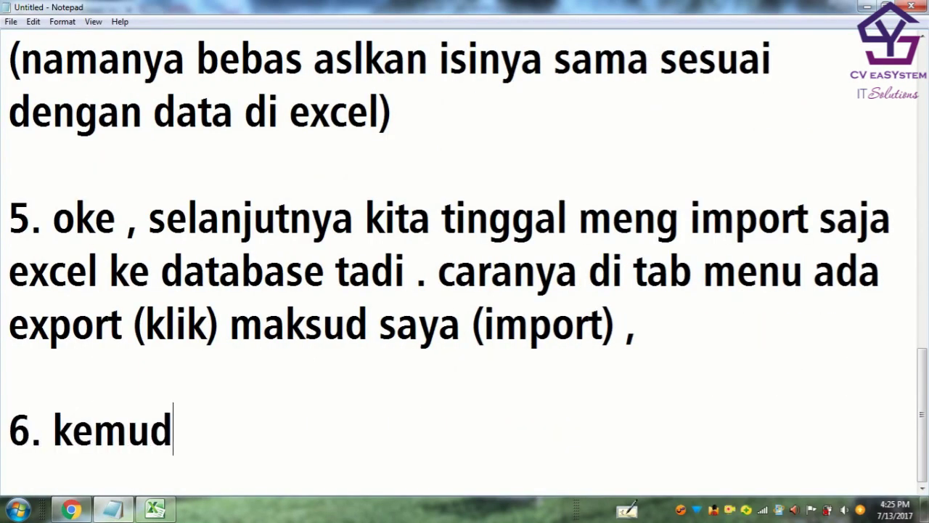
pyautogui.write('ian pil')
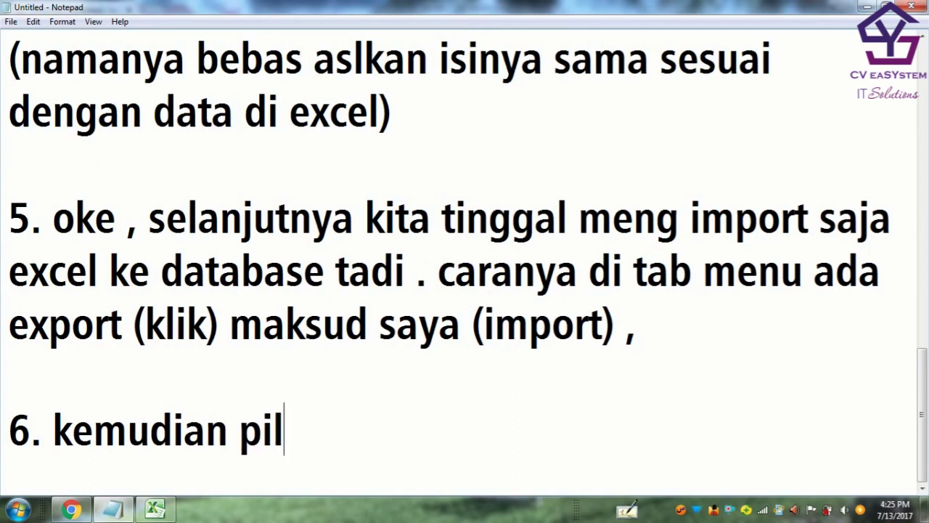
pyautogui.write('ih ')
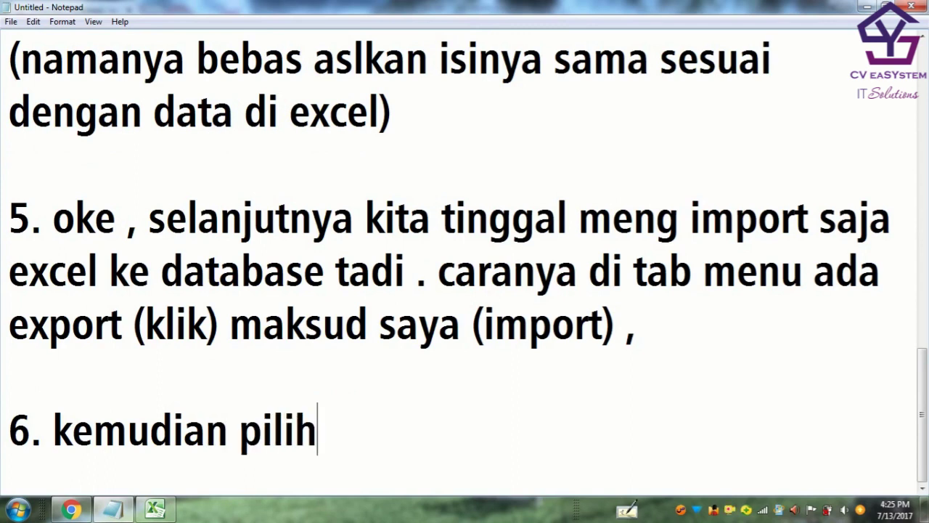
pyautogui.write('co')
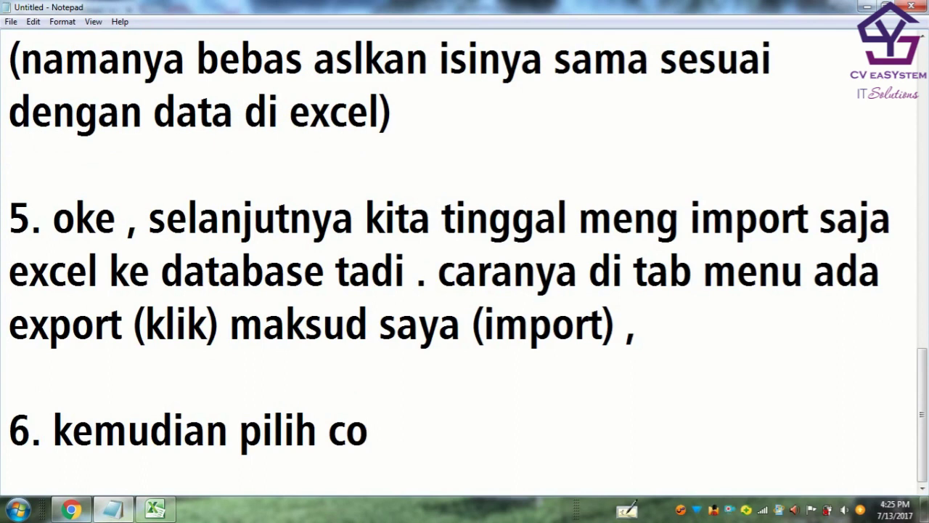
pyautogui.press('BackSpace')
pyautogui.write('hoose ')
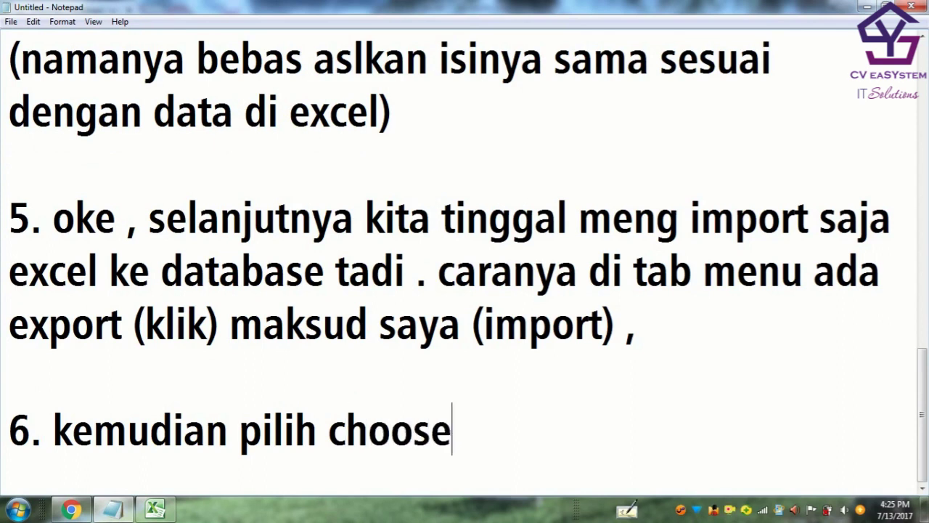
pyautogui.write('fil')
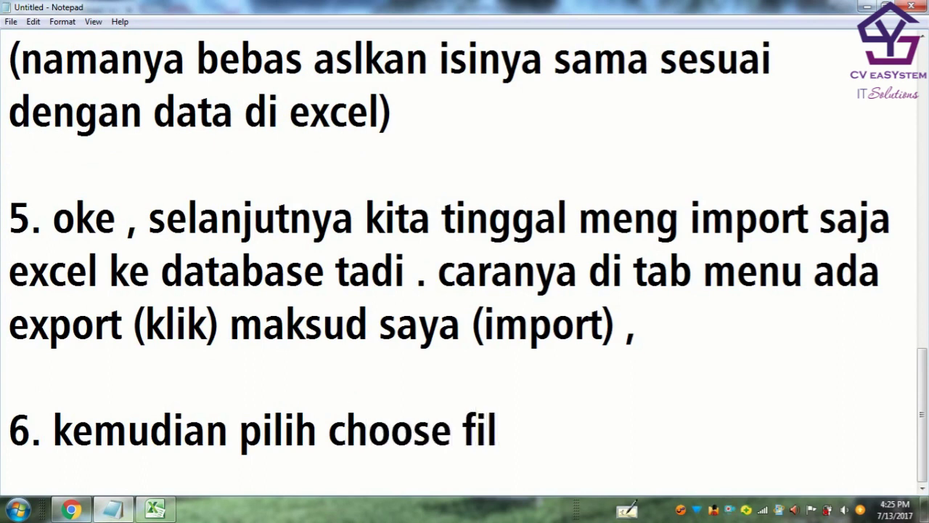
pyautogui.write('e (')
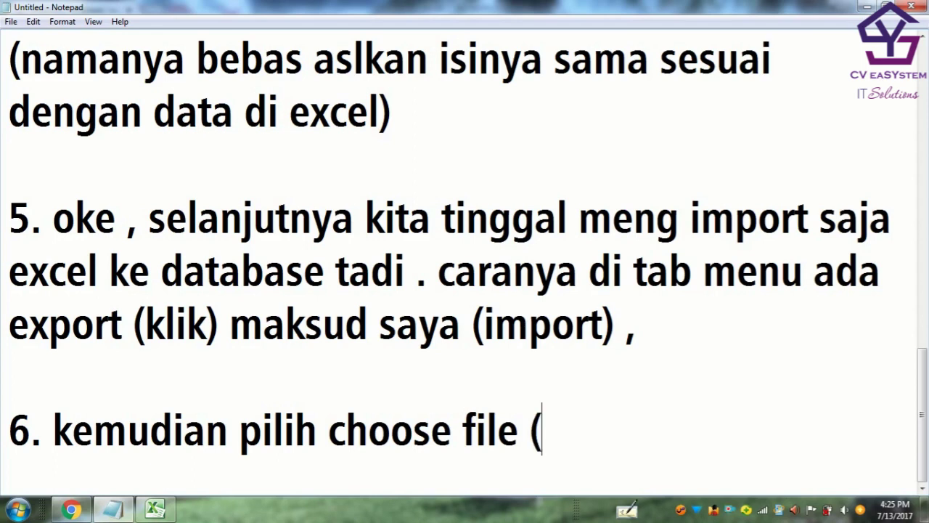
pyautogui.write('telurus')
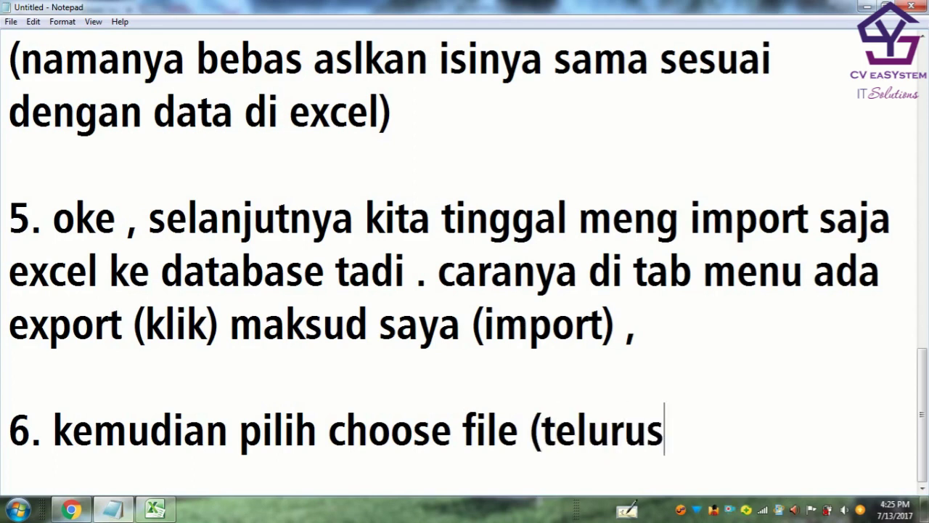
pyautogui.press('BackSpace')
pyautogui.press('BackSpace')
pyautogui.press('BackSpace')
pyautogui.write('su')
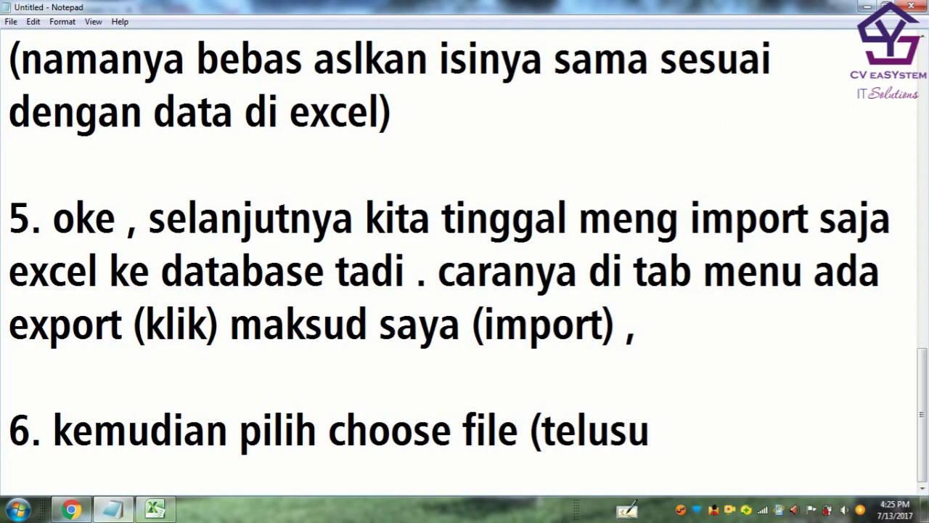
pyautogui.write('ri file) ')
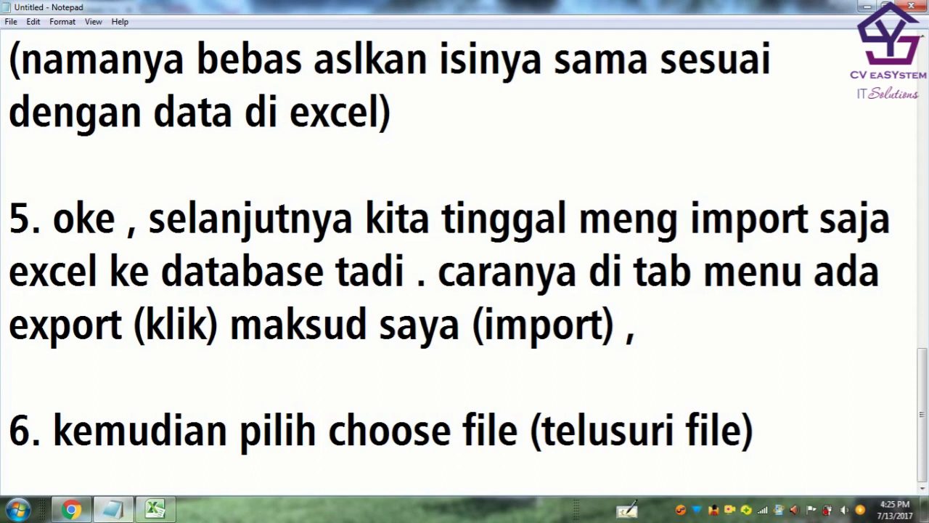
pyautogui.write('pi')
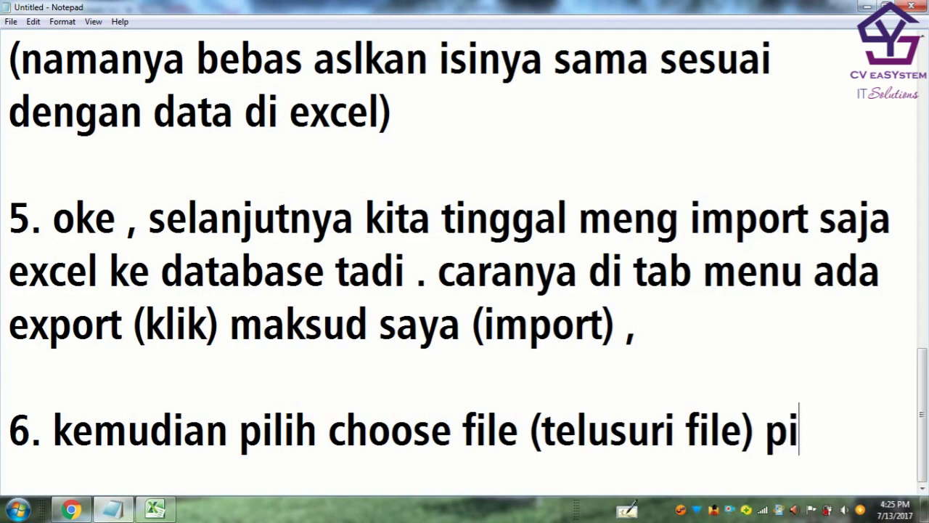
pyautogui.write('lih file')
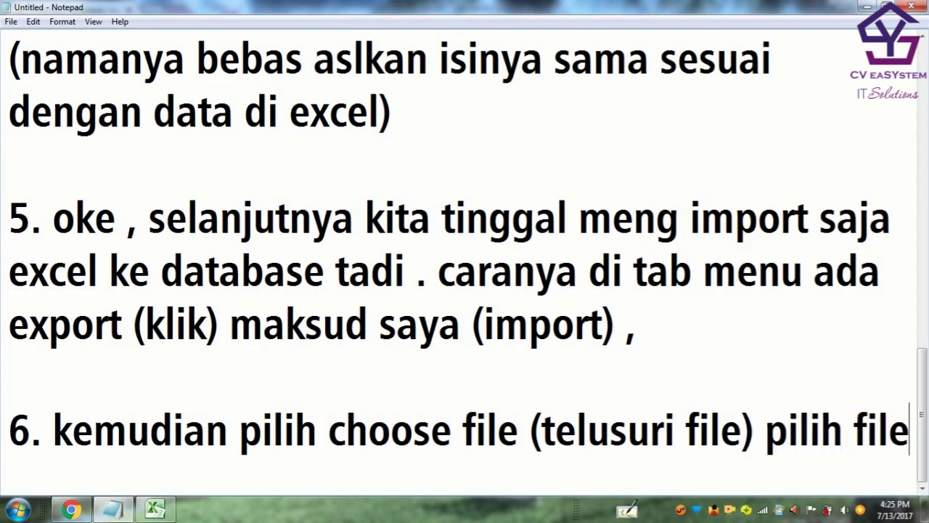
pyautogui.write(' excel')
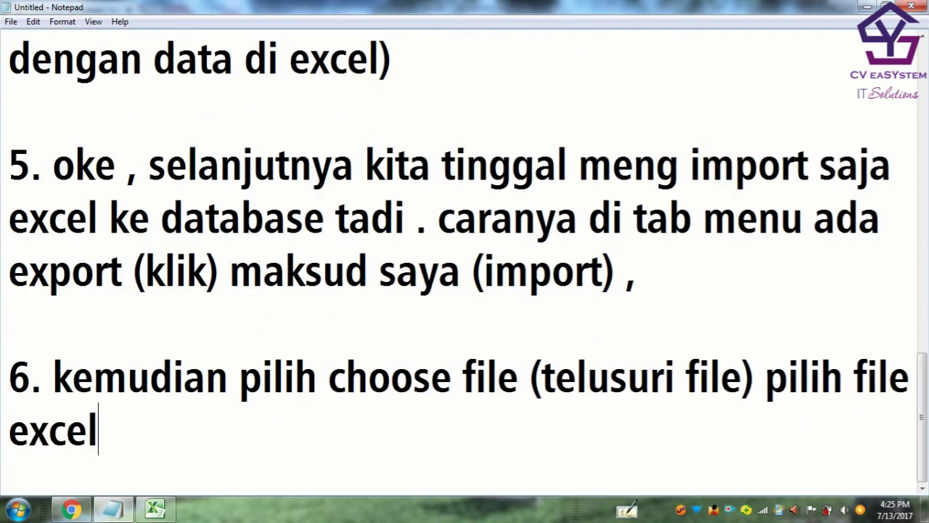
pyautogui.write(' yang tadi')
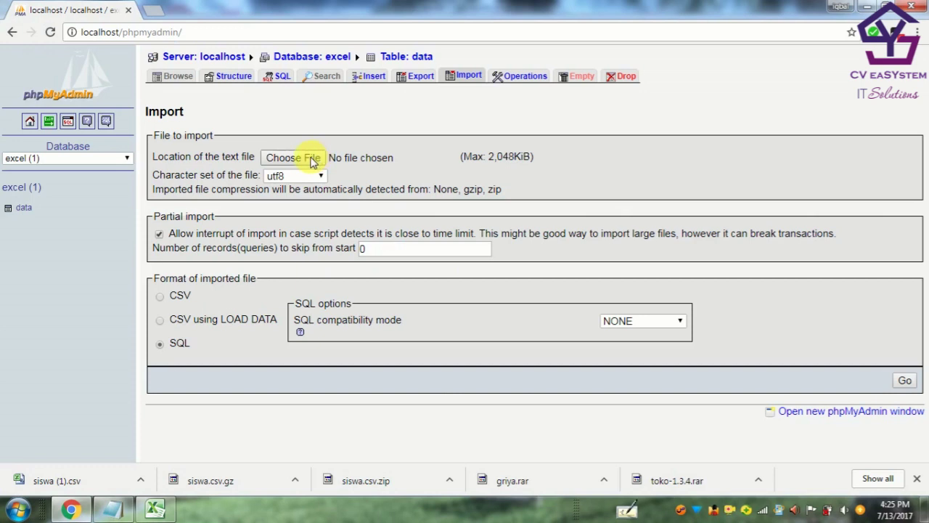
# Import import.csv into table data as CSV with a comma field separator, running 7 queries.
pyautogui.click(311, 158)
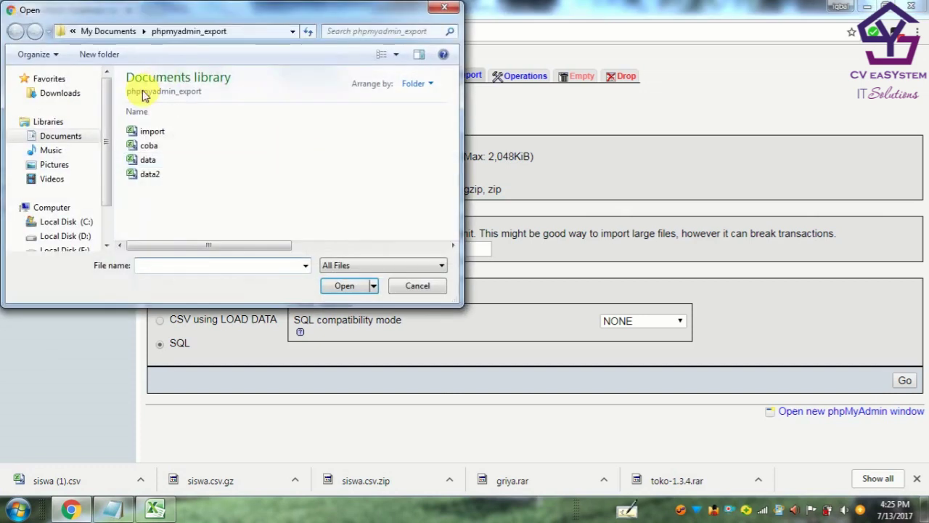
pyautogui.click(153, 131)
pyautogui.click(341, 286)
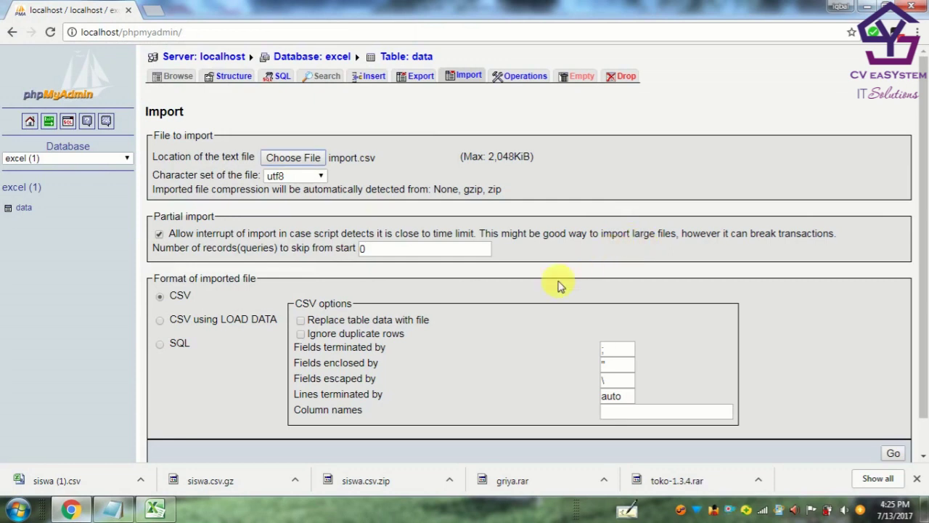
pyautogui.press('super')
pyautogui.click(499, 269)
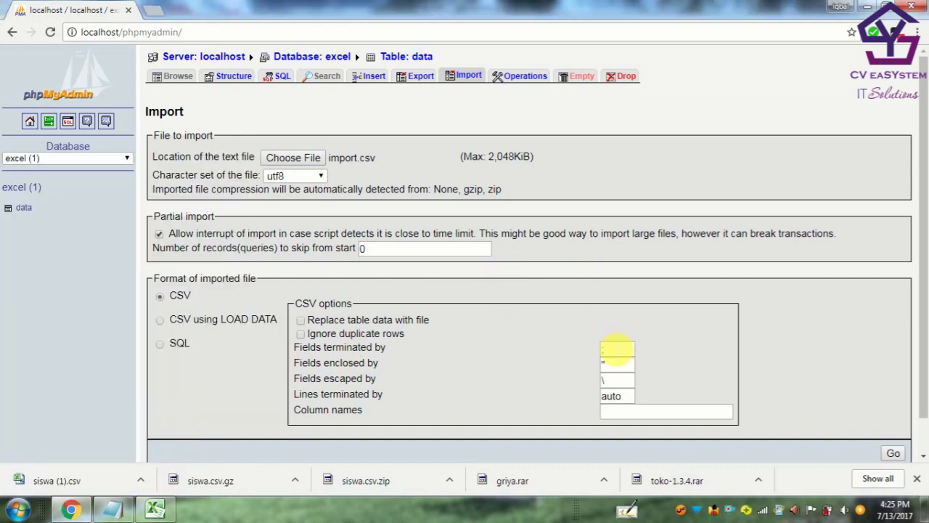
pyautogui.doubleClick(617, 349)
pyautogui.write(',')
pyautogui.doubleClick(362, 248)
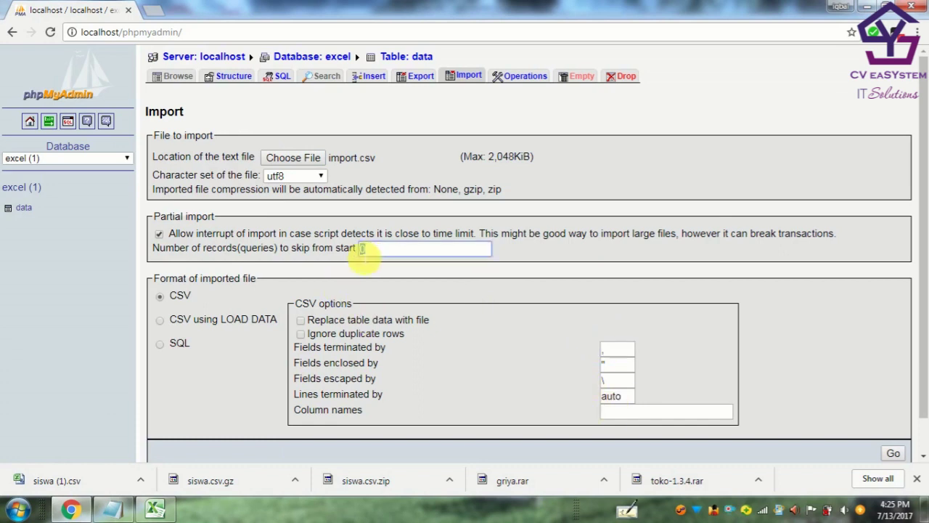
pyautogui.write('1')
pyautogui.click(894, 452)
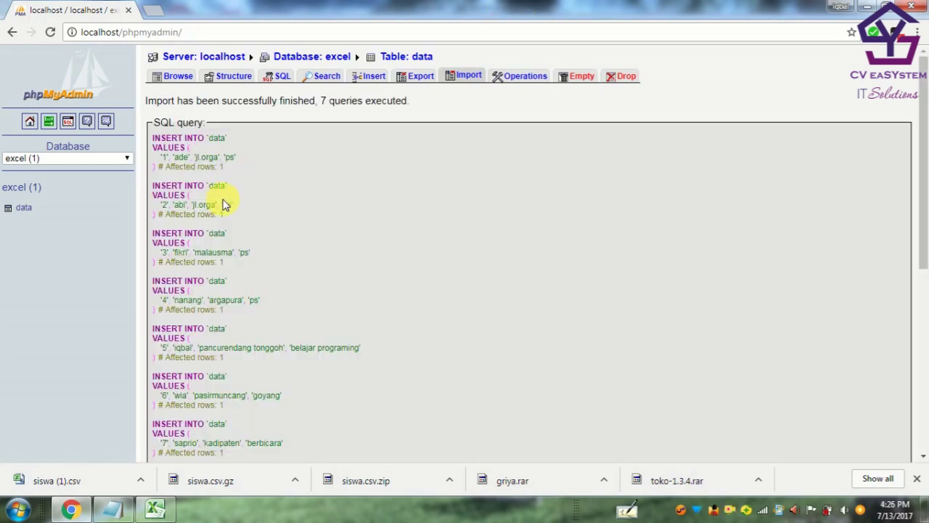
# Add the line '7. sekarang kita lihat' below step 6 in Notepad.
pyautogui.hotkey('alt', 'Tab')
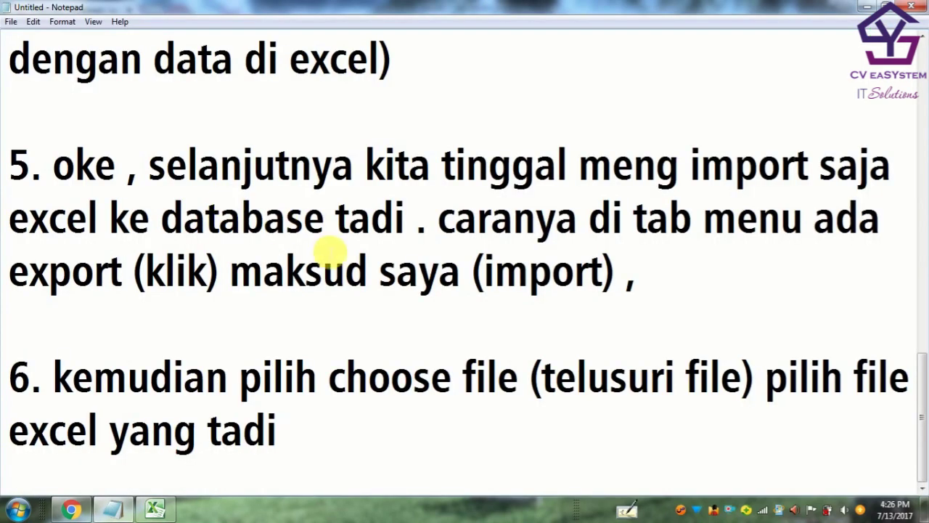
pyautogui.press('Return')
pyautogui.press('Return')
pyautogui.write('7.')
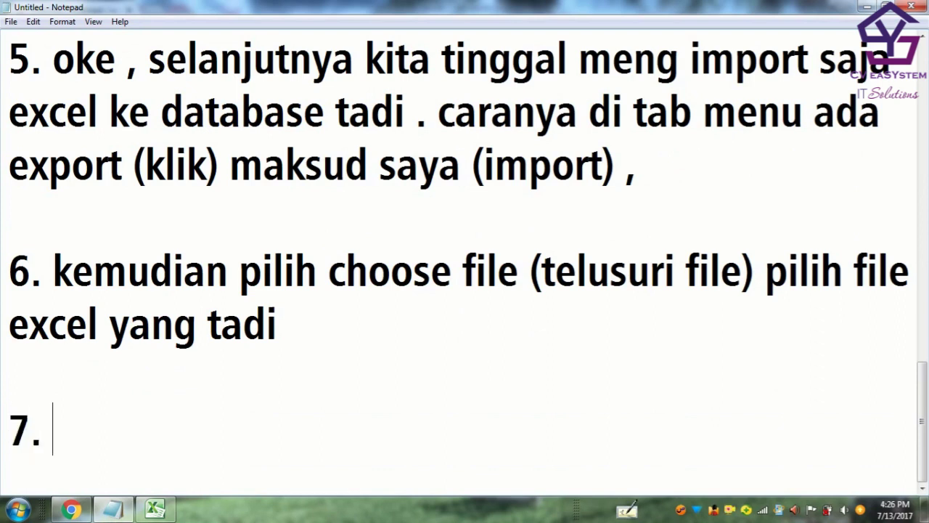
pyautogui.write(' sekarang')
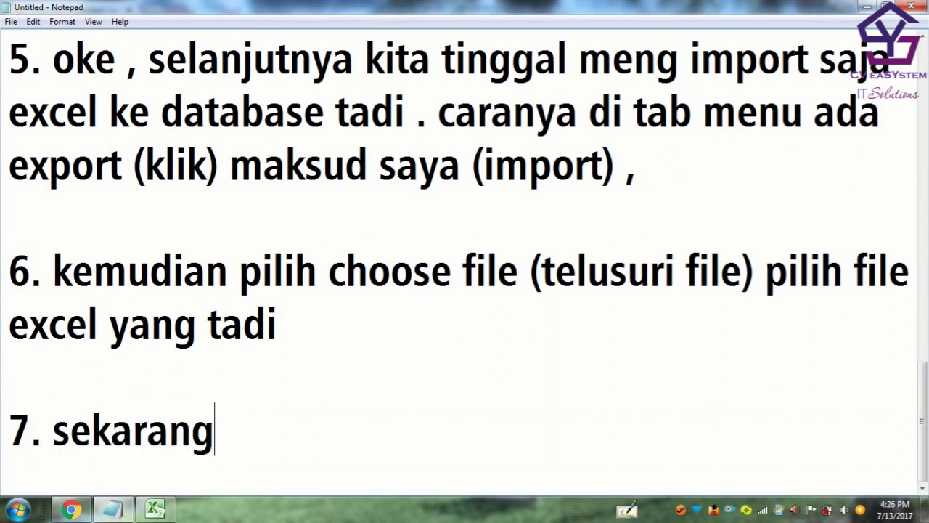
pyautogui.write(' kita li')
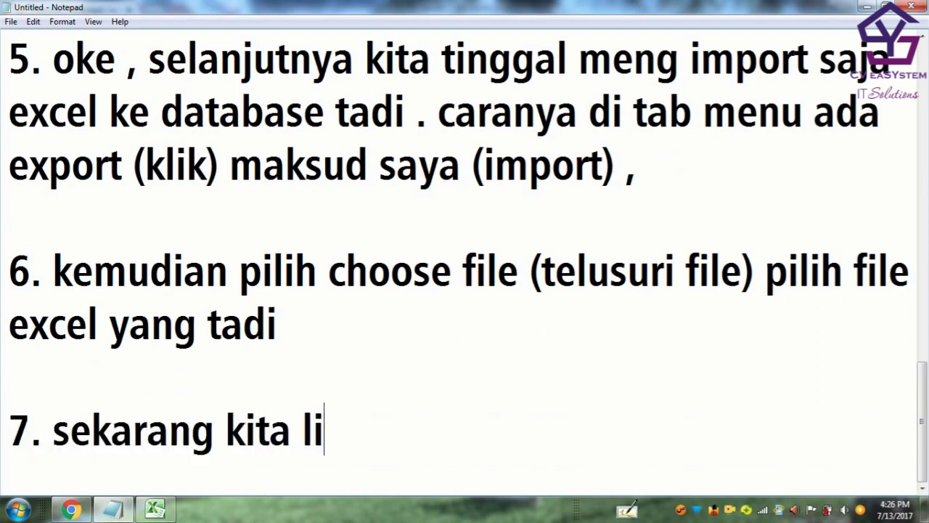
pyautogui.write('hat')
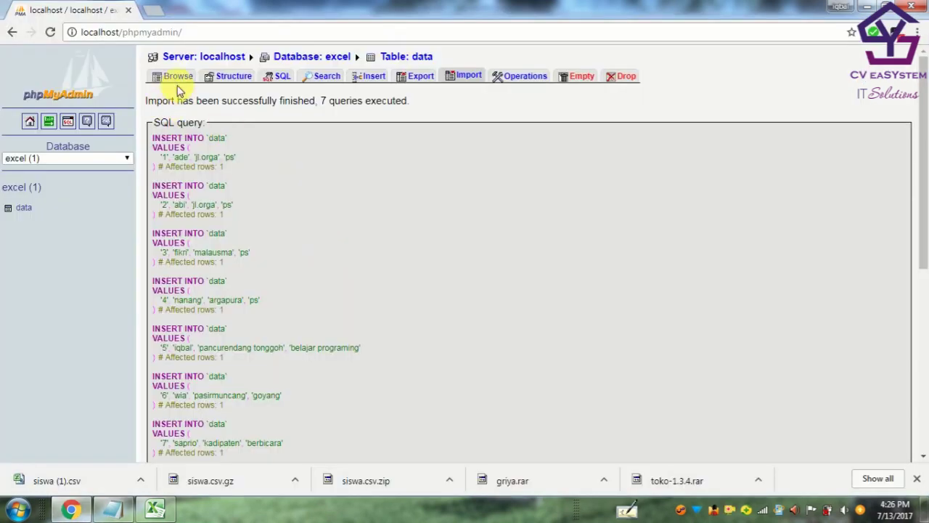
# Browse table data to view all seven imported rows, from ade to saprio.
pyautogui.click(182, 81)
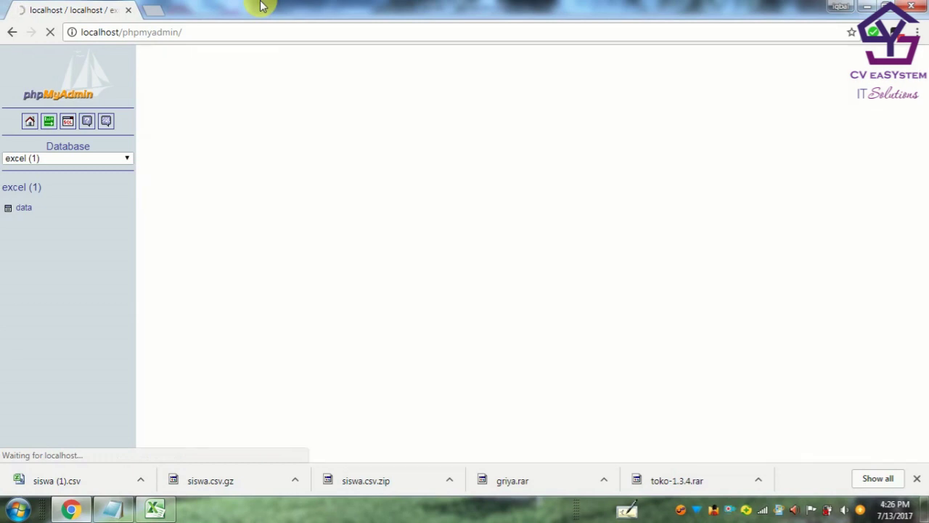
pyautogui.scroll(-2, 387, 362)
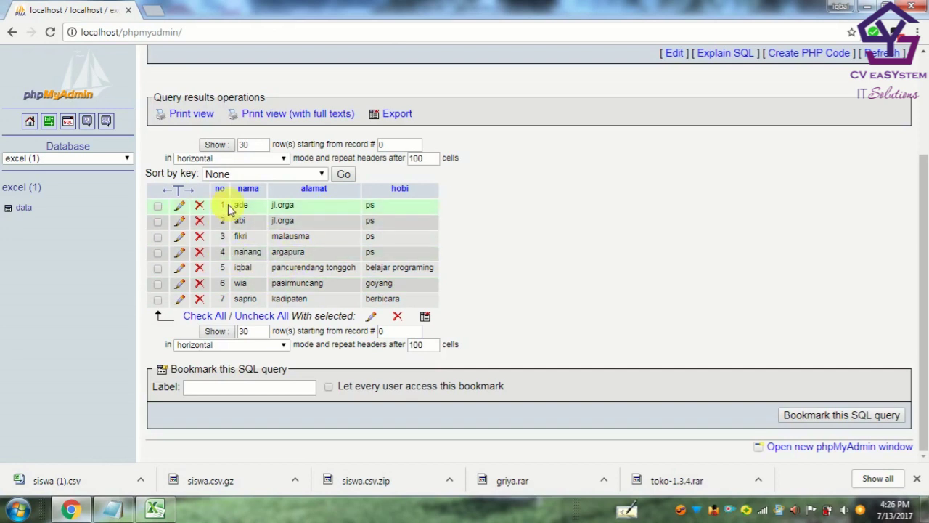
# Shrink the Excel window and move it beside the browser, revealing the imported table.
pyautogui.click(173, 511)
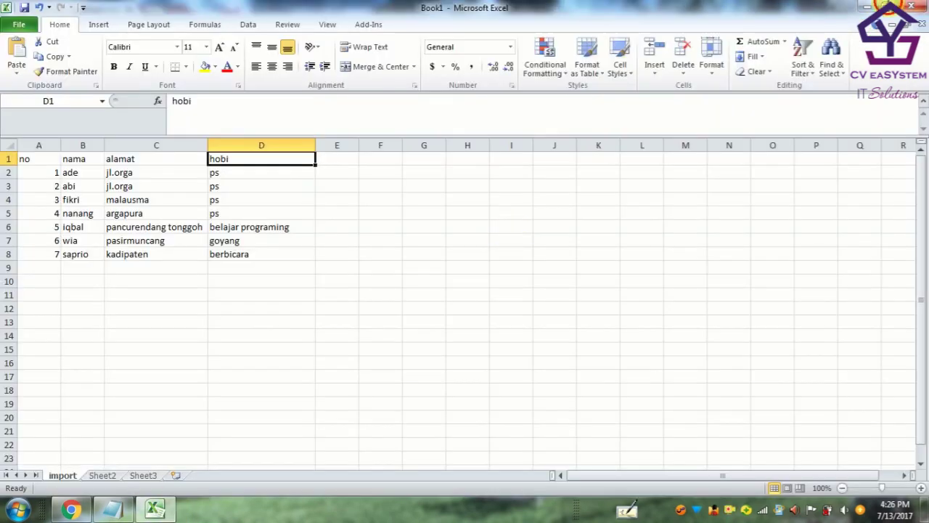
pyautogui.click(889, 7)
pyautogui.moveTo(508, 40)
pyautogui.mouseDown()
pyautogui.moveTo(826, 50)
pyautogui.moveTo(570, 61)
pyautogui.mouseUp()
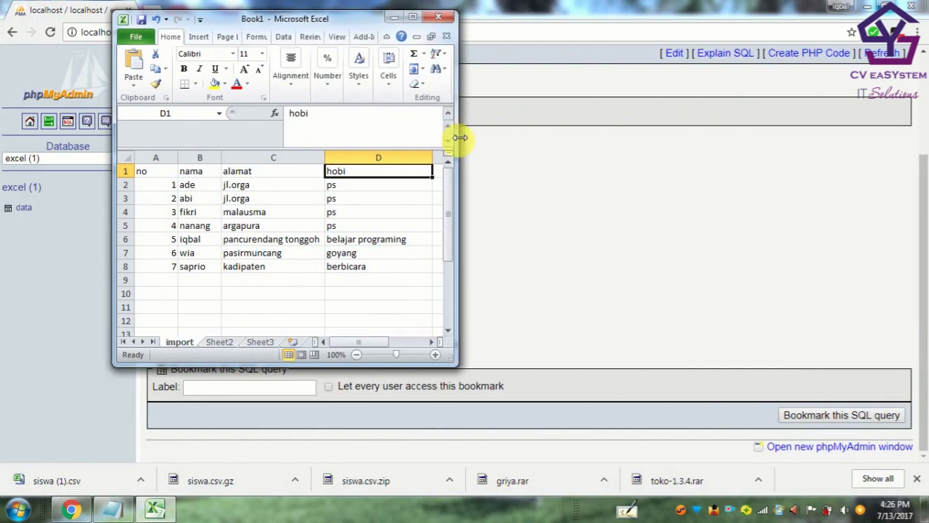
pyautogui.moveTo(806, 110); pyautogui.dragTo(452, 137)
pyautogui.moveTo(351, 24); pyautogui.dragTo(711, 54)
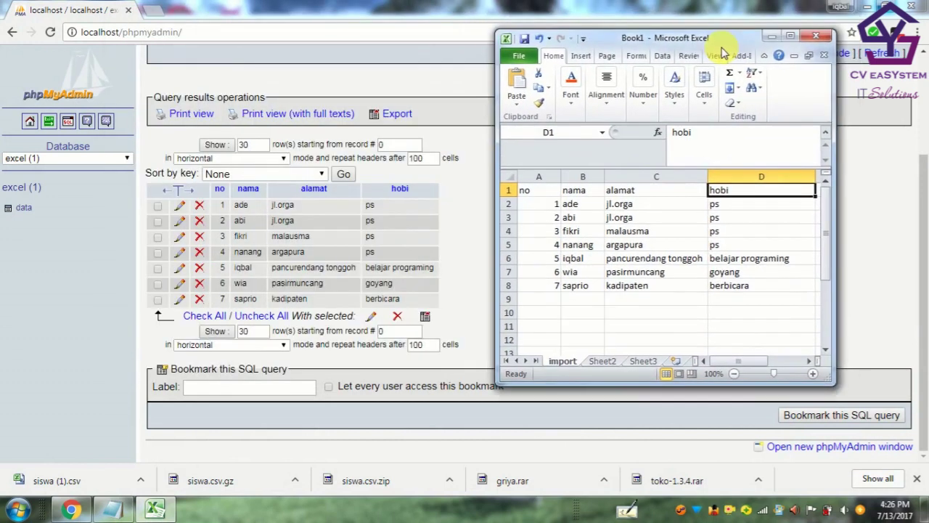
# Select the data range A1:D8 to compare it with the phpMyAdmin rows, then return to the browser.
pyautogui.click(498, 199)
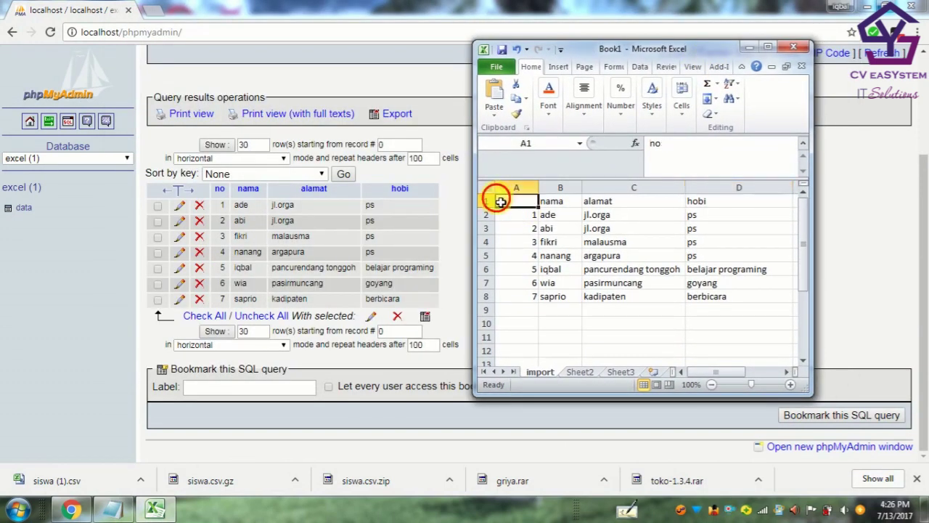
pyautogui.click(719, 296)
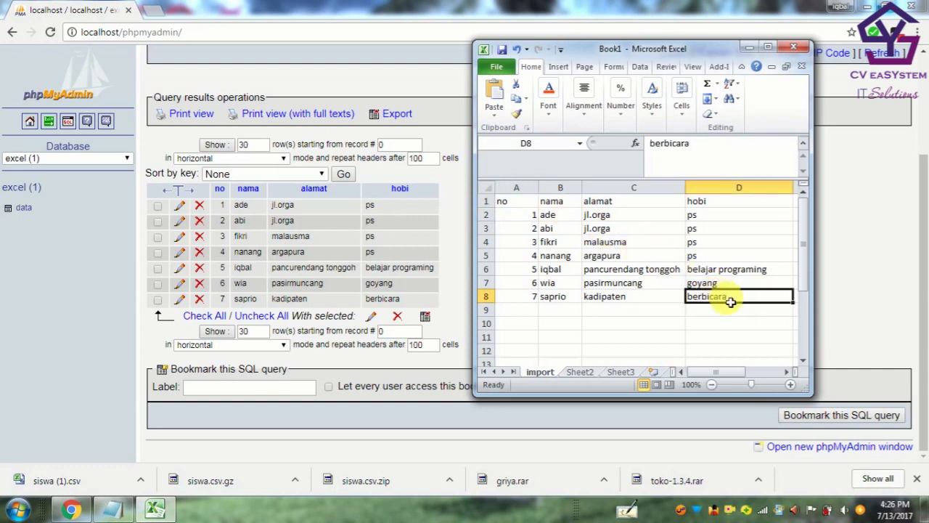
pyautogui.keyDown('shift'); pyautogui.click(505, 205); pyautogui.keyUp('shift')
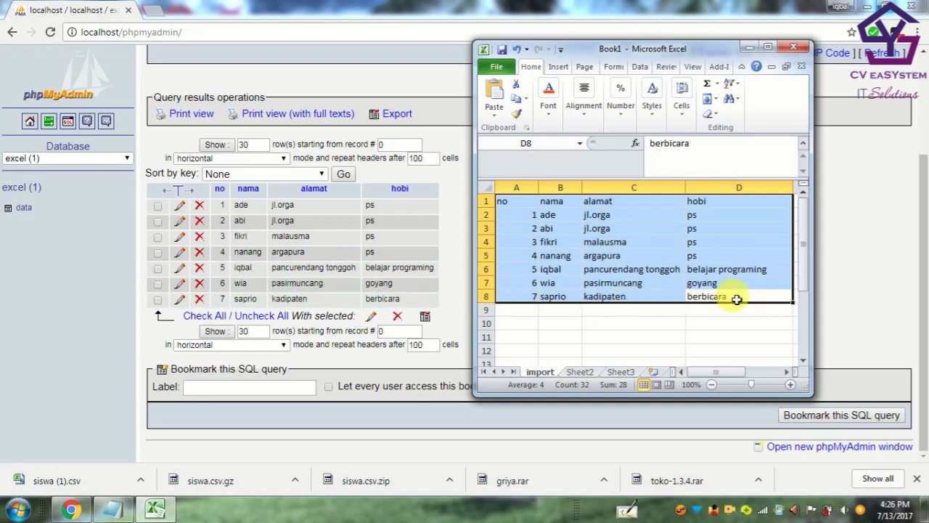
pyautogui.click(454, 204)
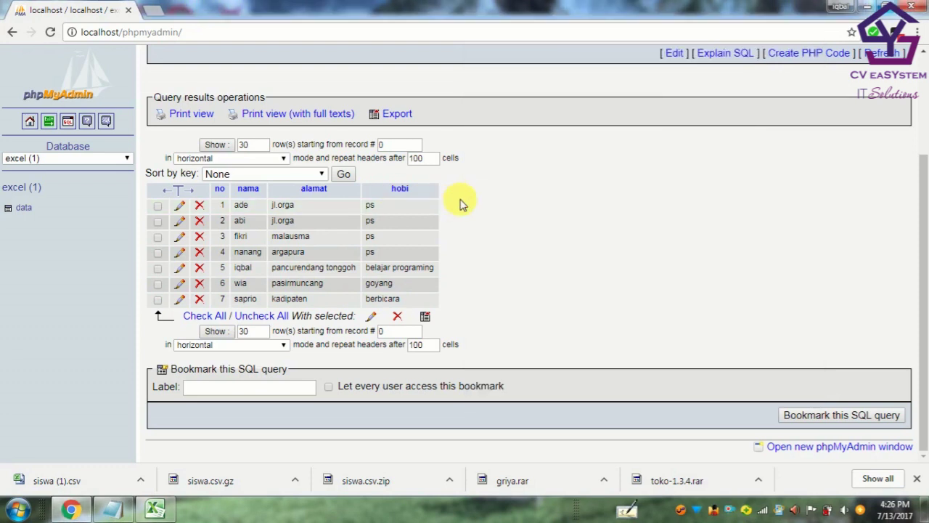
# Add the line 'oke berhasil , mungkin cukup sekian tutorial kali ini , kurang lebihnya mohon maaf' below step 7 in Notepad.
pyautogui.click(112, 509)
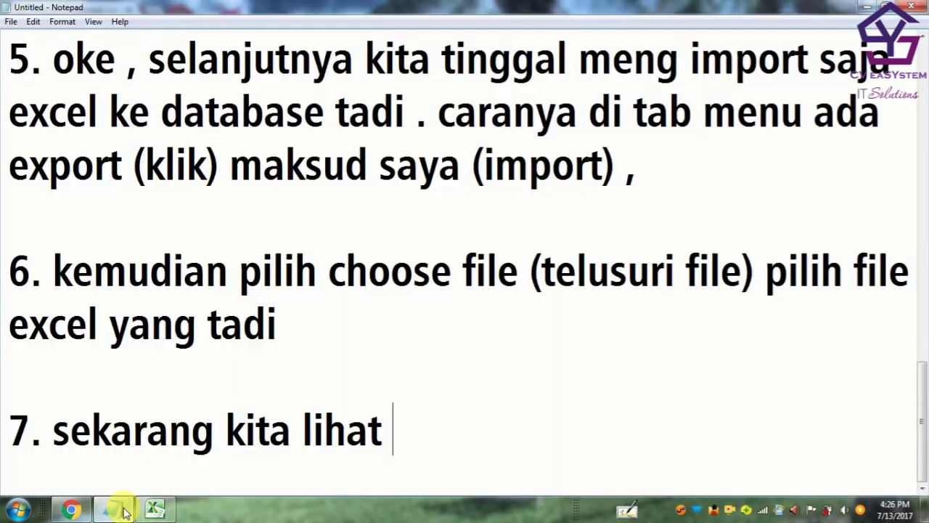
pyautogui.press('Return')
pyautogui.press('Return')
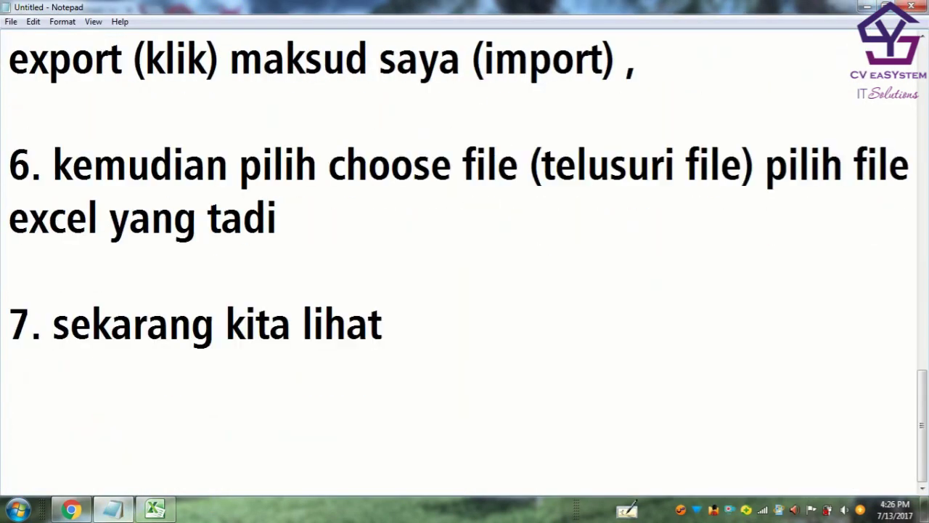
pyautogui.write('oke berhasil , ')
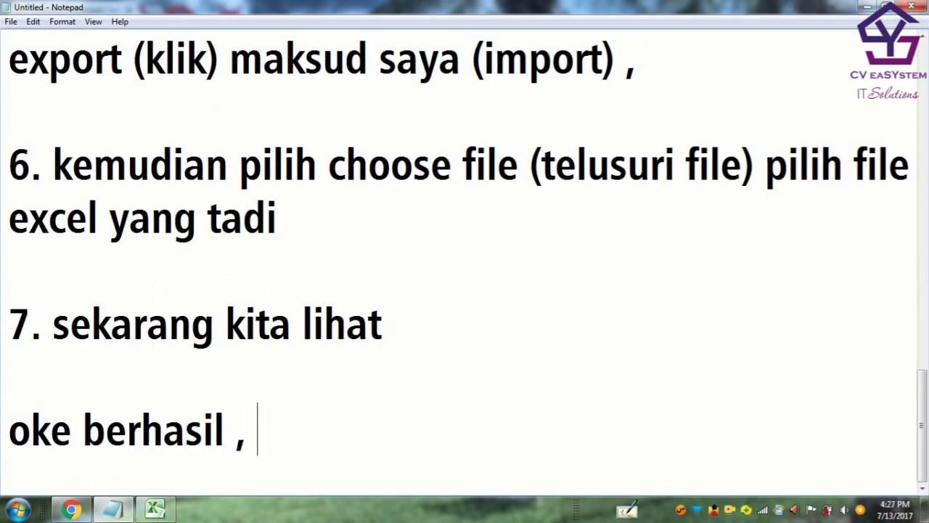
pyautogui.write('mungkin ')
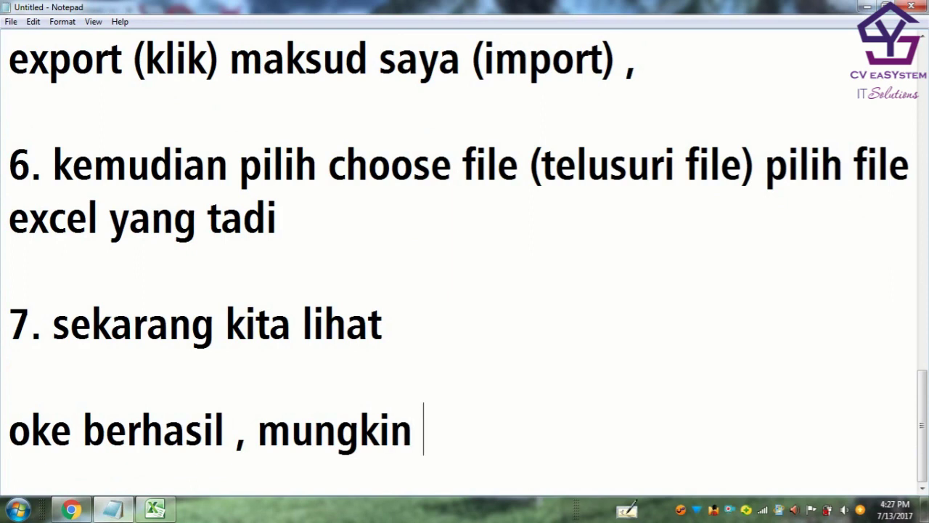
pyautogui.write('cukup seki')
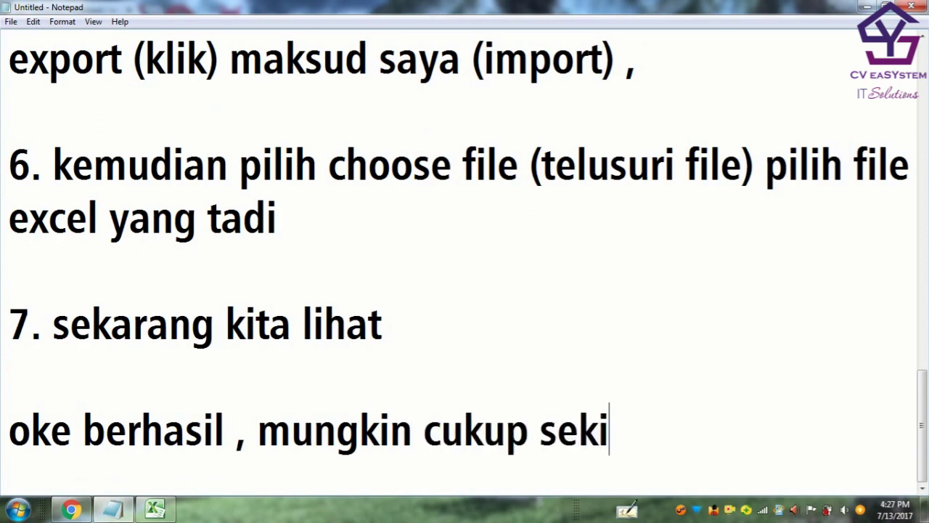
pyautogui.write('an tuto')
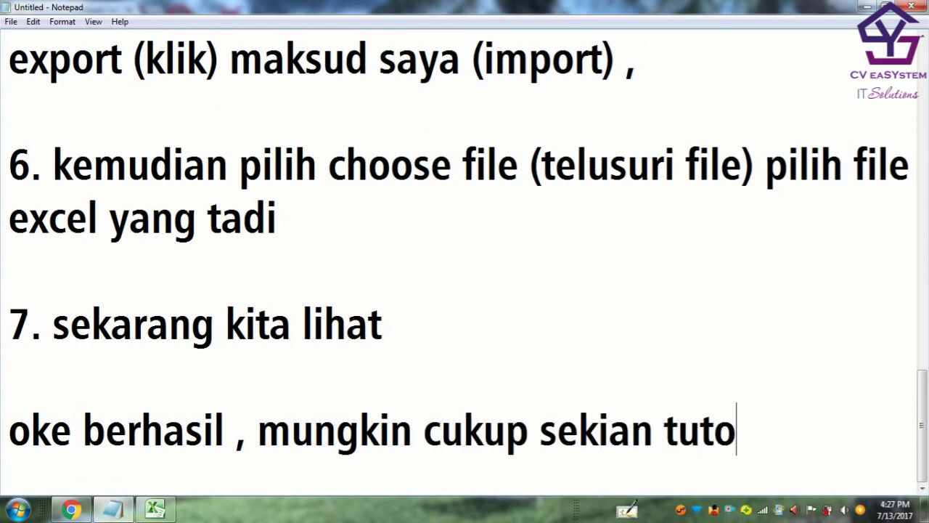
pyautogui.write('rial kali ')
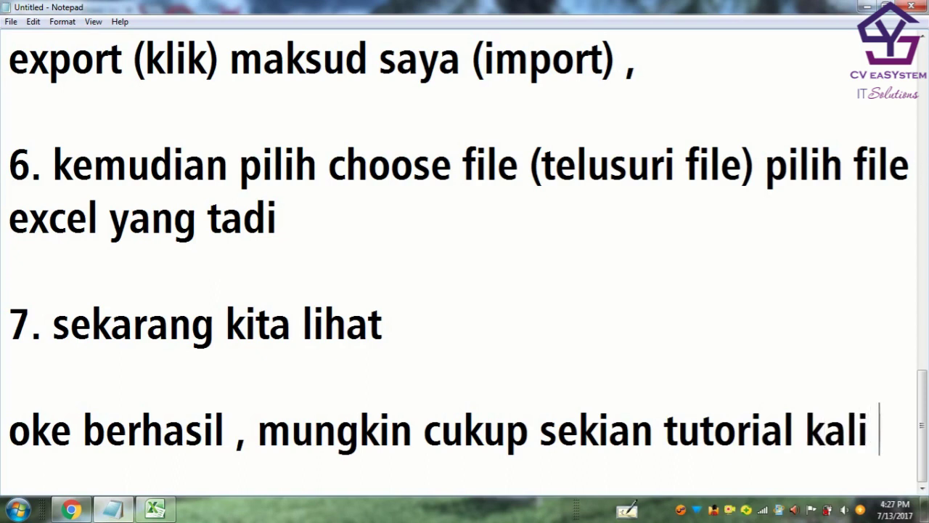
pyautogui.write('ini , ku')
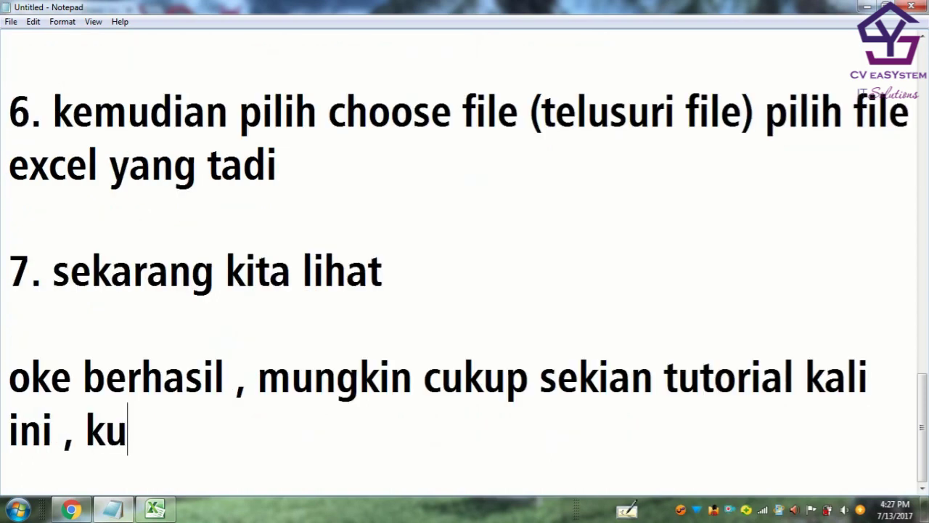
pyautogui.write('rang leb')
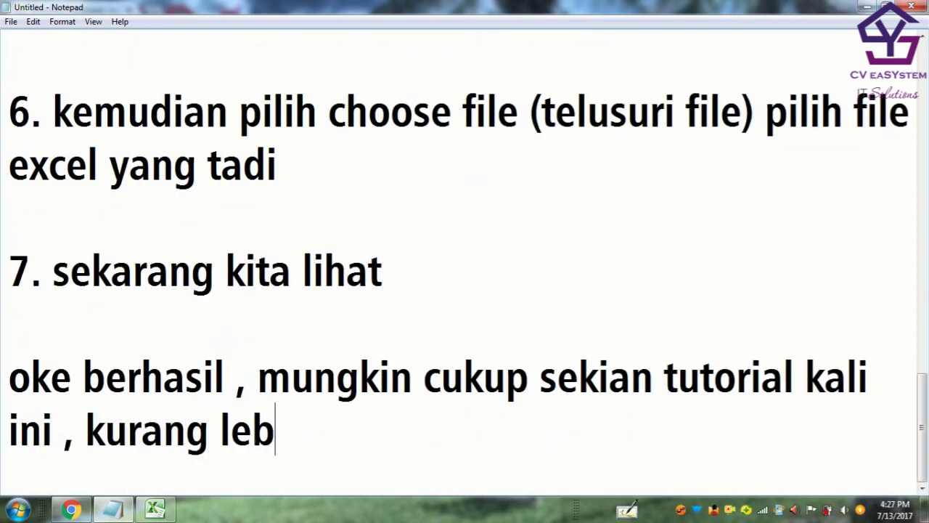
pyautogui.write('ihnya mo')
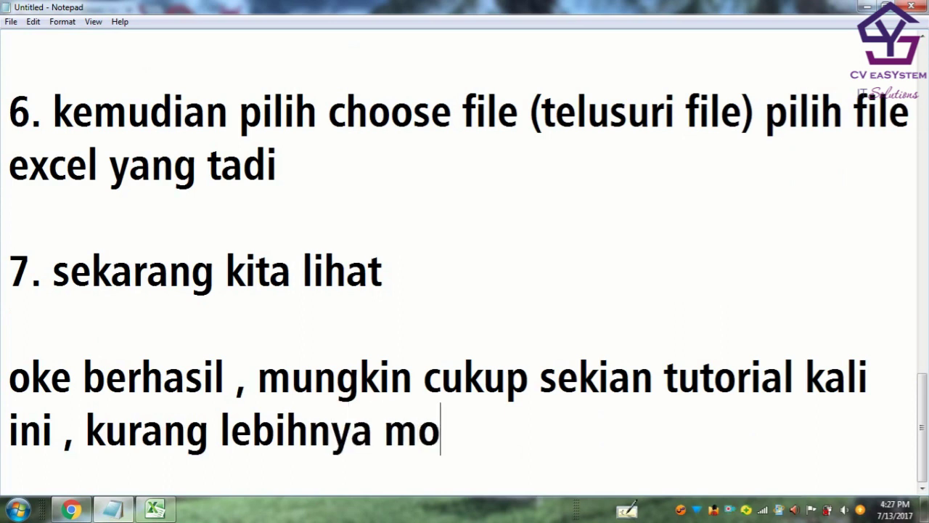
pyautogui.write('hon maaf')
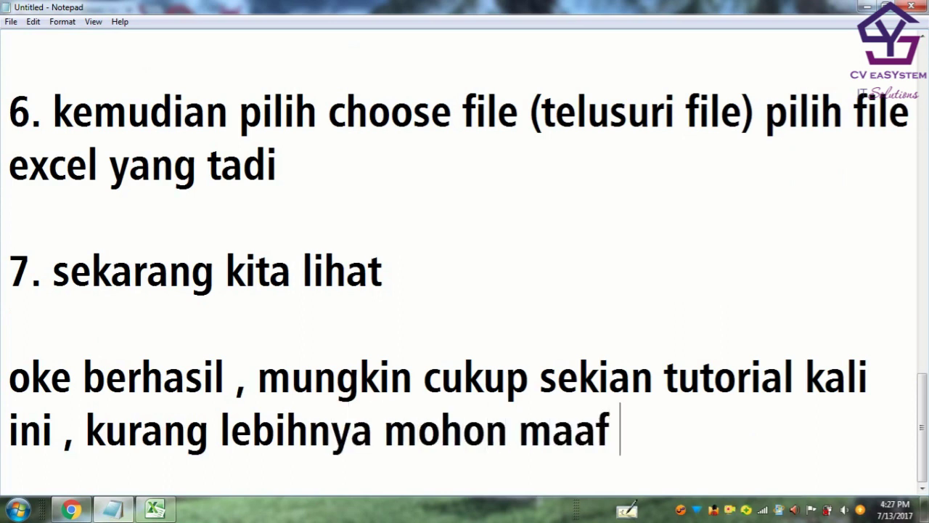